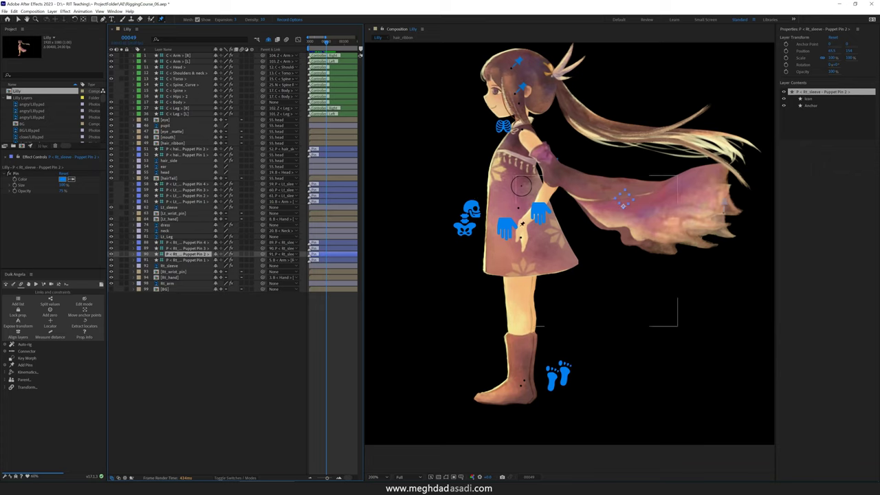
drag(677, 326, 677, 326)
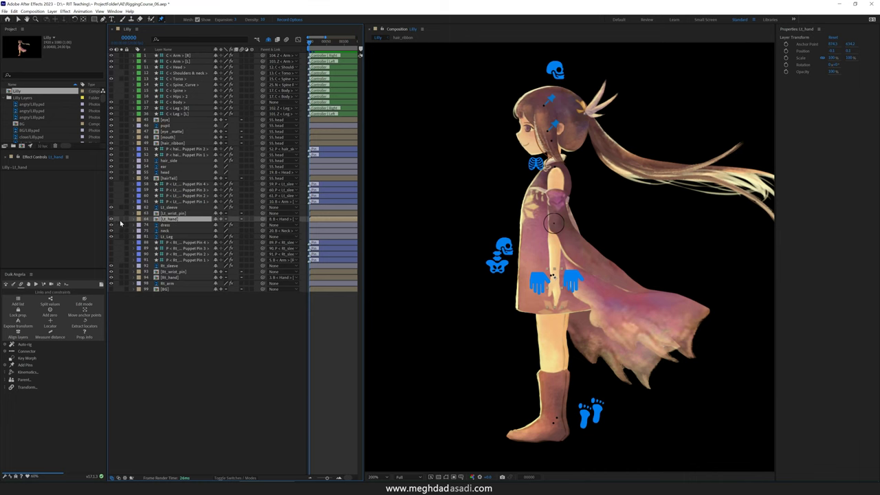
Step: Solo the Lt_hand and Lt_arm layers, revealing the shy layers to find the arm and hiding them again
drag(122, 219, 121, 207)
click(268, 40)
scroll(173, 360, down, 7)
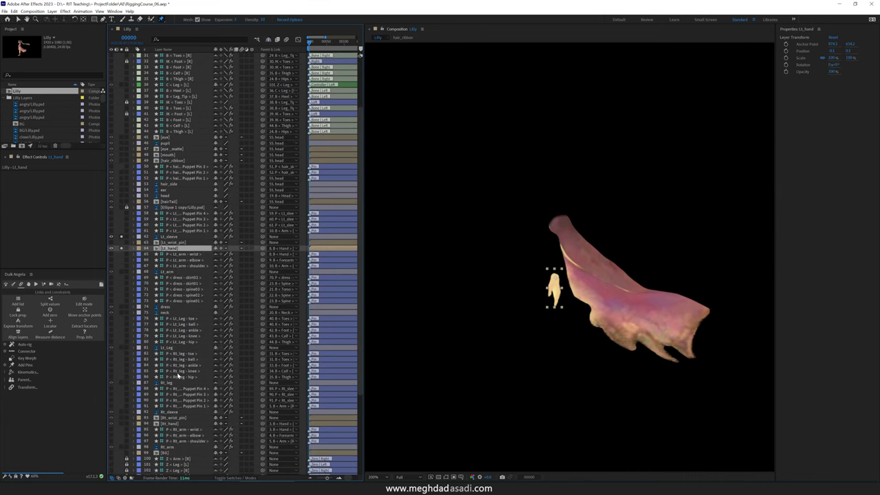
scroll(177, 375, down, 1)
click(120, 260)
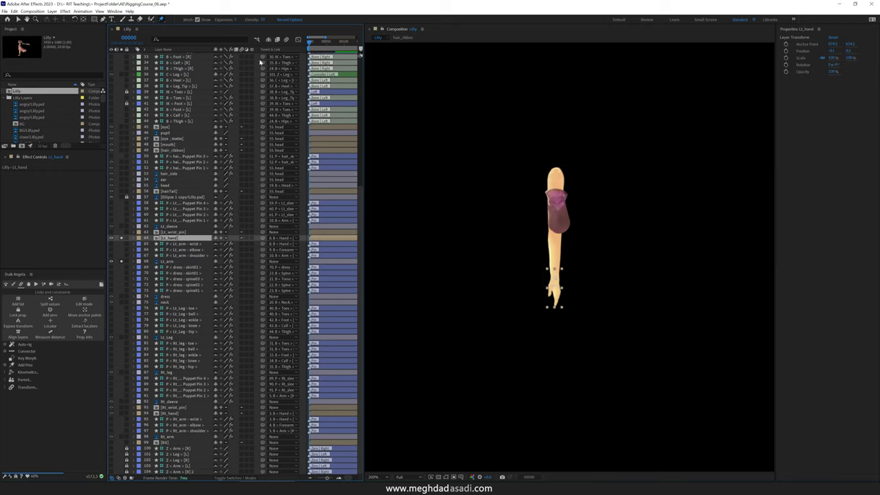
click(268, 40)
Step: Open the Lt_hand precomp and draw a region of interest around the hand
double_click(172, 220)
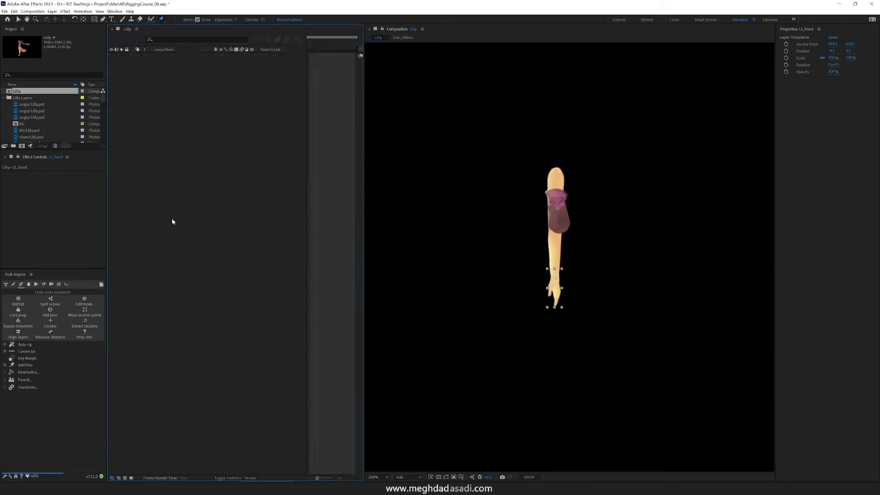
key(comma)
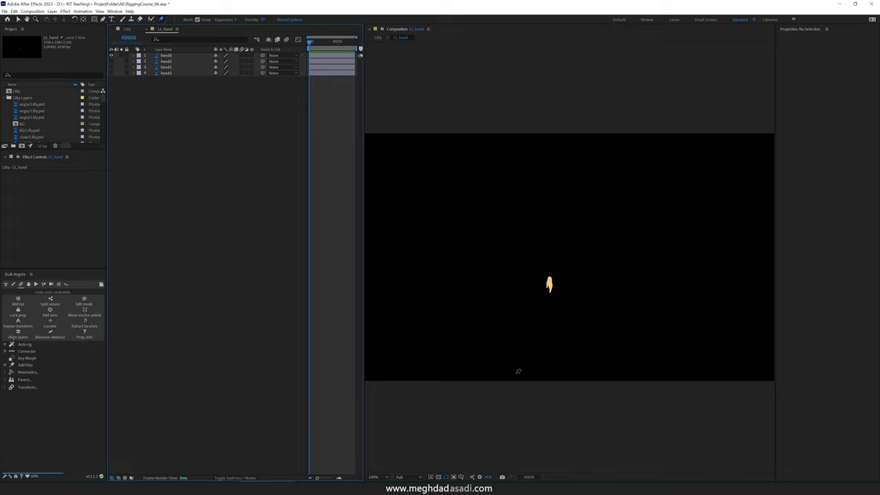
click(453, 478)
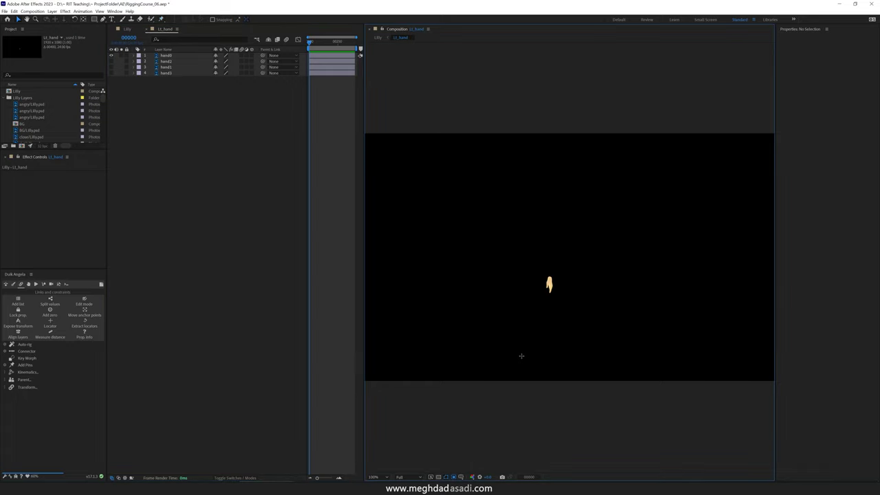
scroll(530, 323, up, 2)
scroll(525, 290, up, 1)
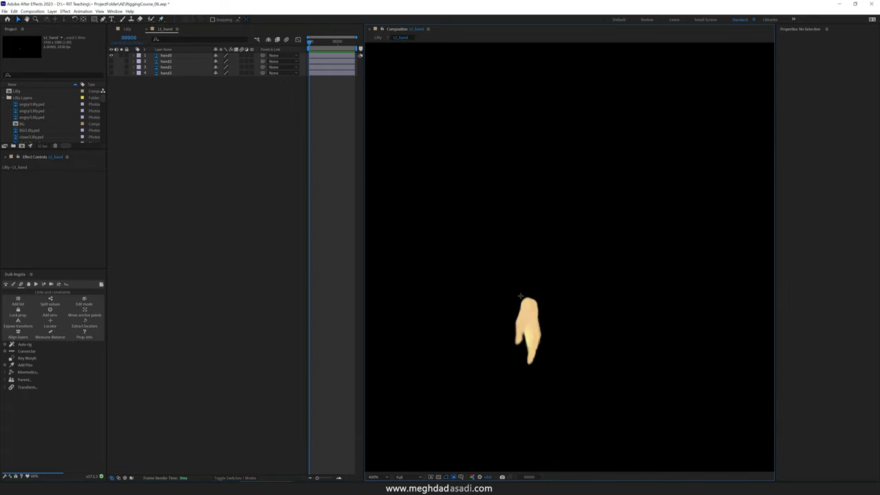
drag(497, 283, 557, 379)
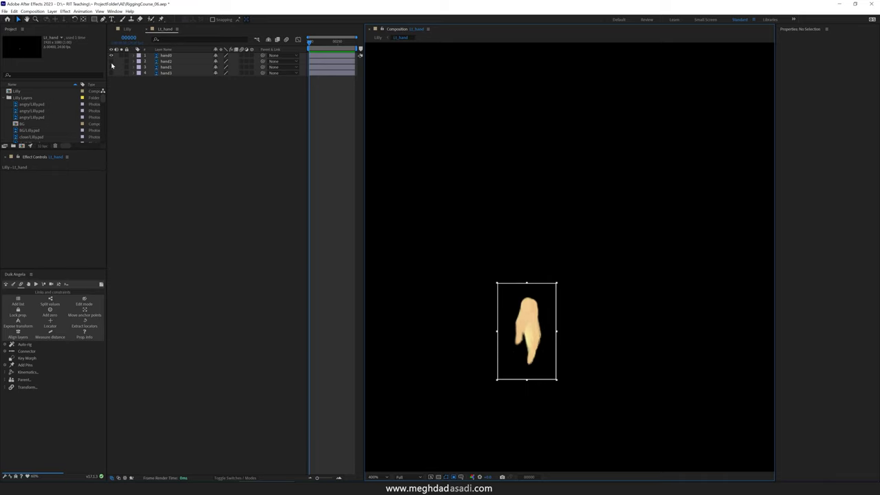
Step: Make hand2, hand1 and hand3 visible and adjust the region of interest to closely enclose all the hand poses
drag(110, 61, 111, 72)
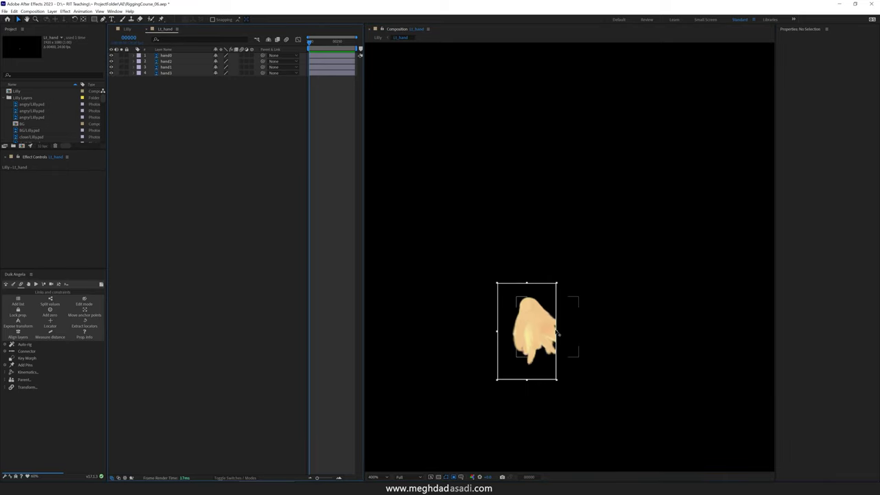
drag(558, 334, 586, 335)
drag(540, 282, 540, 288)
drag(542, 379, 543, 376)
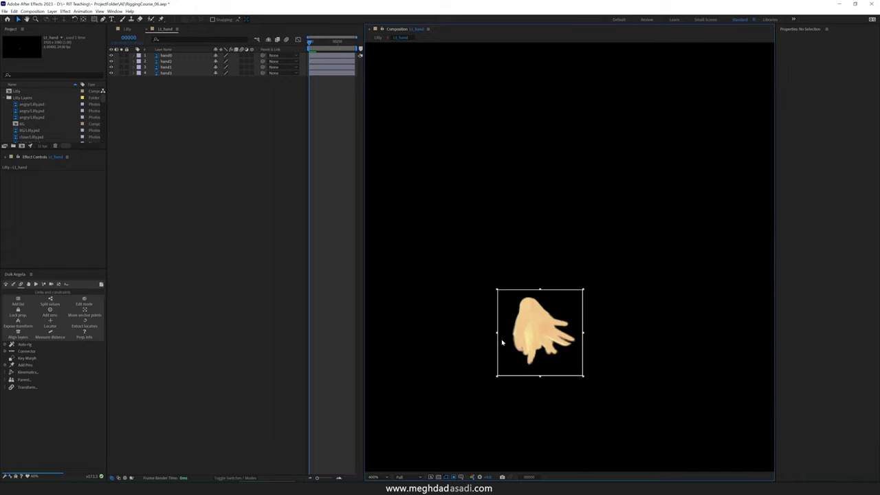
drag(497, 335, 503, 334)
Step: Crop the Lt_hand composition to its region of interest and return to the Lilly composition
click(32, 11)
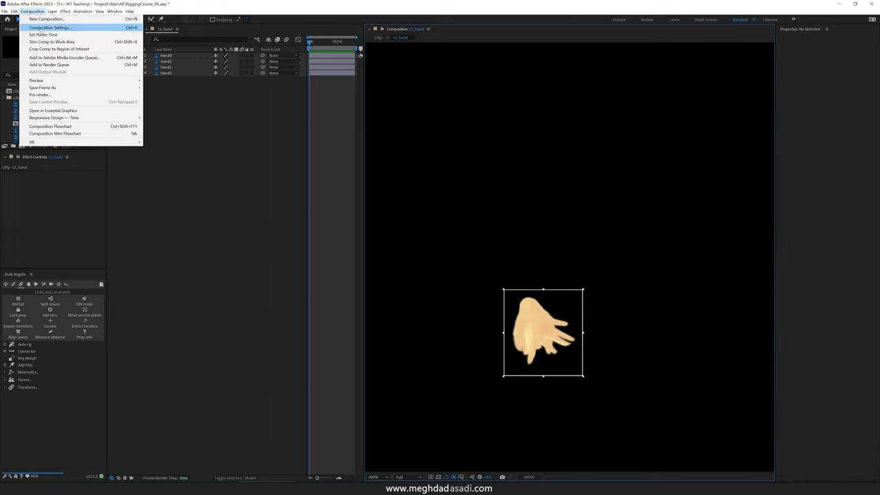
click(47, 50)
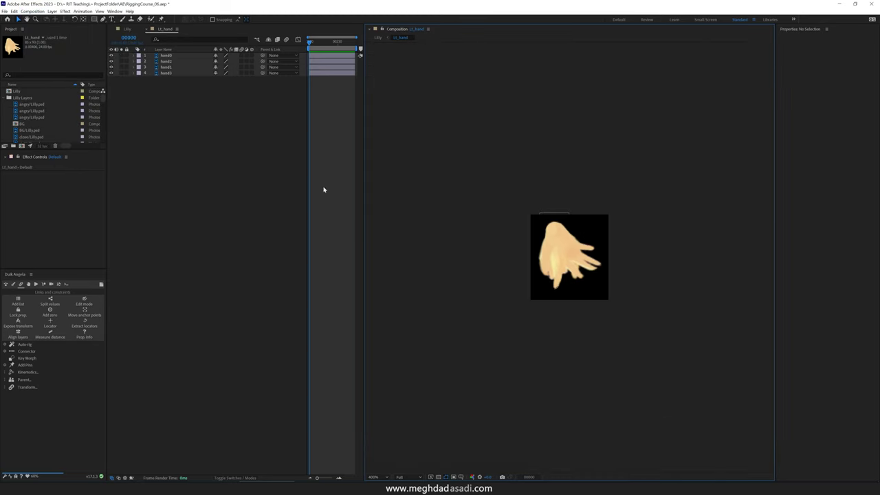
click(128, 29)
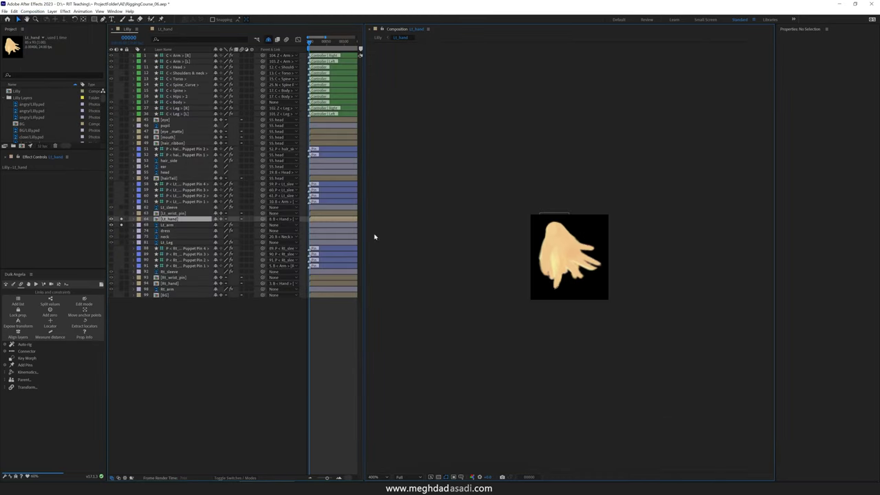
scroll(515, 306, up, 2)
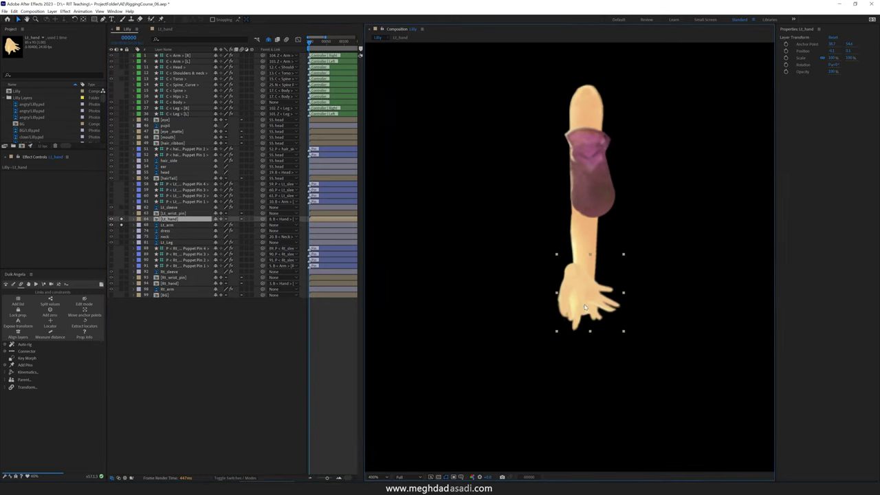
Step: Hide hand2, hand1 and hand3 in Lt_hand, keeping only hand0 visible, and go back to the Lilly composition
click(165, 30)
drag(114, 63, 112, 73)
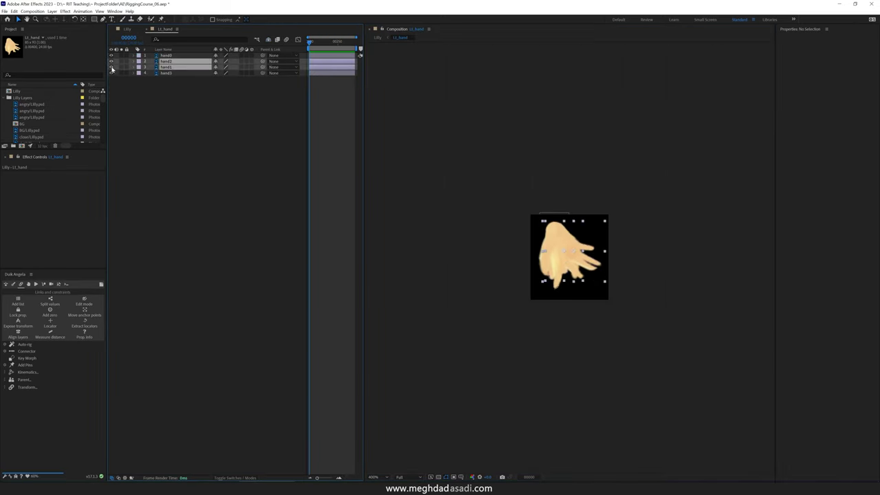
click(129, 30)
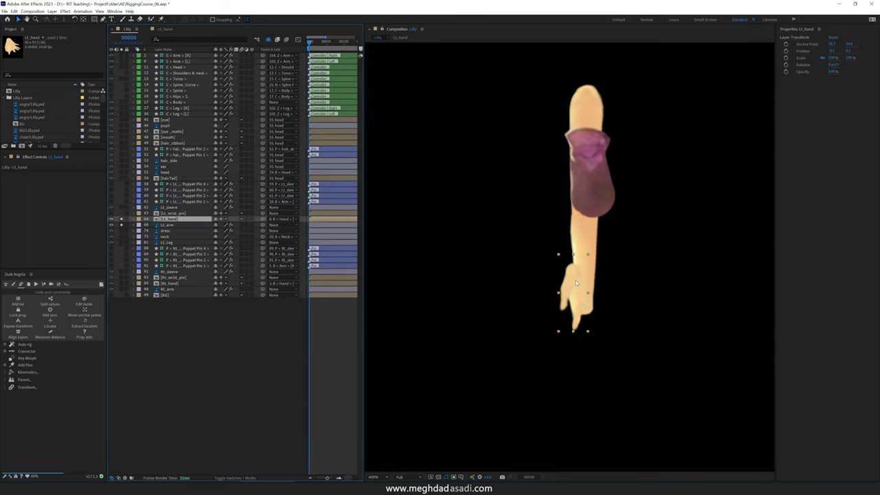
Step: Solo Lt_wrist_pin as well and move the Lt_hand layer so the hand lines up with the left wrist
click(122, 213)
drag(574, 292, 605, 353)
scroll(586, 330, up, 1)
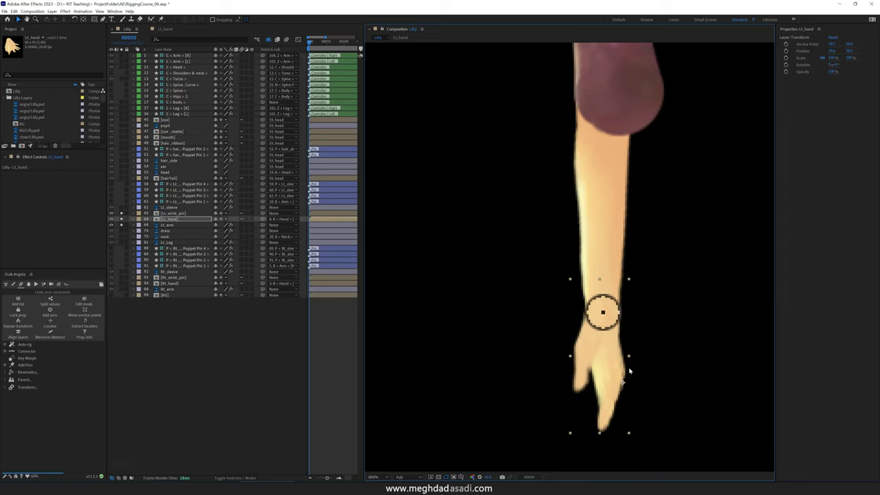
Step: Move the Lt_hand layer's anchor point to the centre of the wrist pin
key(y)
drag(623, 382, 605, 317)
key(period)
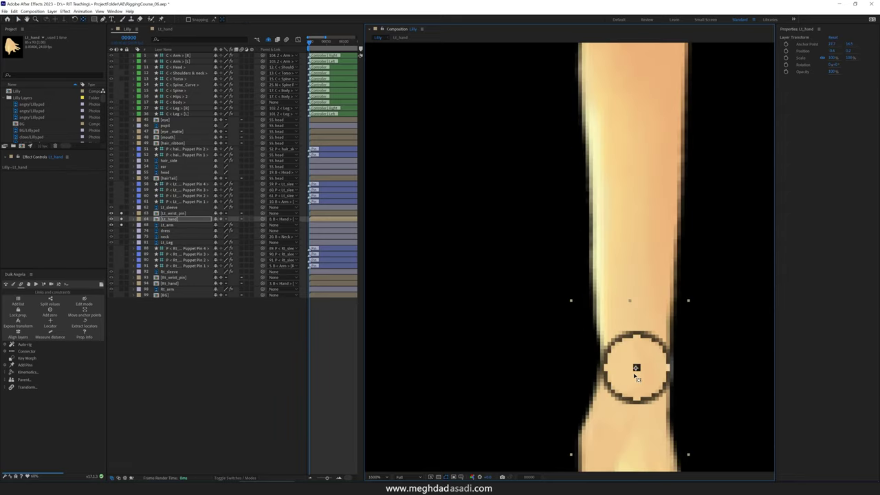
key(comma)
key(comma)
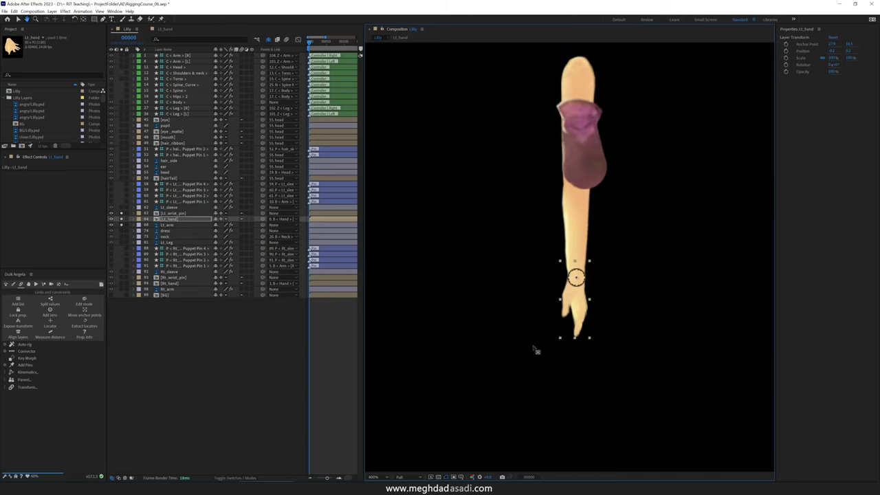
Step: Solo Rt_hand and Rt_arm instead of the left arm layers, and draw a tight region of interest around the poses in Rt_hand
drag(121, 224, 122, 213)
drag(121, 289, 122, 283)
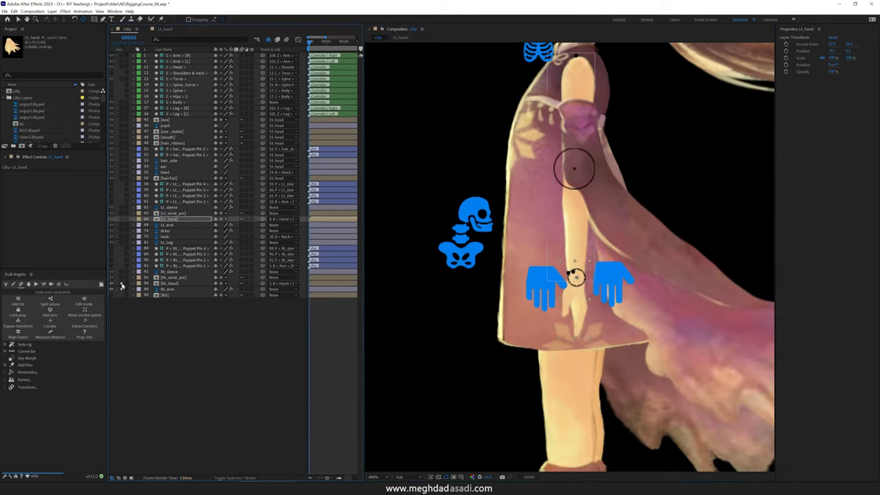
click(170, 283)
double_click(172, 284)
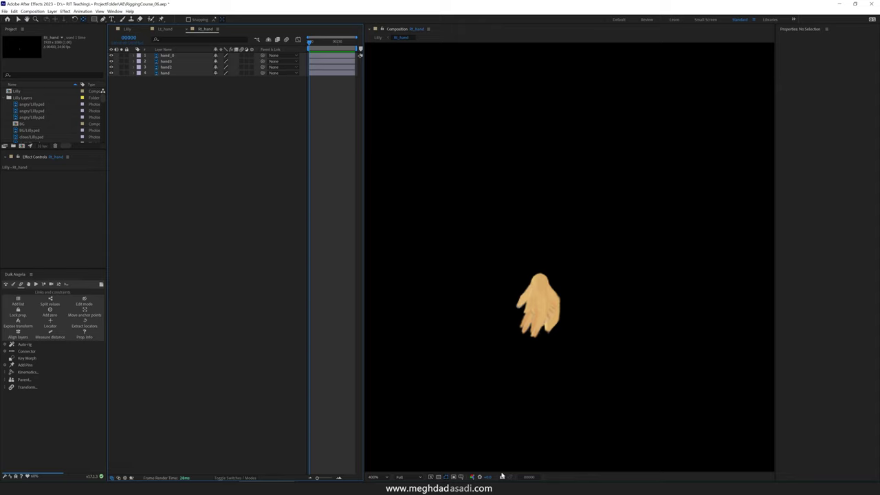
drag(500, 262, 573, 345)
drag(536, 262, 537, 266)
drag(500, 306, 505, 306)
drag(573, 307, 569, 306)
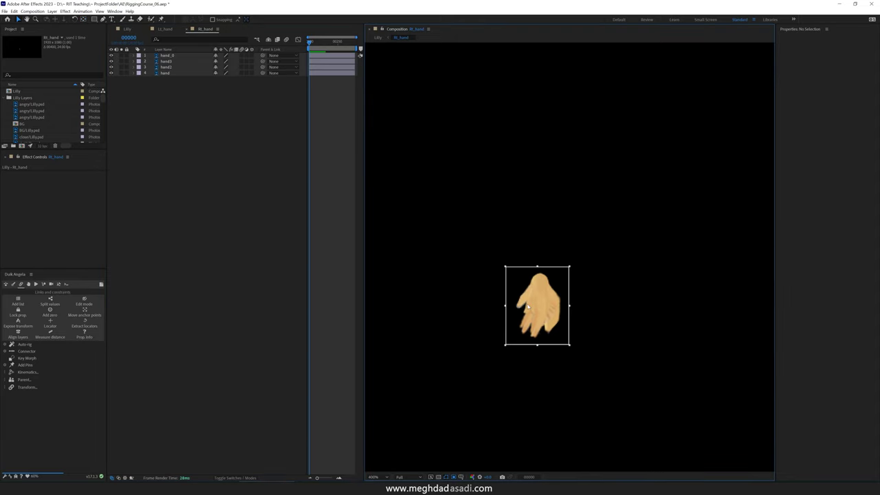
Step: Crop the Rt_hand composition to its region of interest and return to the Lilly composition
click(33, 12)
click(48, 50)
click(127, 29)
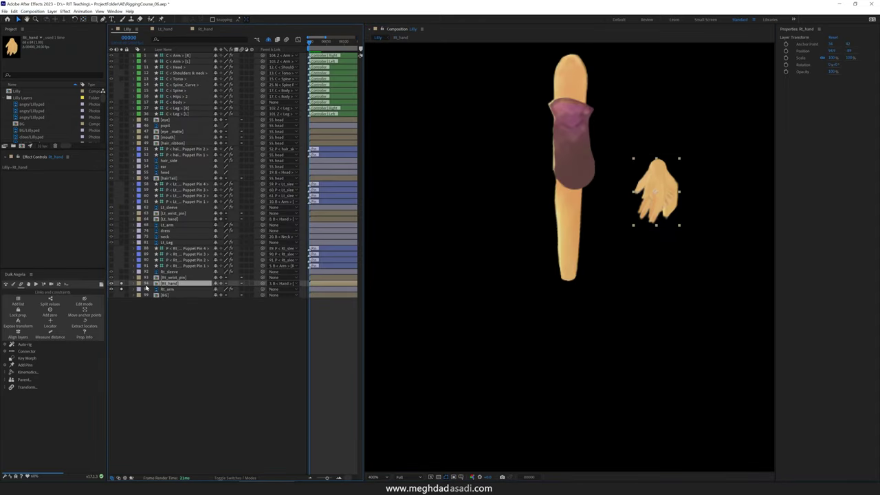
Step: Align the Rt_hand layer with the right wrist pin and leave only one hand pose visible inside its precomp
drag(660, 205, 570, 314)
click(205, 29)
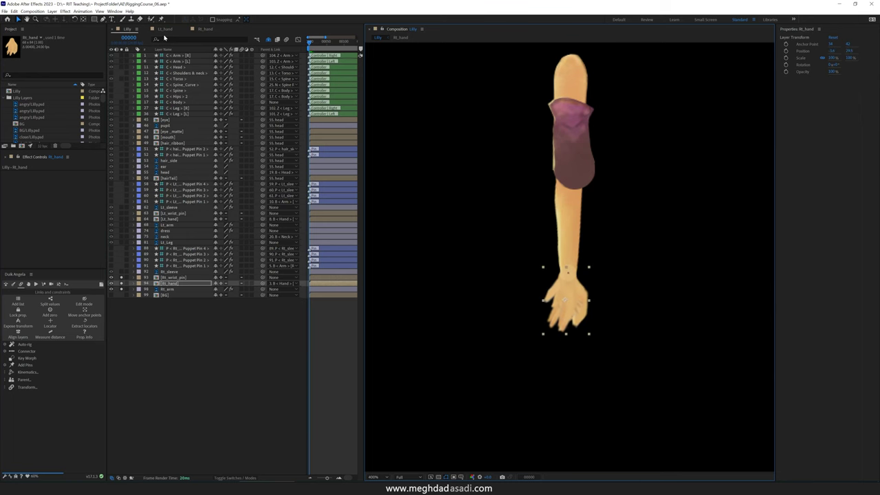
click(127, 29)
scroll(565, 292, up, 1)
scroll(565, 292, up, 1)
scroll(570, 274, down, 1)
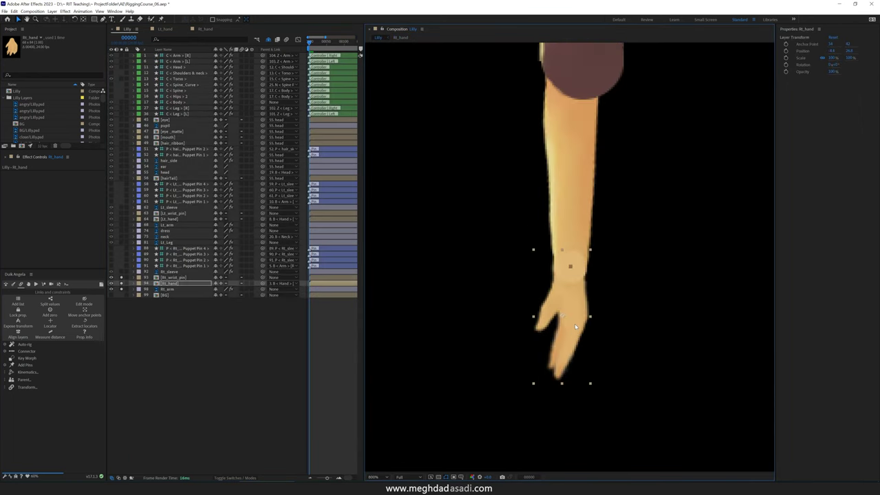
Step: Place the Rt_hand layer's anchor point on the centre of the right wrist pin
key(y)
scroll(571, 269, up, 1)
drag(570, 274, 571, 275)
scroll(560, 309, down, 1)
Step: Unsolo the right arm layers, solo Lt_hand and Lt_arm, and check the Lt_hand precomp against the arm
drag(121, 289, 122, 278)
click(122, 220)
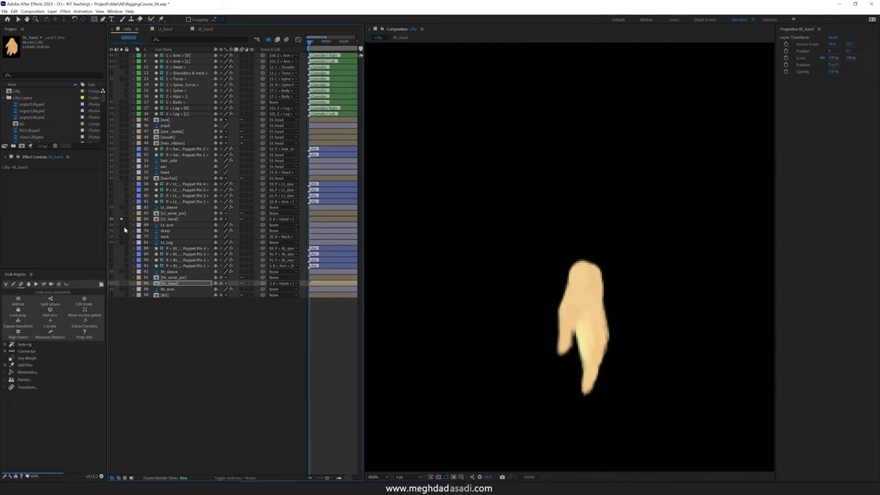
click(122, 226)
double_click(168, 218)
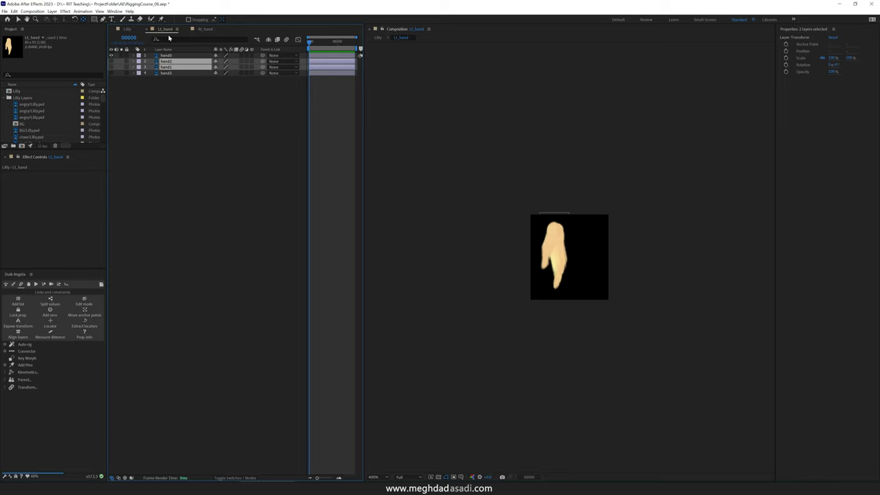
key(shift+comma)
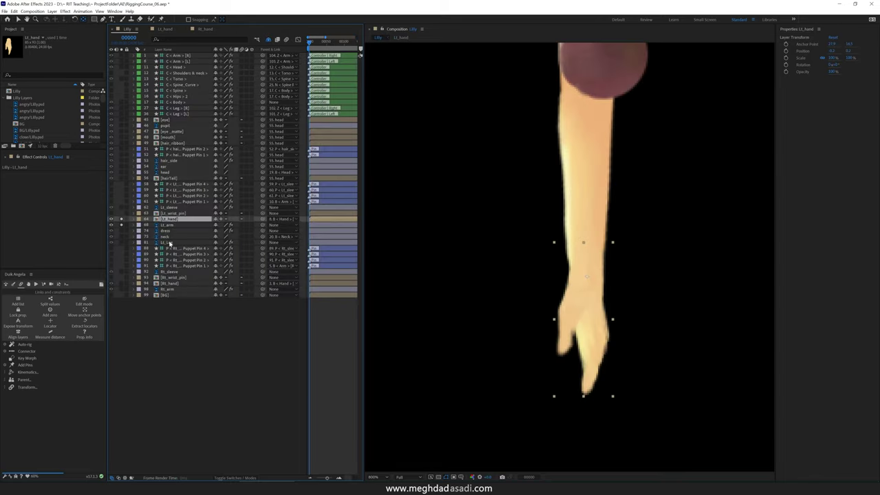
Step: Leave only the hand2 pose visible in the Lt_hand precomp and view it on the arm in Lilly
double_click(169, 219)
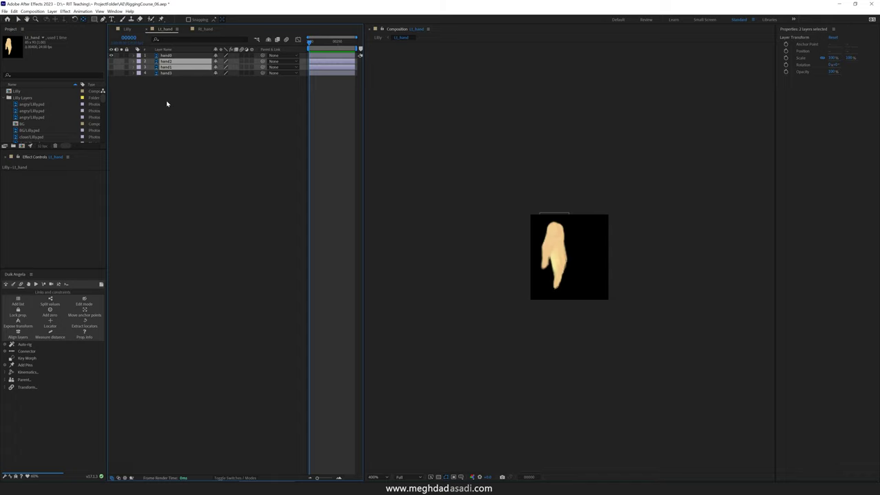
click(111, 62)
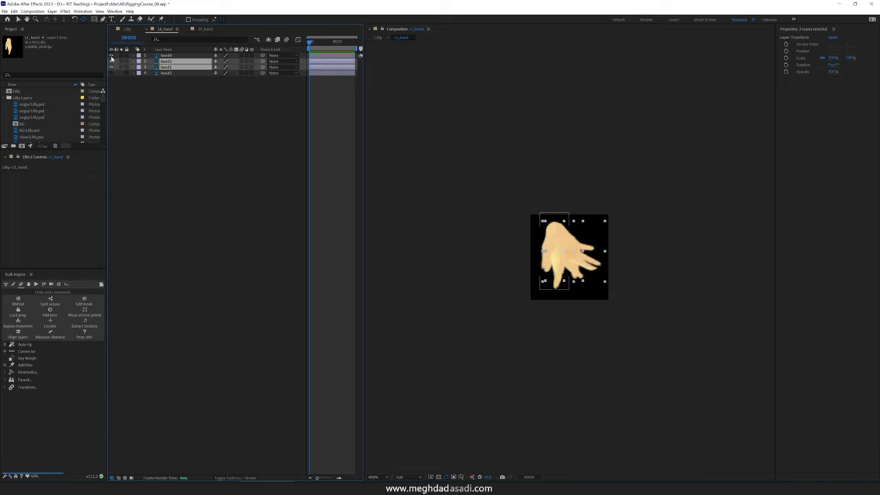
click(111, 55)
click(112, 61)
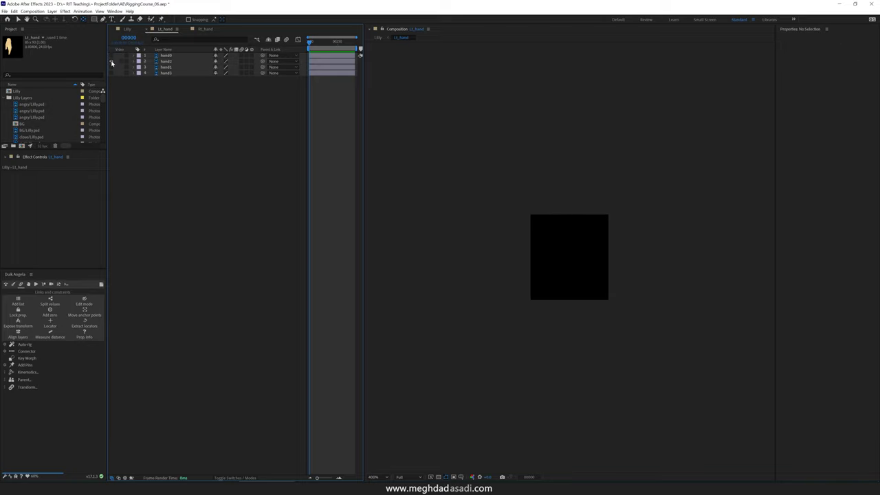
click(111, 61)
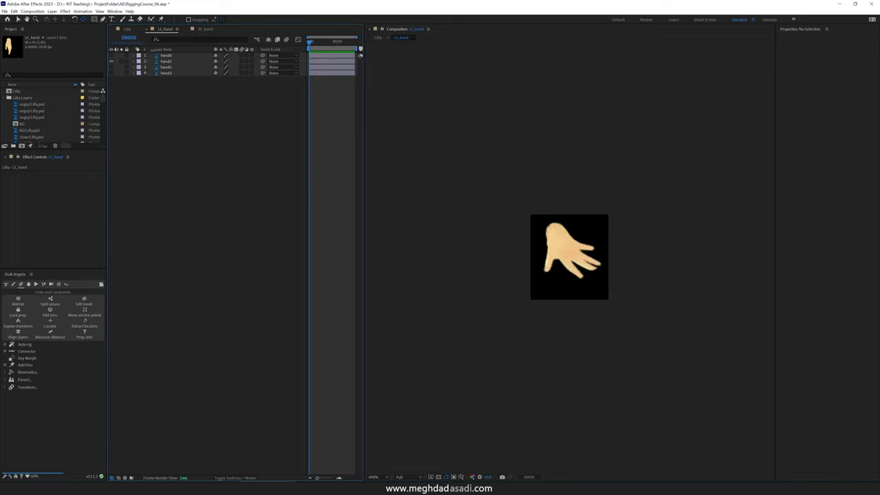
click(127, 28)
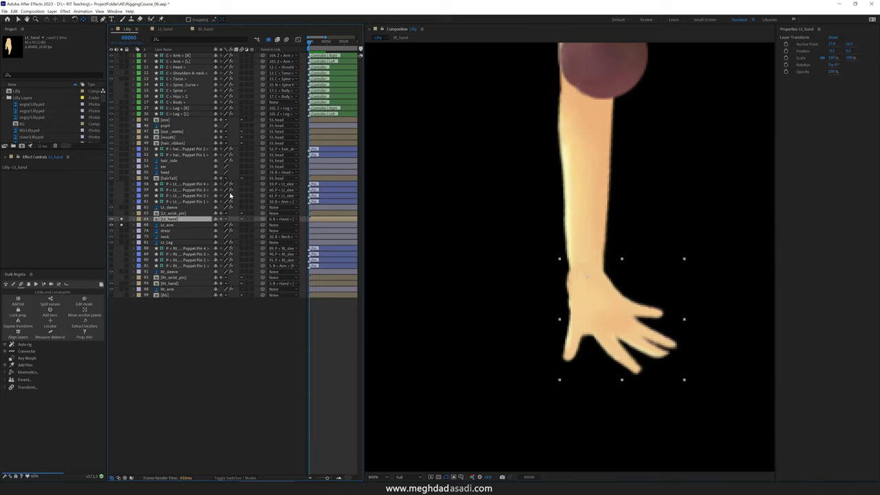
Step: Trim the four hand pose layers in the Lt_hand precomp so each lasts only the first frame
click(174, 30)
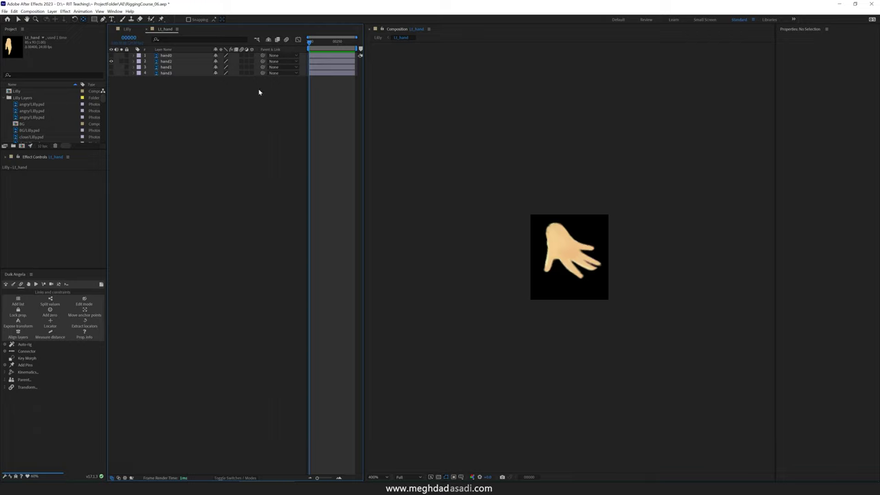
key(grave)
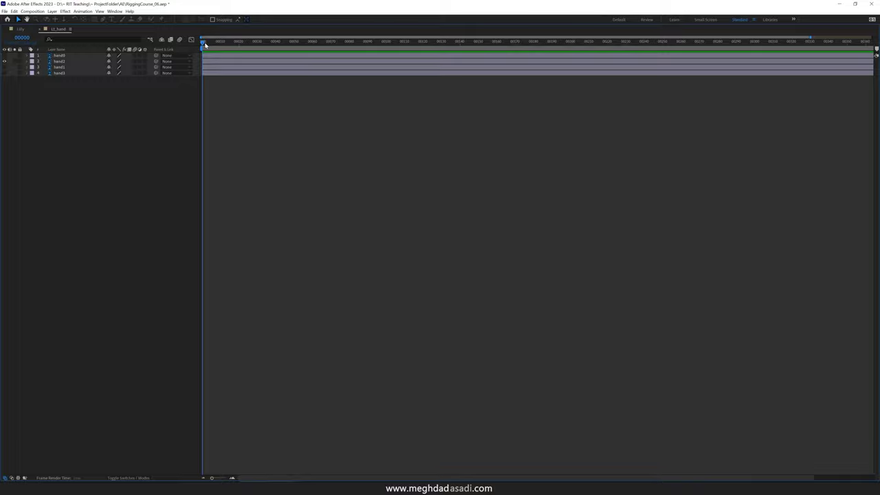
drag(204, 42, 203, 43)
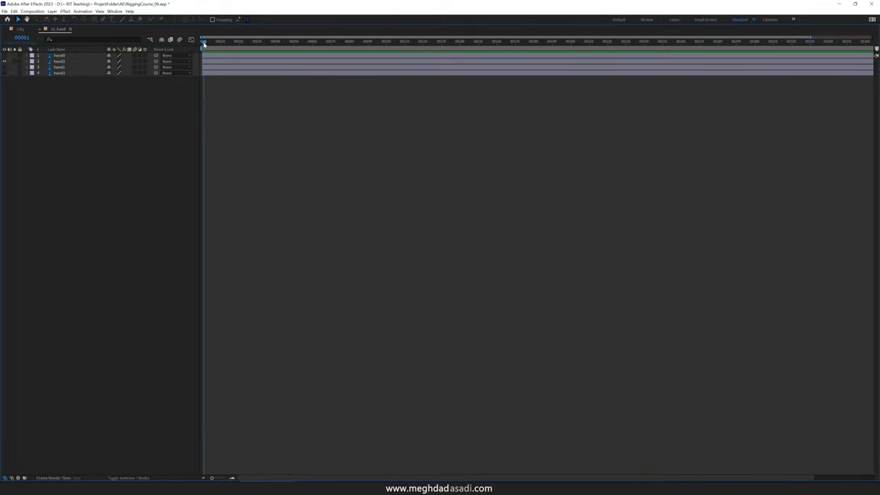
key(ctrl+a)
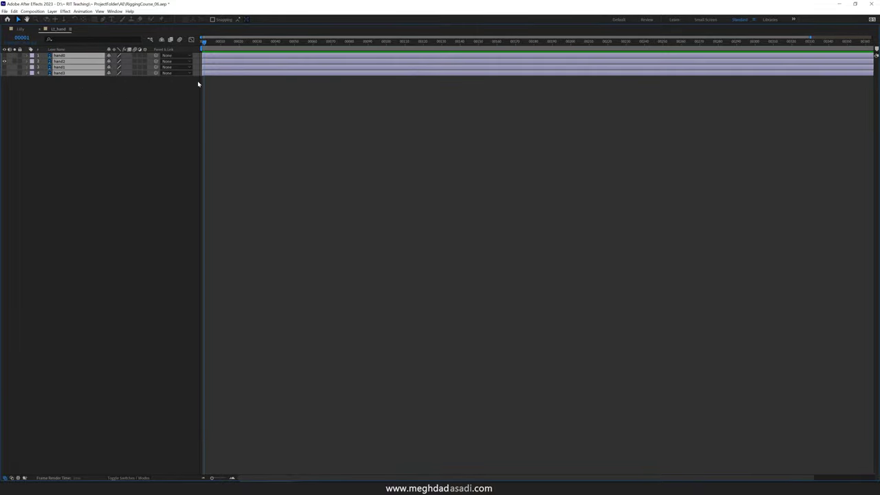
key(semicolon)
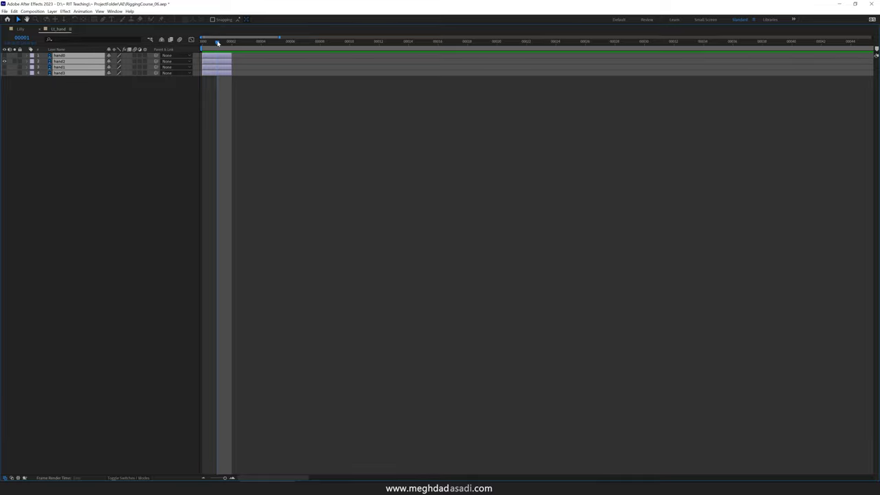
key(alt+bracketright)
mouse_move(214, 44)
mouse_down()
mouse_move(204, 44)
mouse_move(213, 44)
mouse_up()
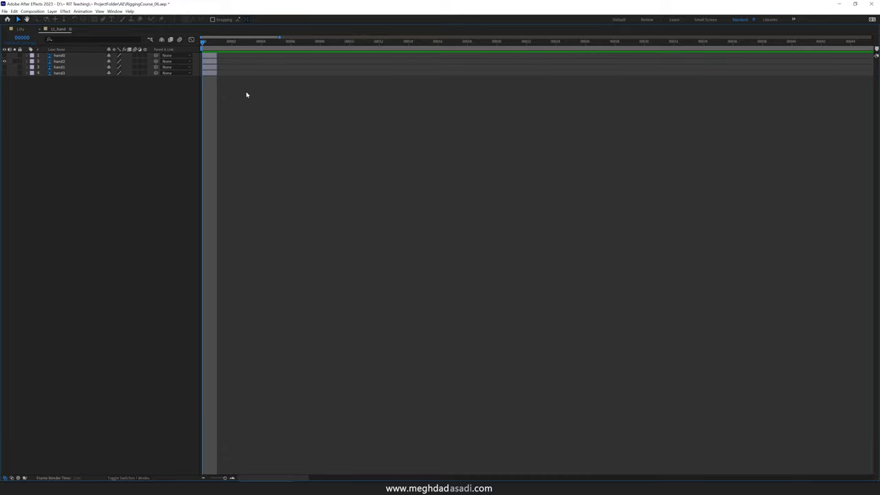
Step: Stagger the hand2, hand1 and hand3 layers one frame apart so the poses follow hand0 in sequence
click(71, 73)
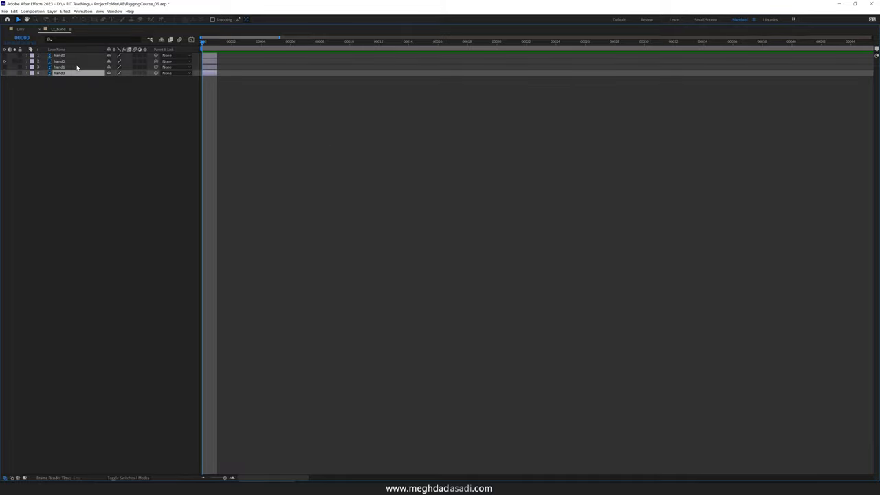
shift+click(74, 62)
drag(209, 68, 252, 88)
click(224, 84)
click(224, 68)
shift+click(223, 74)
click(239, 82)
Step: Make all four hand pose layers visible in Lt_hand and scrub through the first frames to check the poses
drag(4, 73, 6, 55)
key(grave)
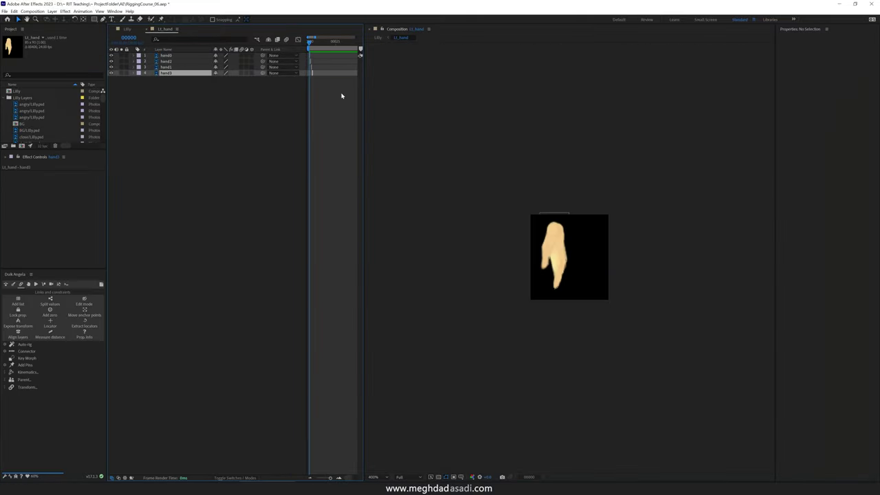
drag(309, 44, 311, 44)
drag(310, 43, 308, 43)
drag(309, 43, 312, 44)
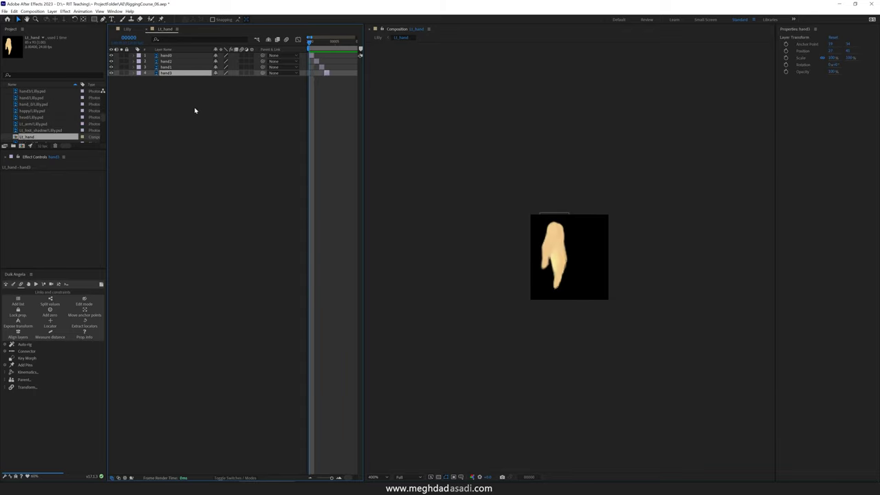
Step: Set the duration of the Lt_hand composition to 4 frames
key(ctrl+k)
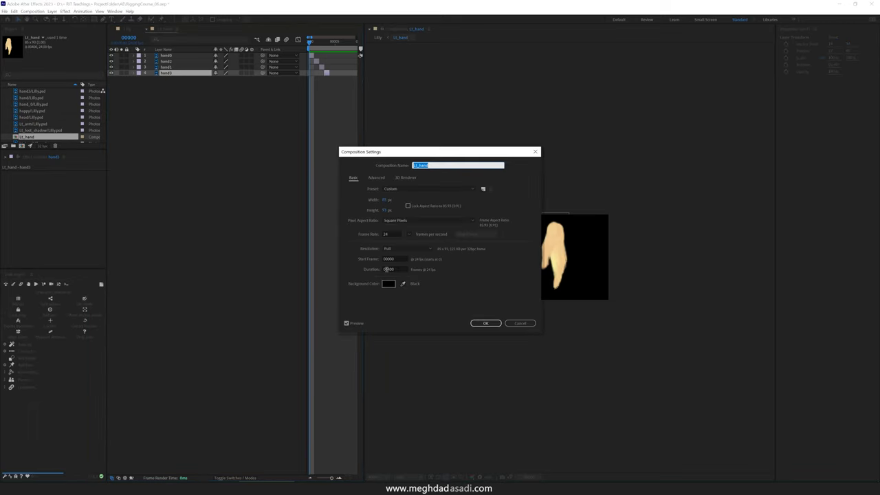
click(395, 268)
text(4)
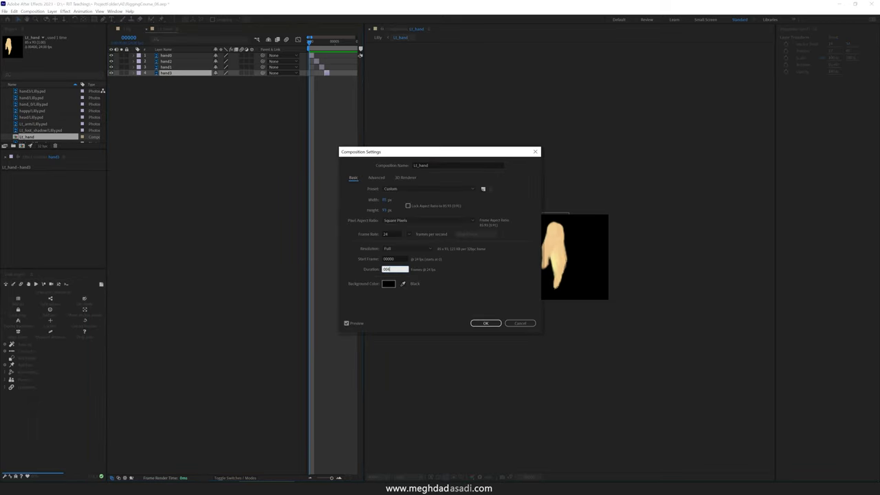
key(Return)
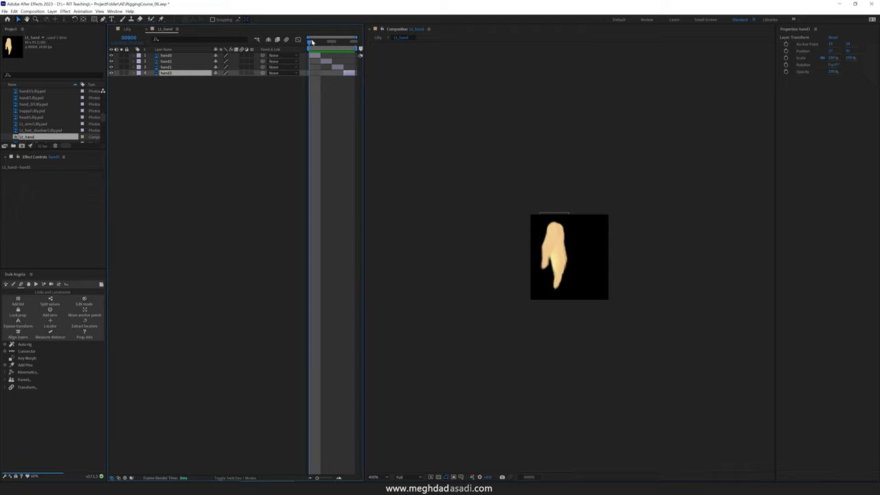
mouse_move(311, 42)
mouse_down()
mouse_move(344, 42)
mouse_move(310, 46)
mouse_move(335, 52)
mouse_move(329, 43)
mouse_move(310, 43)
mouse_up()
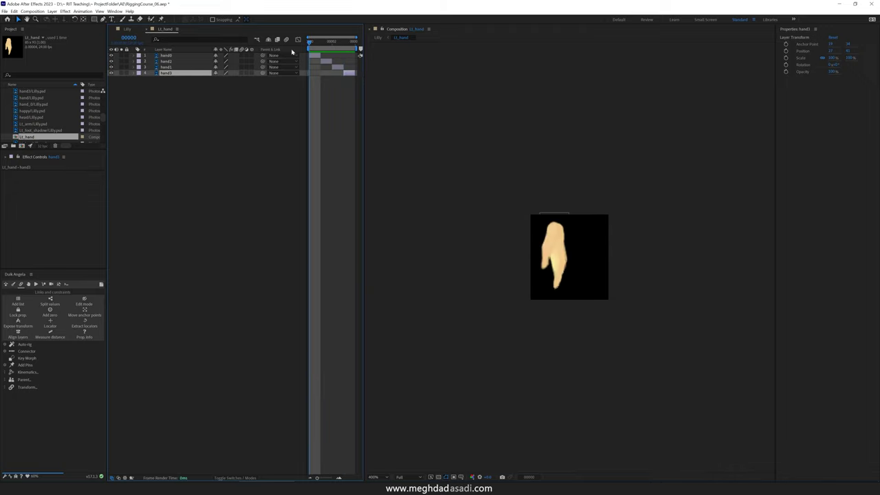
Step: Enable time remapping on the Lt_hand layer in Lilly and widen the timeline to show its Time Remap keyframes
click(128, 28)
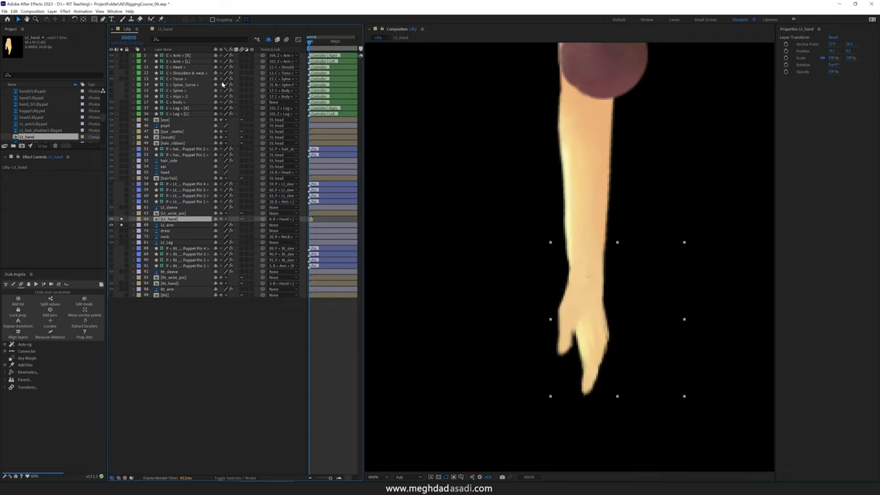
right_click(176, 220)
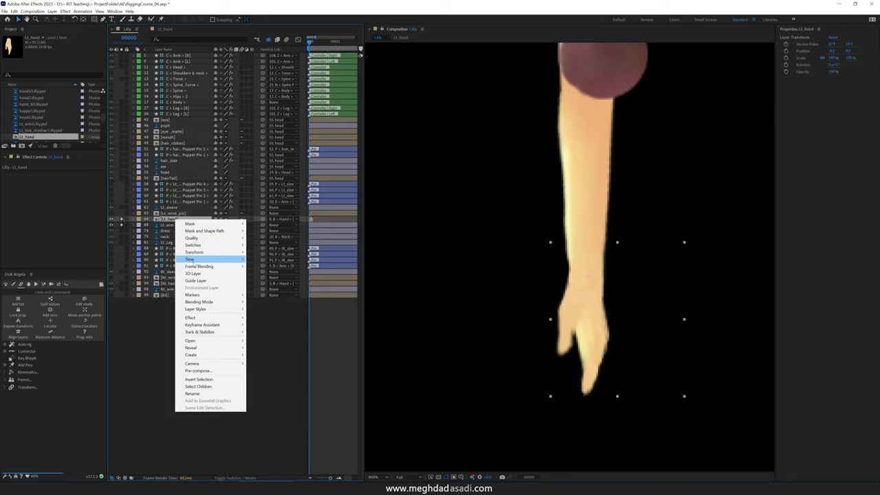
mouse_move(219, 259)
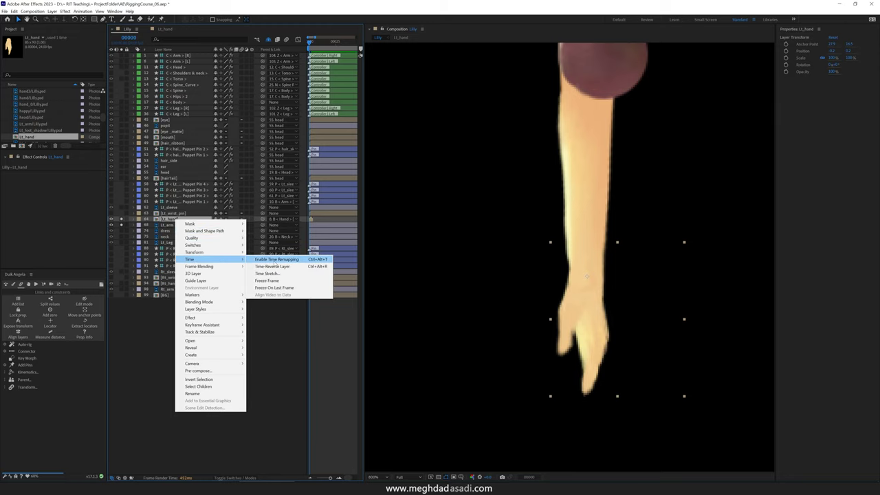
click(275, 261)
drag(363, 137, 448, 137)
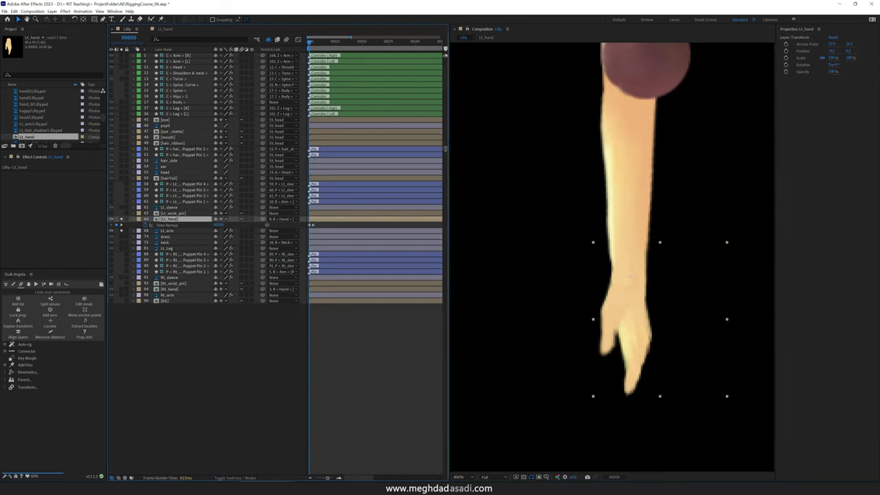
click(173, 227)
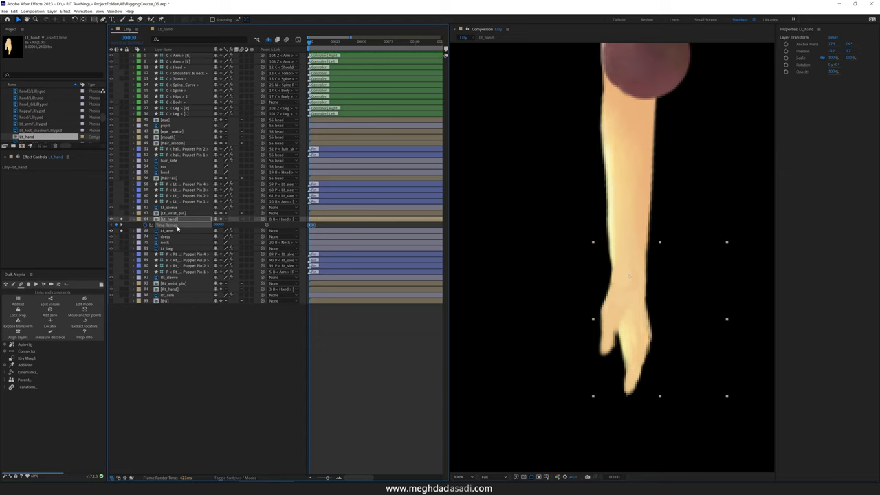
Step: Check the hand poses on the first frames and delete the second Time Remap keyframe of Lt_hand
click(309, 42)
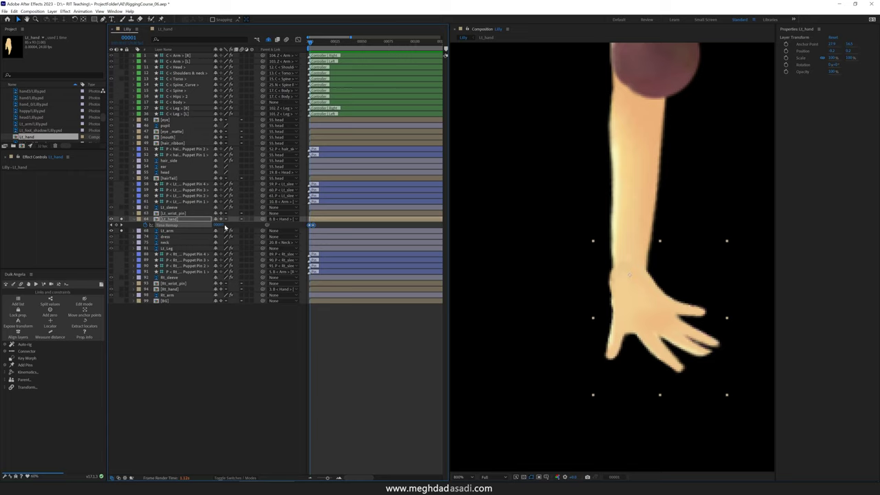
click(312, 42)
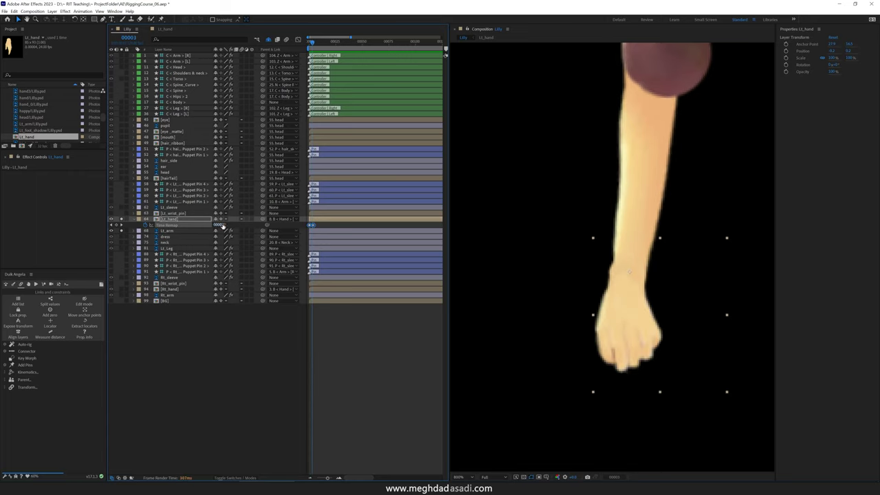
key(Page_Up)
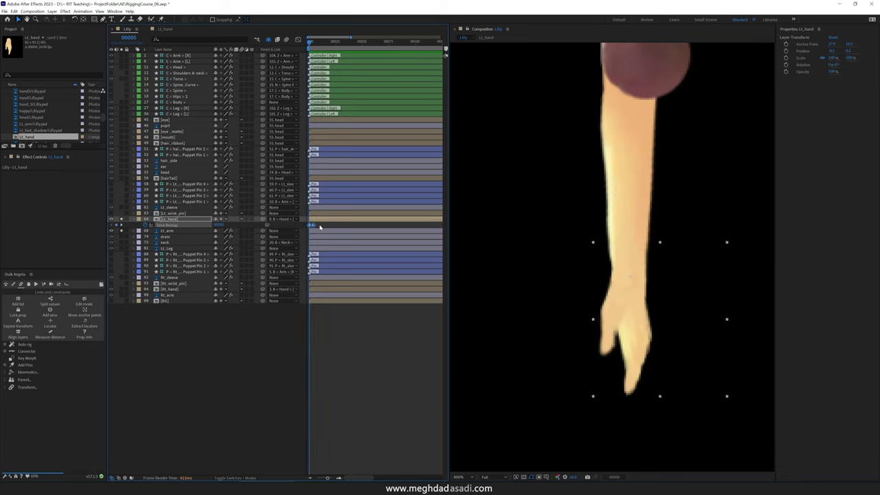
click(316, 227)
click(314, 226)
key(Delete)
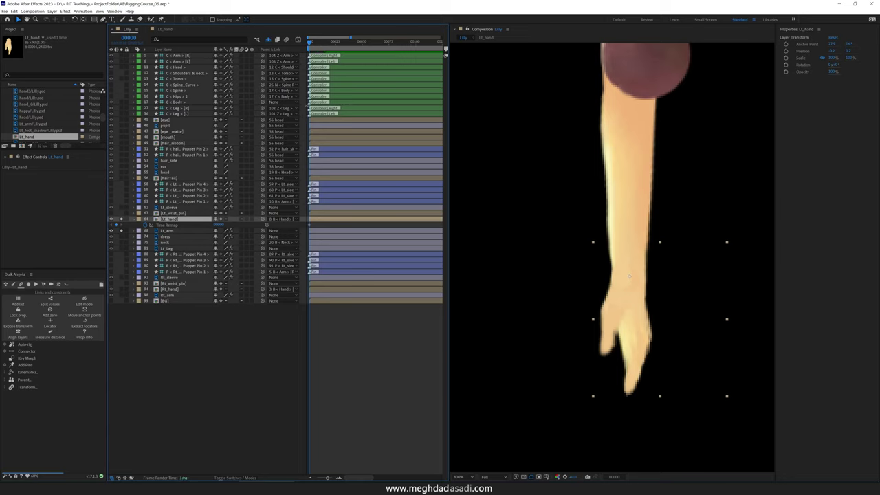
Step: Try Time Remap values 2 and 1 on the Lt_hand layer at frame 44
drag(311, 41, 356, 40)
click(219, 225)
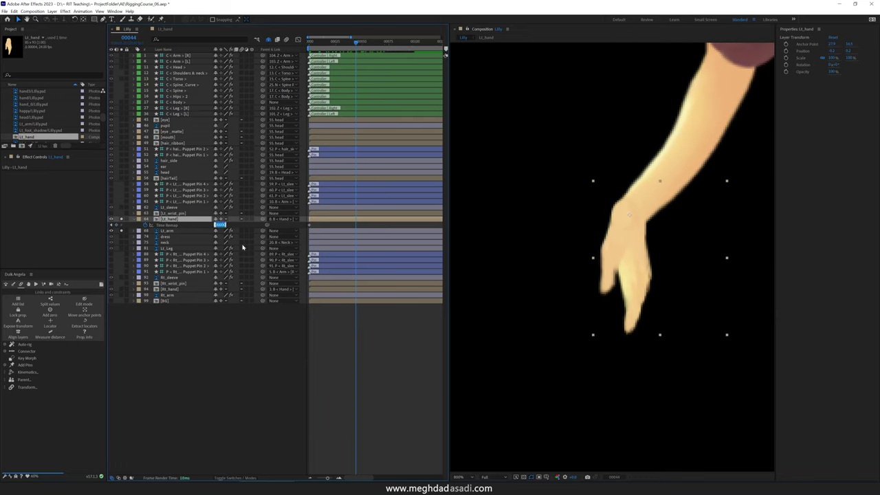
text(2)
key(Return)
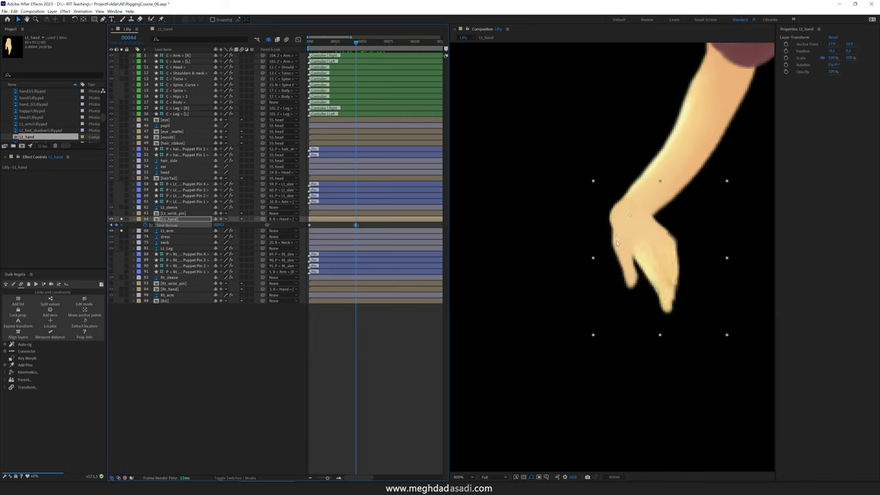
click(219, 225)
text(1)
key(Return)
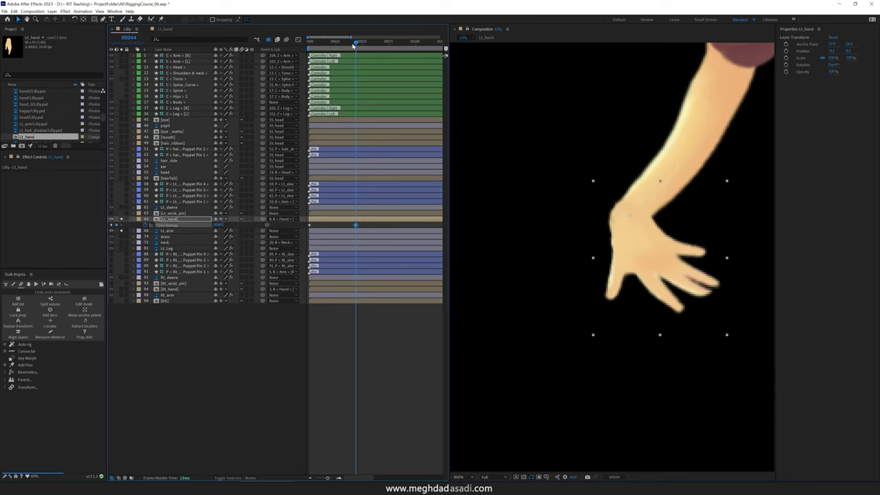
Step: Scrub the pose change and set the Lt_hand layer's Time Remap to 3 at frame 44
mouse_move(354, 44)
mouse_down()
mouse_move(310, 43)
mouse_move(355, 39)
mouse_move(355, 32)
mouse_up()
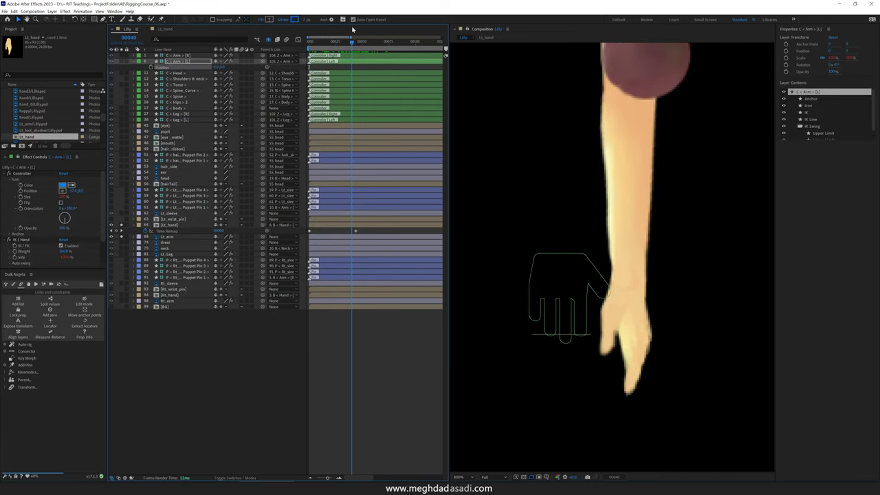
drag(353, 29, 300, 33)
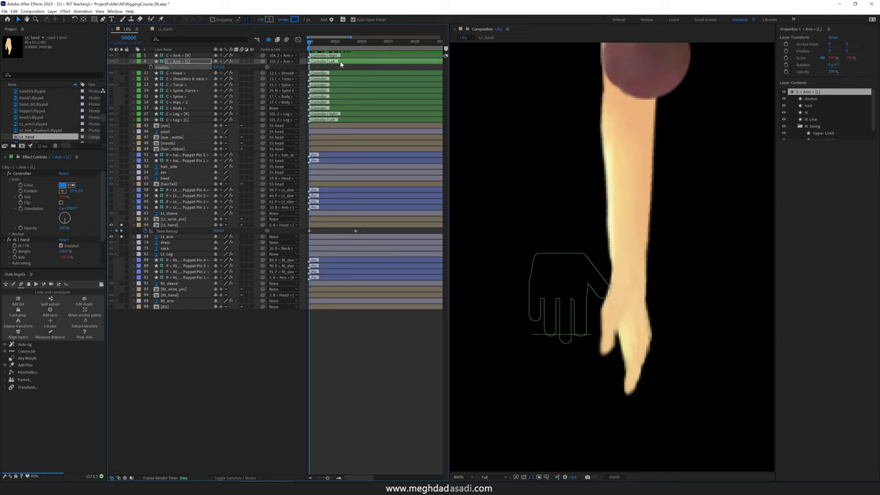
drag(347, 47, 355, 42)
click(218, 231)
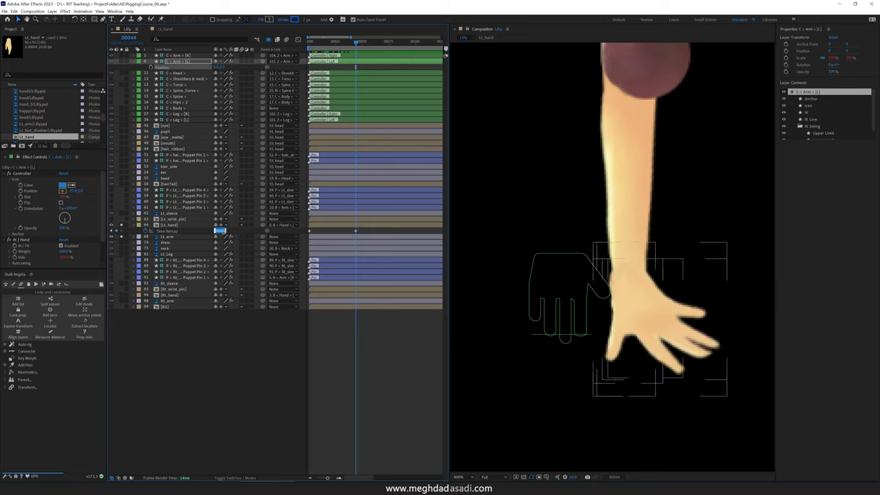
text(3)
key(Return)
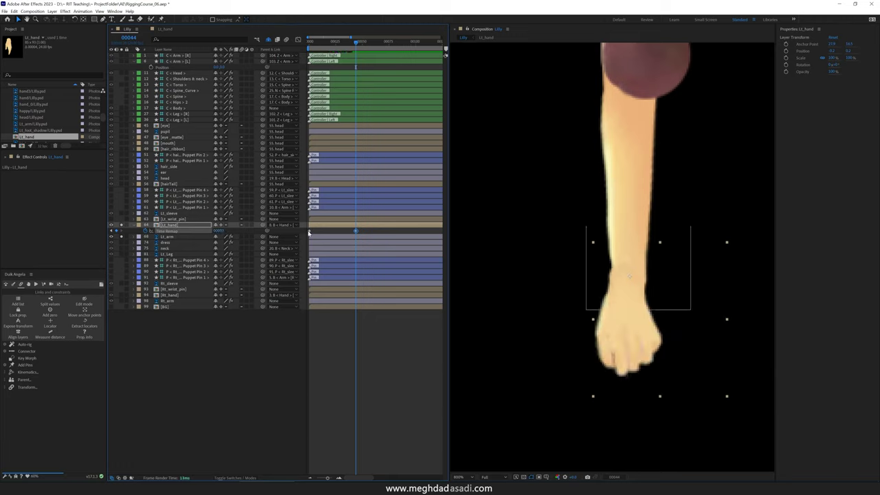
Step: Convert the Time Remap keyframes of Lt_hand to hold keyframes and scrub past frame 44 to check the pose switch
drag(356, 44, 332, 37)
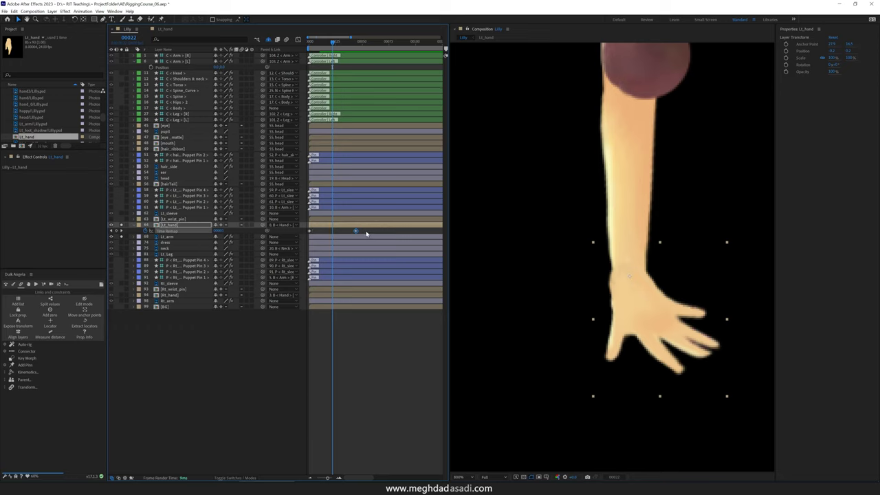
click(320, 232)
right_click(310, 231)
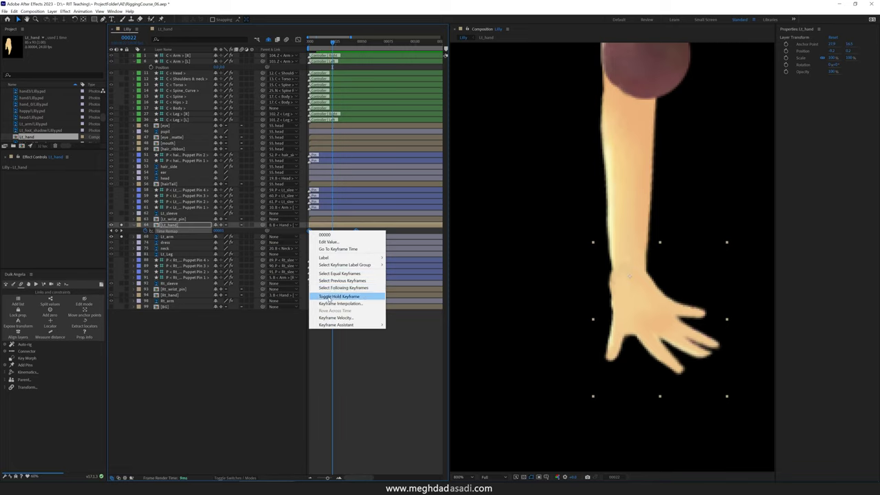
click(331, 296)
mouse_move(327, 44)
mouse_down()
mouse_move(312, 42)
mouse_move(357, 40)
mouse_up()
click(337, 40)
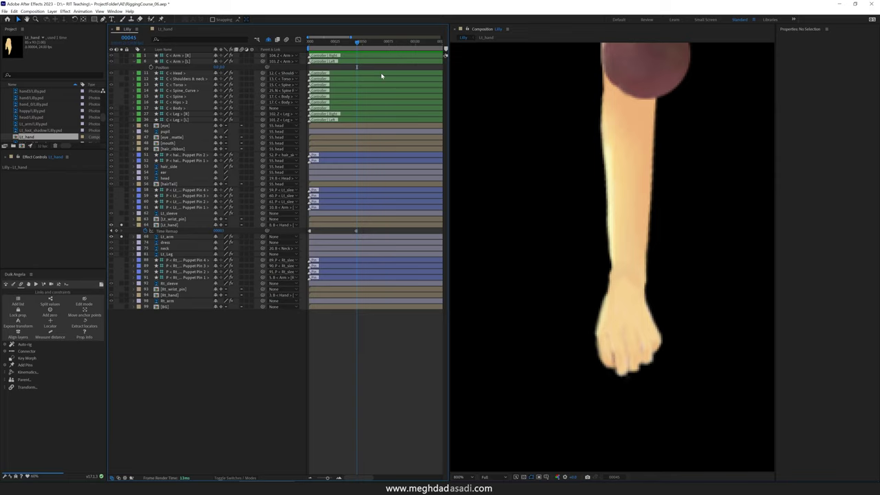
Step: Review the staggered pose layers in the Lt_hand precomp from its first frame and return to Lilly
double_click(177, 226)
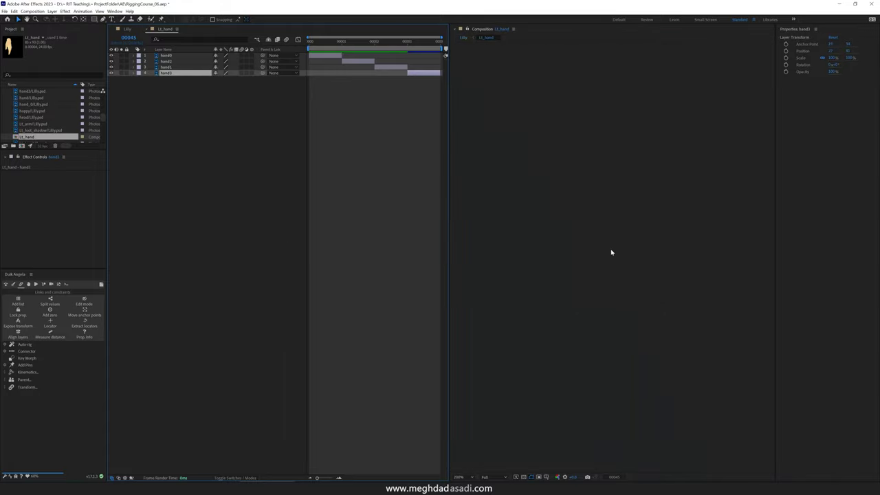
click(326, 47)
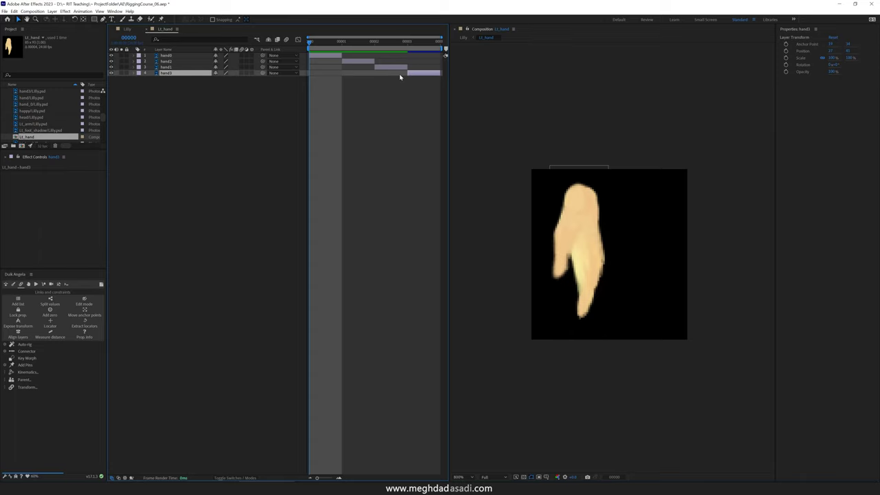
click(128, 29)
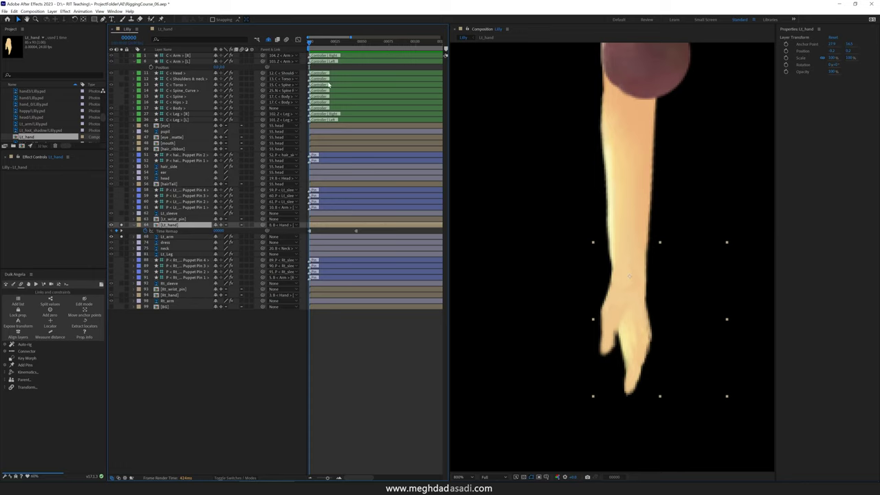
Step: At frame 53, nudge the Lt_hand layer onto the wrist and align its anchor point with the center of the wrist pin
drag(310, 42, 365, 43)
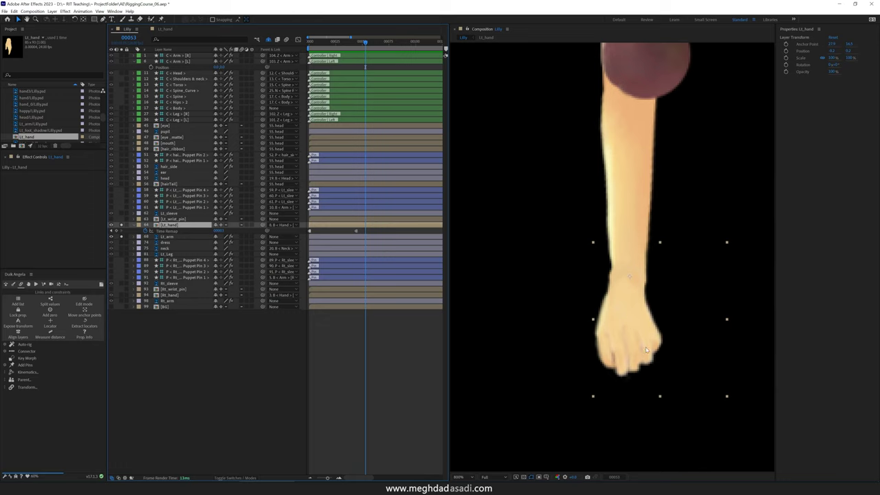
drag(626, 334, 628, 335)
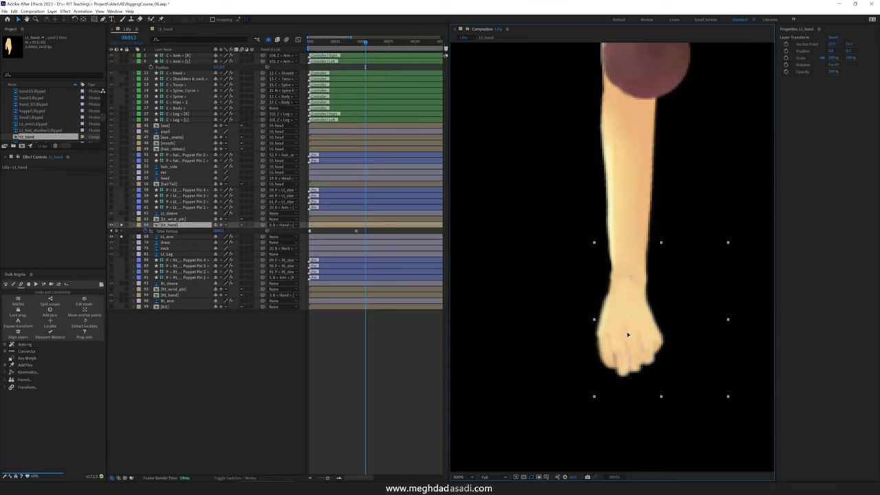
key(Return)
scroll(628, 276, up, 2)
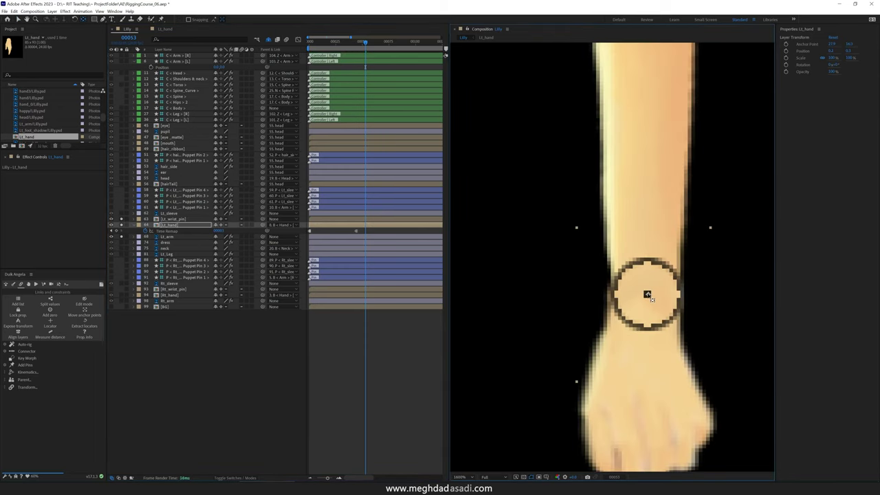
scroll(643, 292, down, 2)
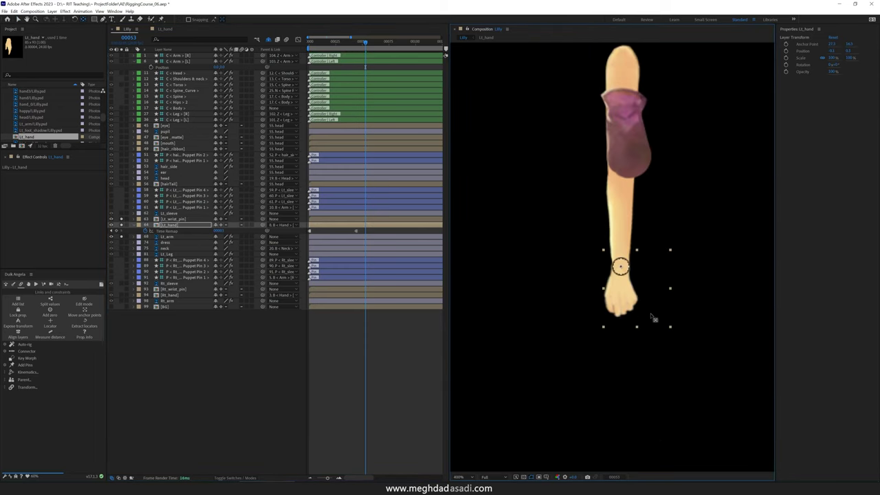
scroll(622, 272, up, 1)
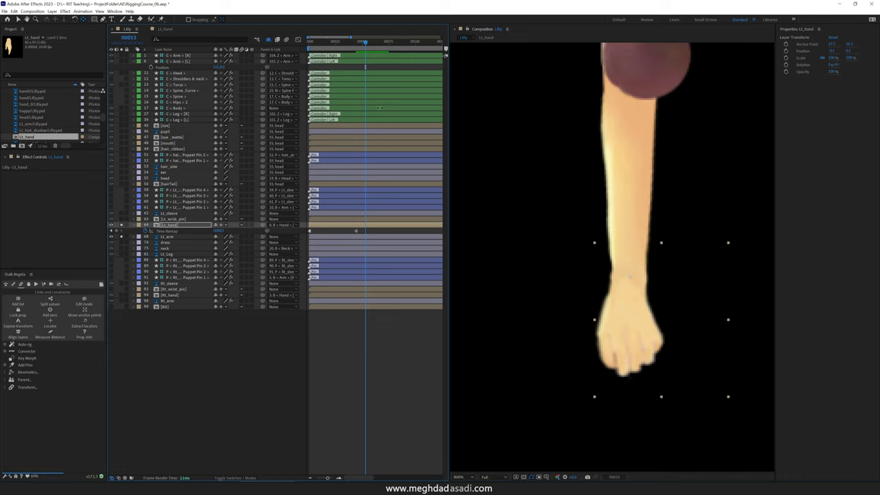
Step: Move the last Time Remap keyframe of Lt_hand to frame 51 and set the value to 1 at frame 15
mouse_move(370, 43)
mouse_down()
mouse_move(354, 42)
mouse_move(363, 43)
mouse_up()
drag(356, 231, 363, 231)
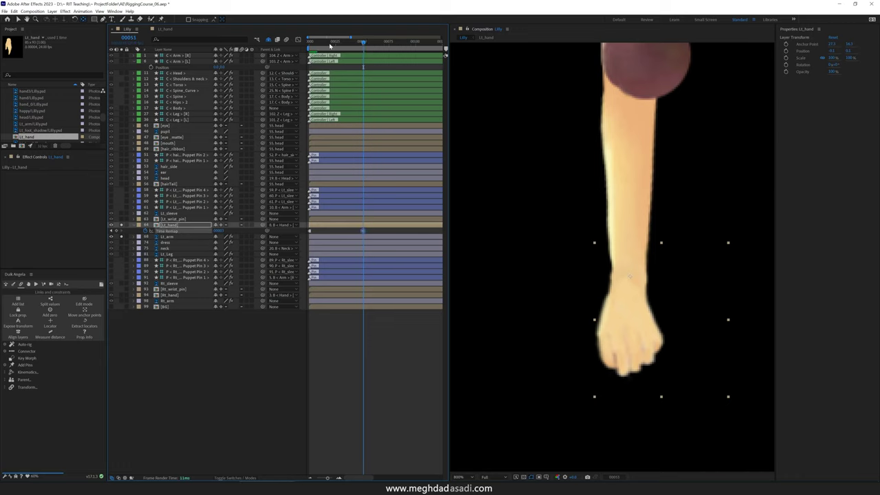
drag(327, 44, 325, 44)
click(222, 231)
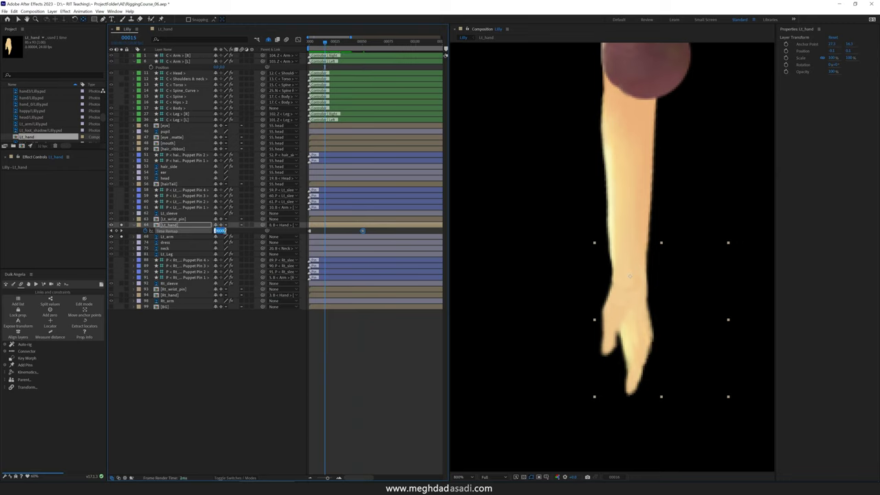
text(2)
key(Return)
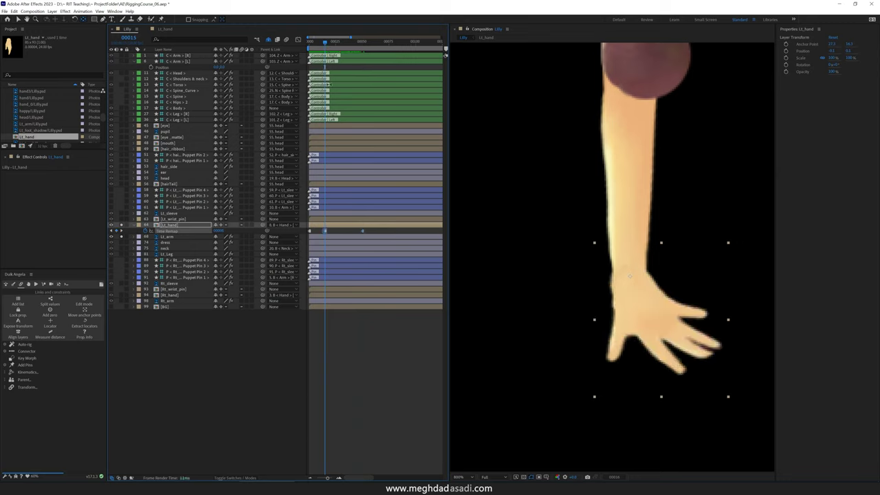
Step: Set the Lt_hand layer's Time Remap to 2 at frame 28 and scrub back to frame 15 to check the poses
click(339, 43)
click(219, 231)
text(2)
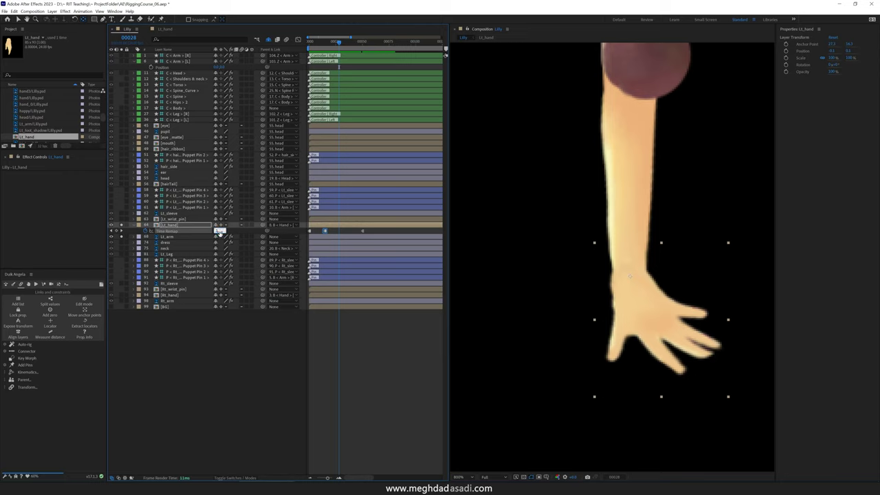
key(Return)
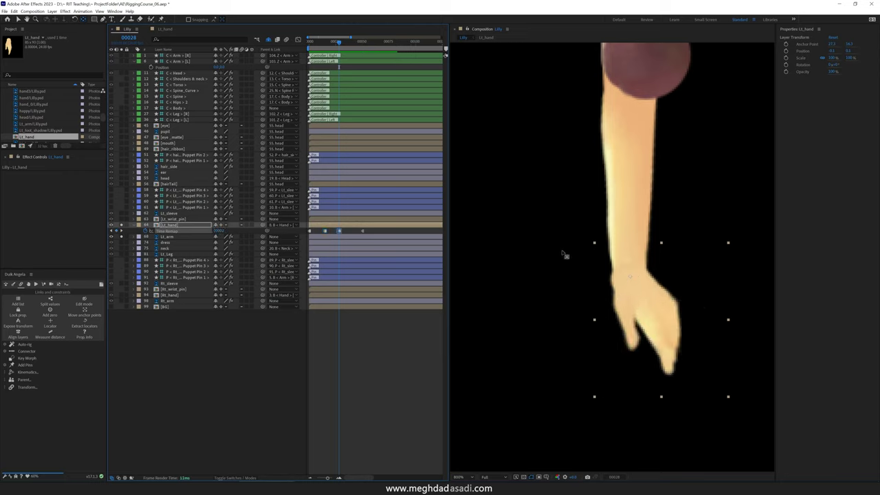
mouse_move(338, 43)
mouse_down()
mouse_move(319, 44)
mouse_move(347, 54)
mouse_move(309, 55)
mouse_move(335, 58)
mouse_up()
drag(335, 56, 325, 57)
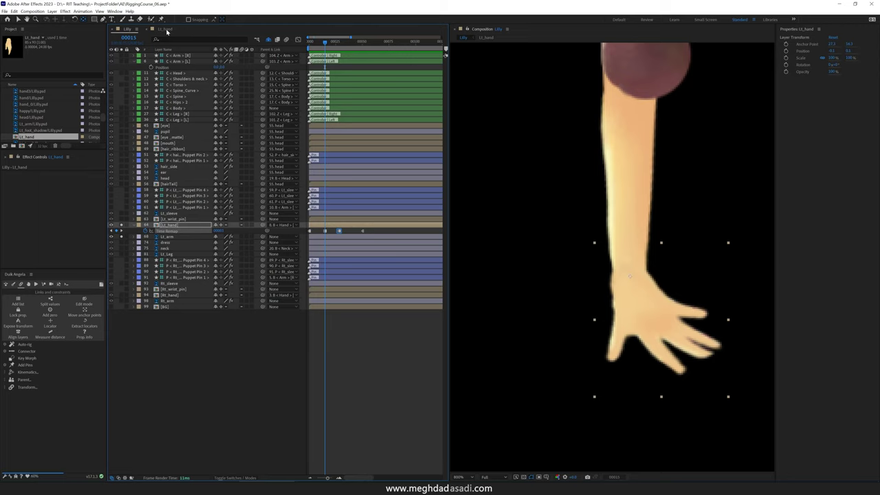
Step: Fine-tune the positions of the hand2 and hand1 layers in the Lt_hand precomp and check the wrist in Lilly at frame 51
click(166, 30)
click(598, 230)
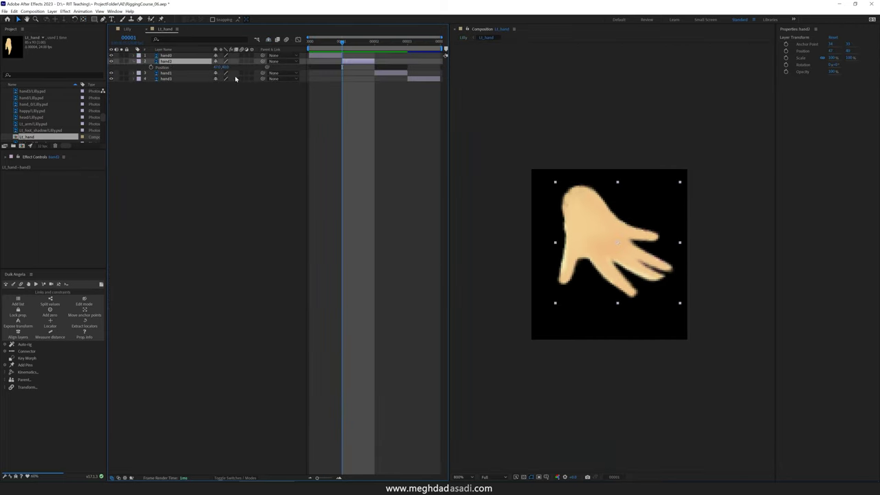
key(Page_Down)
drag(216, 67, 220, 79)
click(585, 217)
key(p)
click(127, 29)
drag(339, 43, 364, 51)
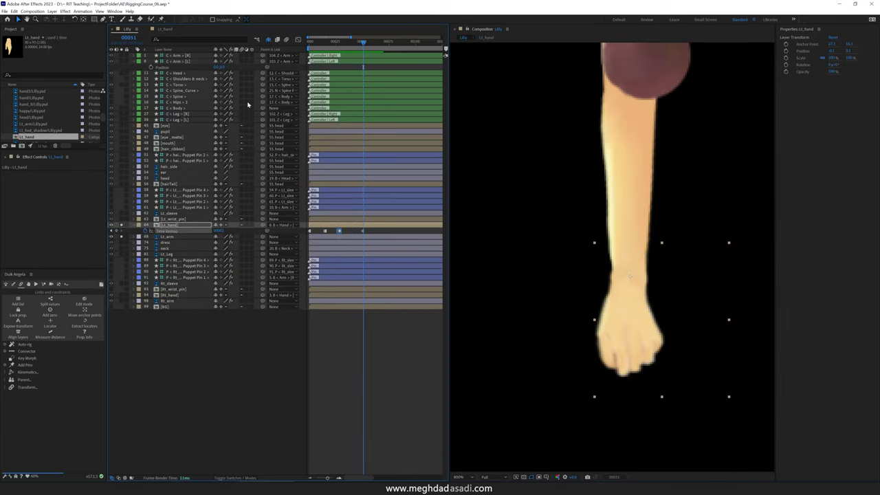
Step: Show the position of the hand3 fist layer in the Lt_hand precomp for fine-tuning and return to Lilly
click(165, 30)
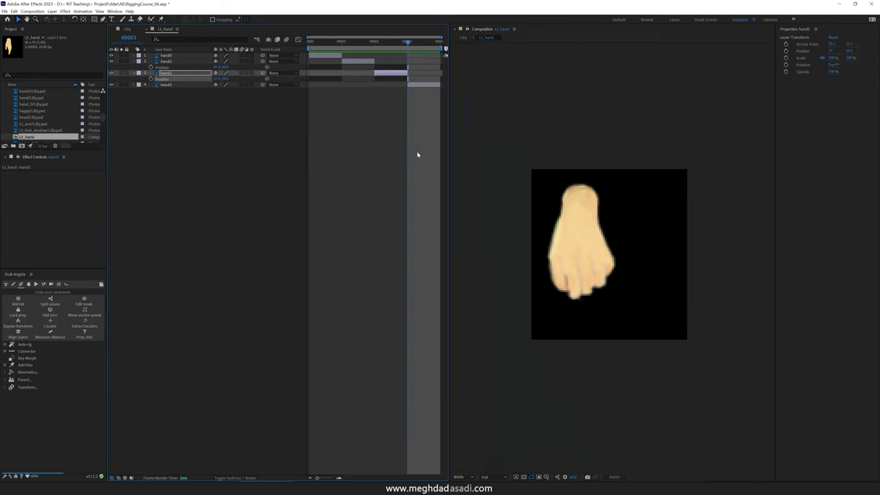
click(174, 85)
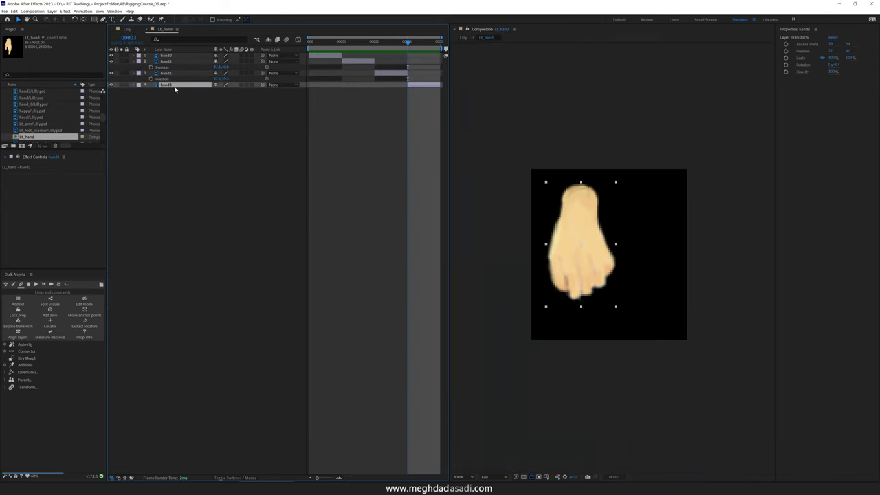
key(p)
click(128, 29)
Step: Delete all Time Remap keyframes of Lt_hand after the one on the first frame
scroll(550, 259, down, 1)
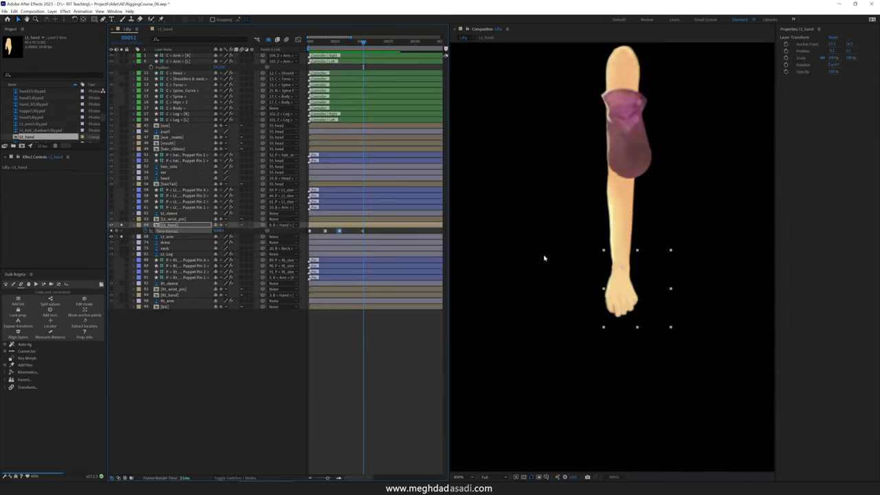
drag(544, 258, 572, 306)
drag(369, 237, 322, 230)
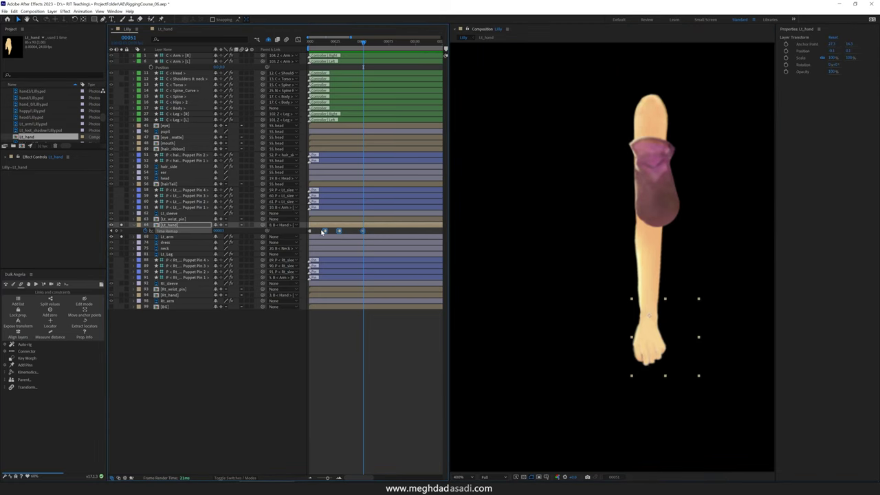
key(Delete)
Step: Return to the first frame, turn off solo for Lt_arm and Lt_hand, and collapse the keyframed property
drag(320, 43, 298, 40)
click(122, 237)
click(122, 225)
key(u)
Step: Solo the Rt_wrist_pin, Rt_hand and Rt_arm layers and open the Rt_hand precomp
click(167, 290)
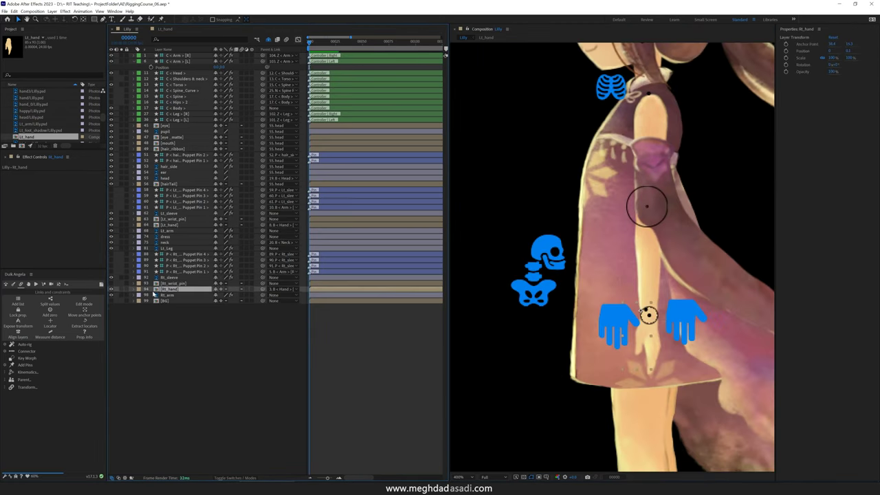
click(122, 289)
click(122, 295)
double_click(643, 309)
Step: Make all hand pose layers in Rt_hand visible and trim them to a single frame
click(165, 73)
drag(111, 68, 112, 55)
key(ctrl+a)
key(alt+])
Step: Sequence the four trimmed hand layers one after another with the Sequence Layers keyframe assistant
scroll(321, 89, up, 3)
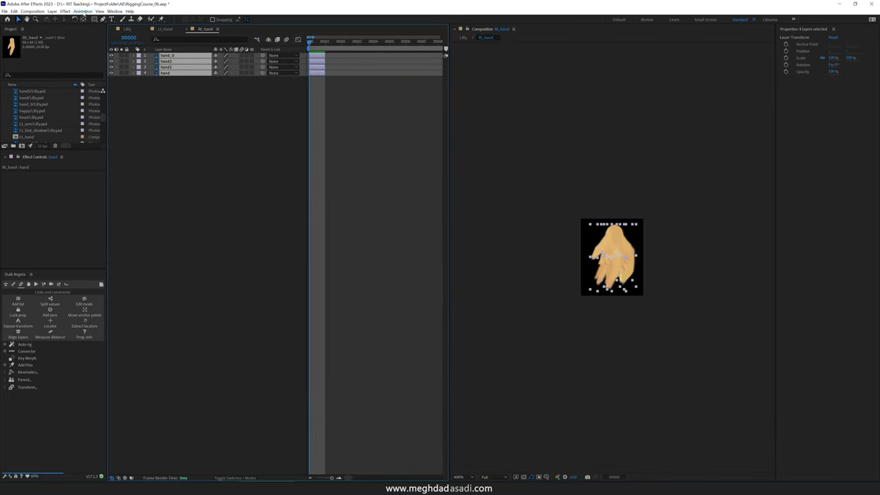
click(83, 11)
mouse_move(114, 78)
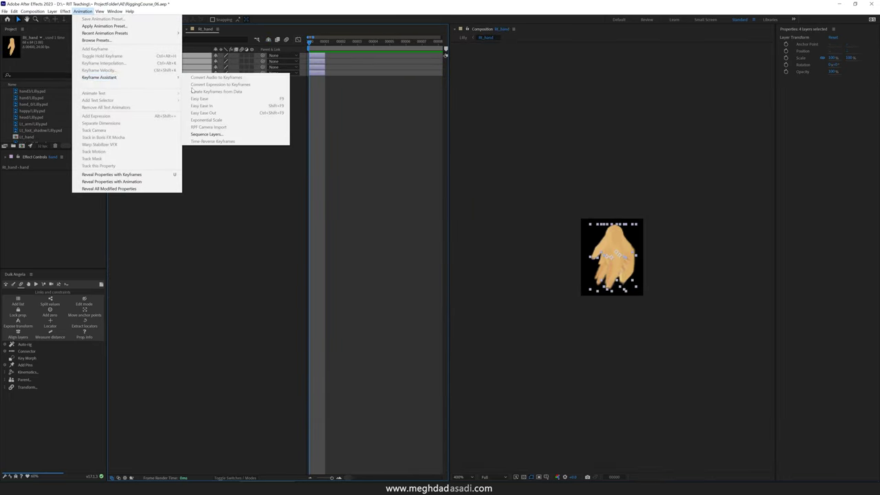
click(218, 134)
click(451, 263)
Step: End the Rt_hand work area at frame 3 and trim the composition to the work area
click(356, 42)
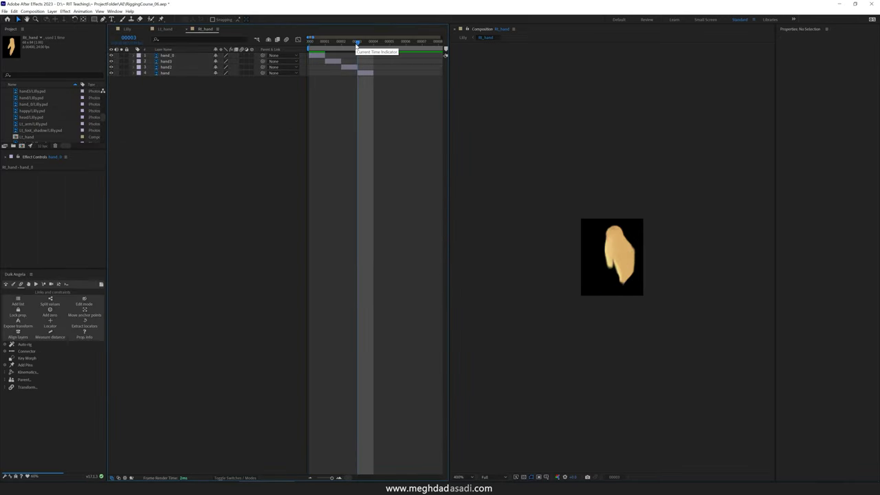
key(n)
right_click(355, 48)
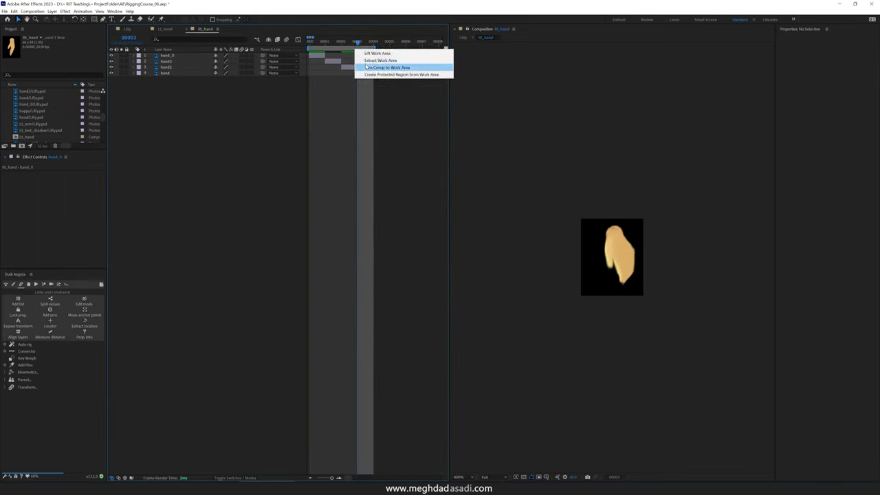
click(364, 67)
Step: Enable time remapping on the Rt_hand layer in Lilly and delete its end keyframe
click(137, 30)
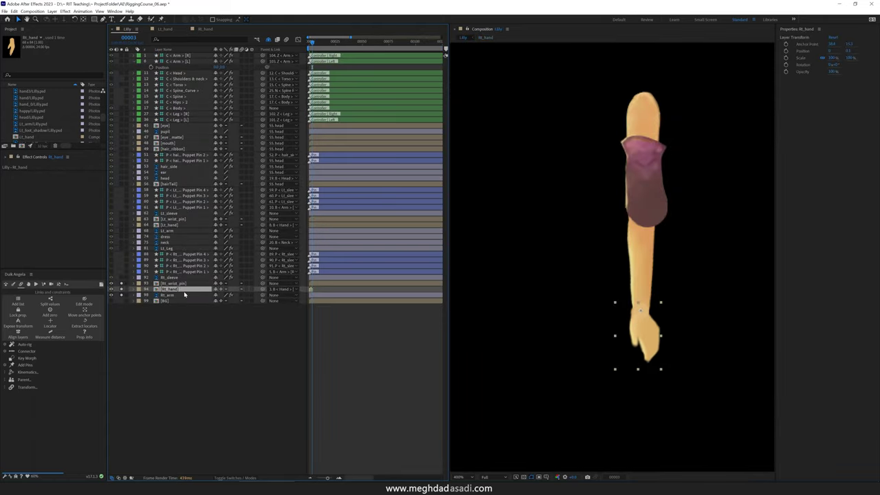
right_click(172, 290)
mouse_move(206, 136)
click(275, 139)
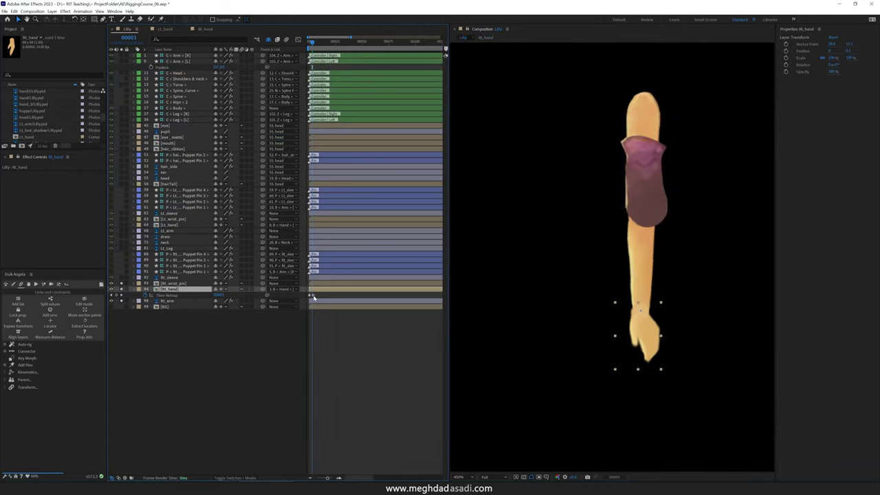
key(Delete)
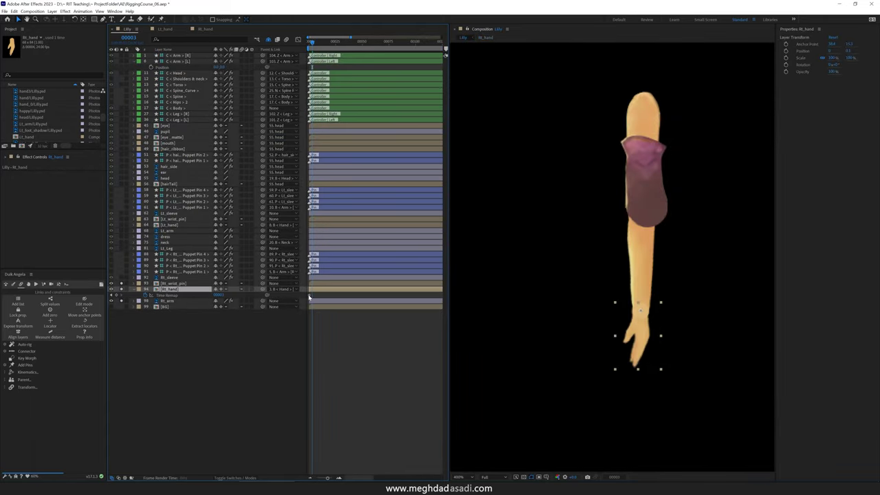
Step: Convert the remaining Time Remap keyframe of Rt_hand to a hold keyframe
click(309, 295)
right_click(308, 296)
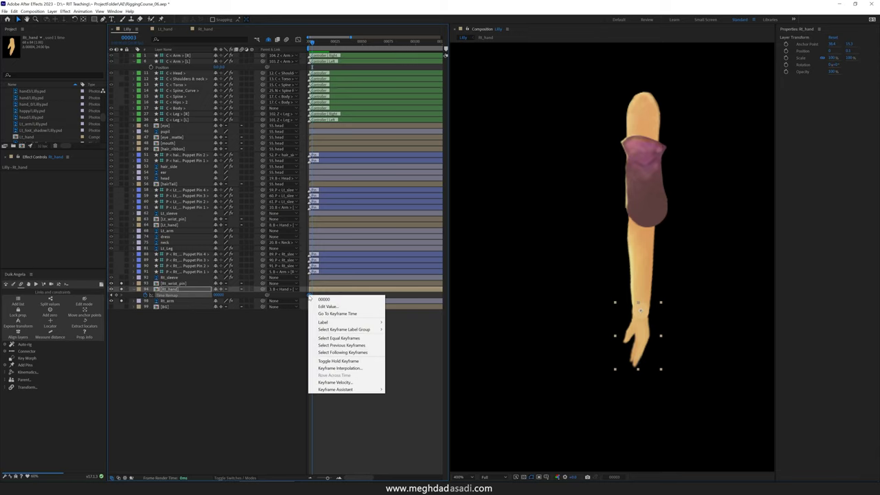
click(334, 361)
Step: Scrub the Rt_hand pose switches at the wrist back to frame 5 and turn off solo for Rt_wrist_pin
scroll(600, 333, up, 2)
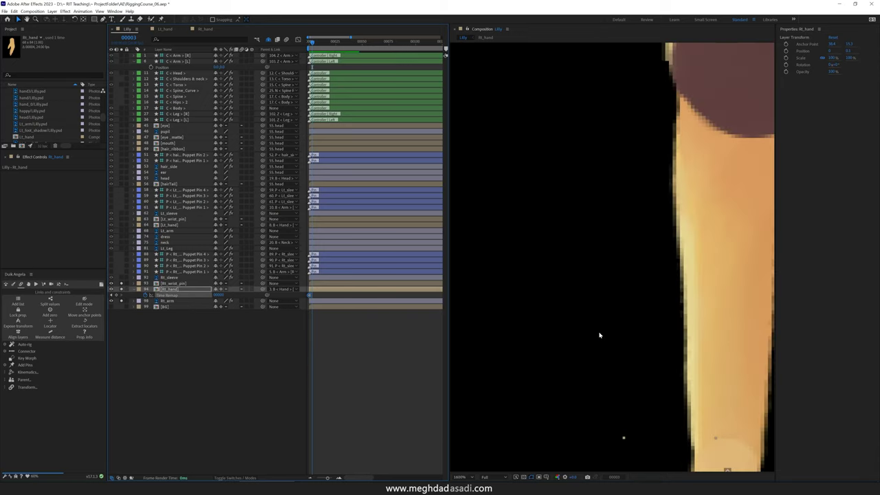
drag(599, 334, 540, 222)
drag(349, 43, 314, 43)
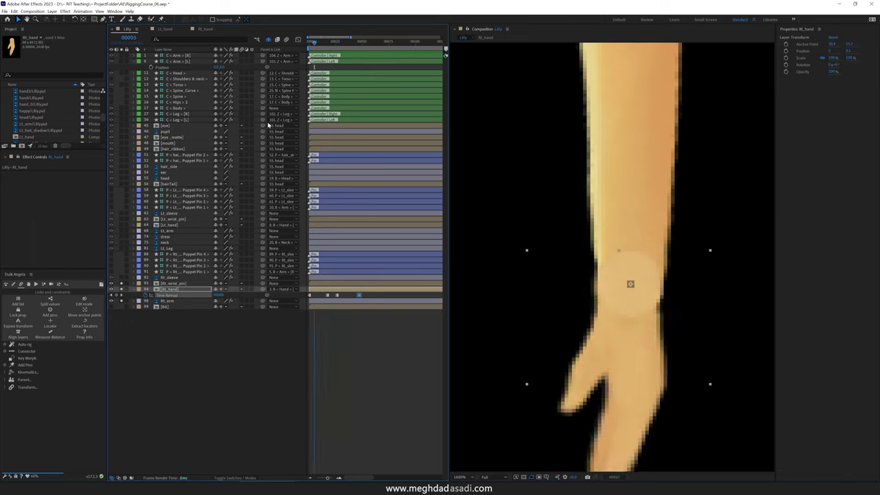
click(120, 286)
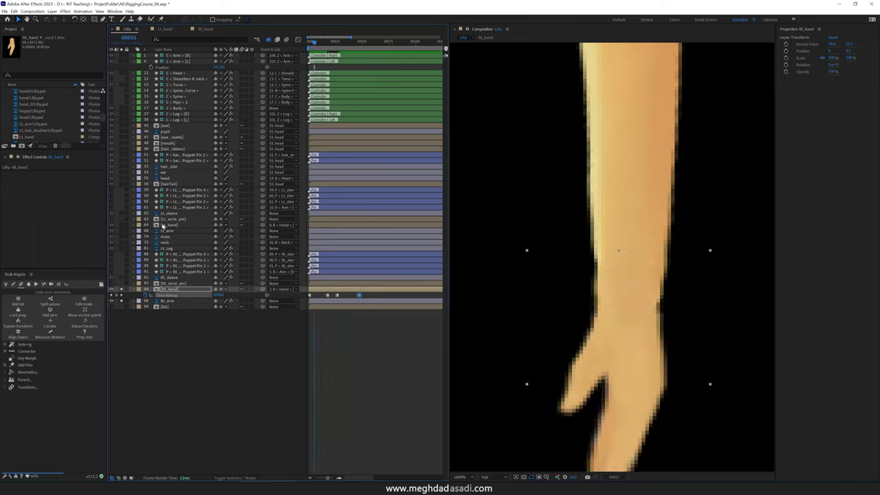
scroll(570, 312, down, 2)
scroll(570, 314, up, 1)
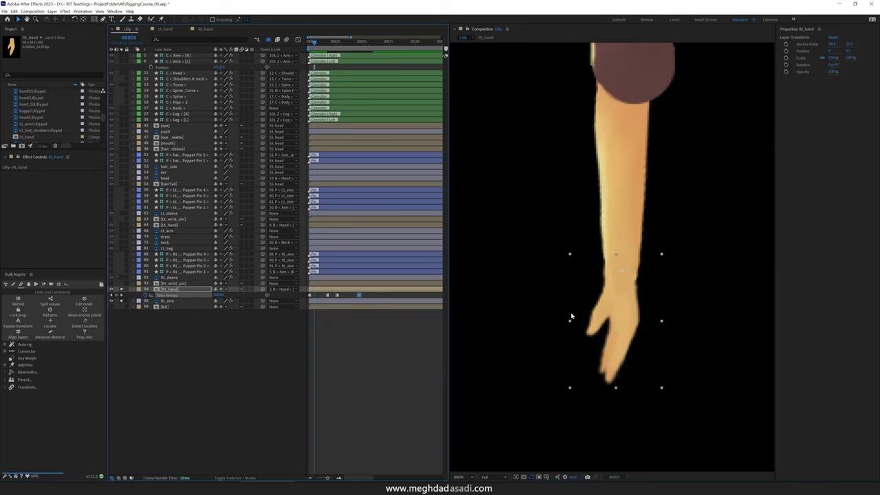
Step: Collapse the Rt_hand keyframes and turn off solo for the Rt_hand and Rt_arm layers
key(u)
drag(121, 296, 121, 289)
click(214, 102)
Step: Bring the character's face into view and open the mouth precomp
drag(566, 228, 581, 267)
scroll(581, 267, down, 1)
drag(525, 144, 560, 316)
double_click(169, 138)
scroll(540, 255, up, 3)
drag(588, 165, 558, 275)
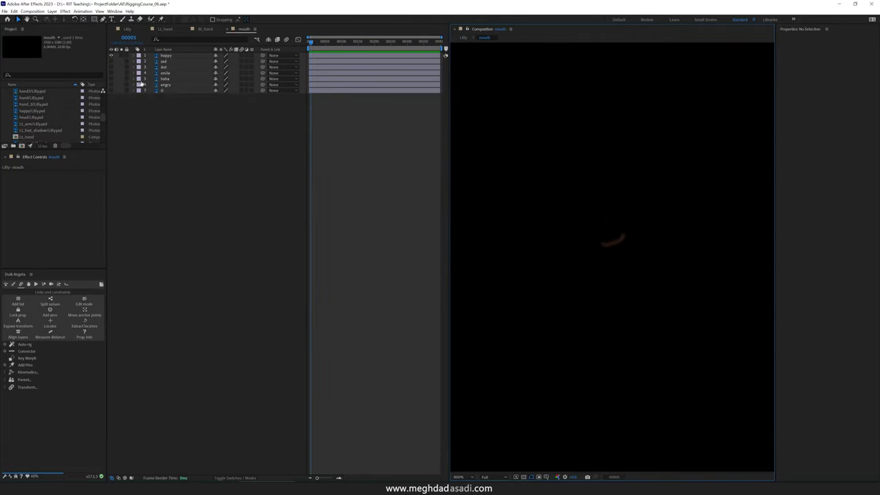
Step: Make all seven mouth shape layers visible and select them on the first frame
drag(111, 61, 112, 91)
click(163, 91)
shift+click(167, 56)
key(Home)
Step: Draw a region of interest tightly around the mouth shapes and crop the composition to it
click(539, 477)
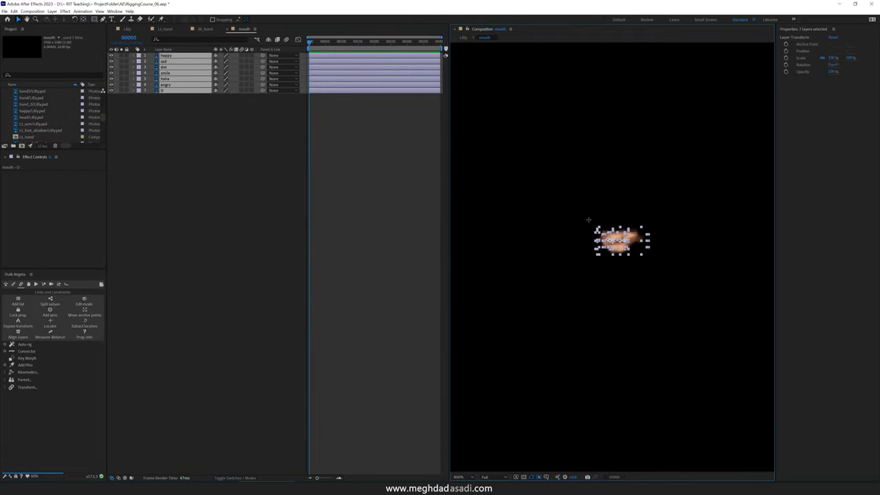
drag(583, 211, 660, 273)
click(33, 11)
click(55, 52)
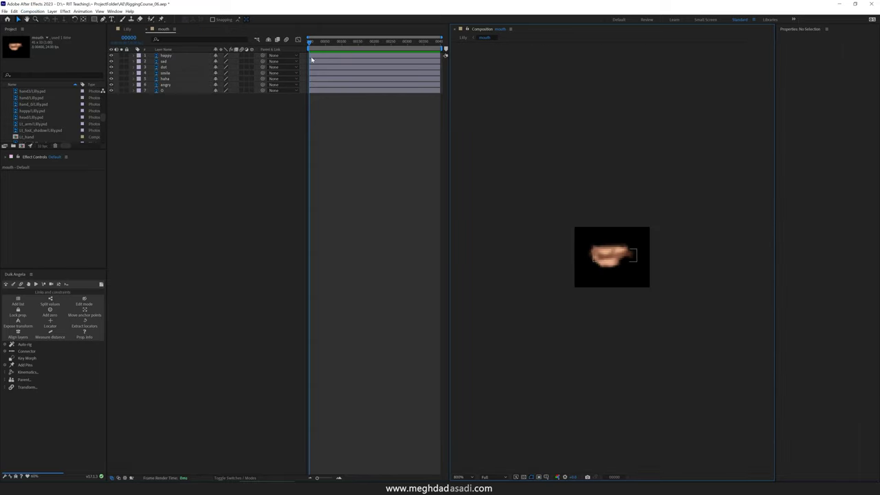
Step: Sequence the selected one-frame mouth layers one after another, from happy to O
click(82, 11)
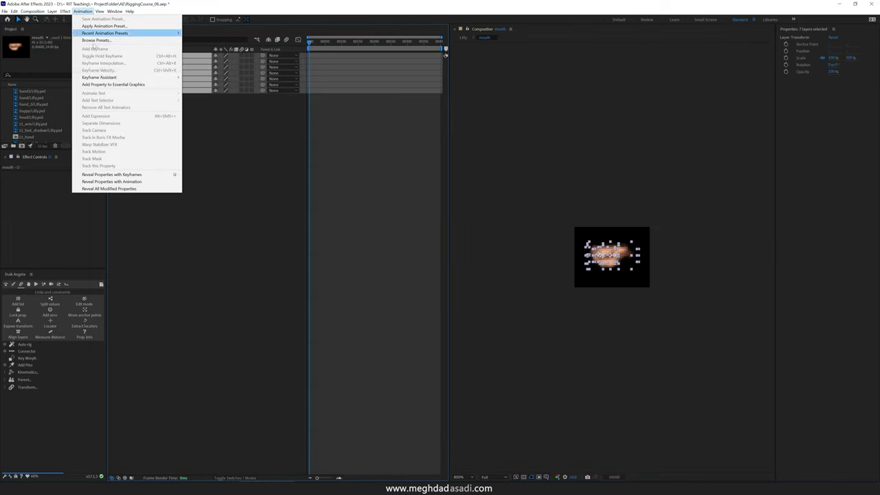
mouse_move(103, 77)
click(206, 136)
click(444, 262)
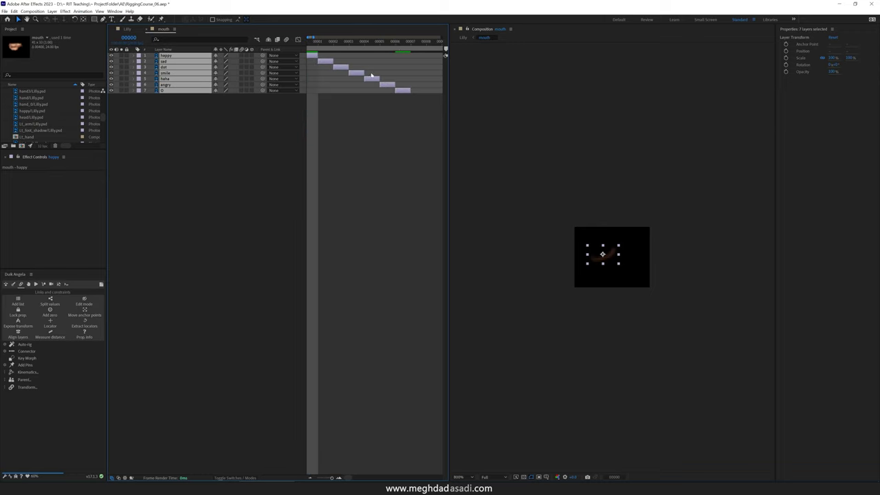
Step: End the mouth composition's work area at the O layer and trim the composition to the work area
click(394, 42)
right_click(385, 52)
click(406, 71)
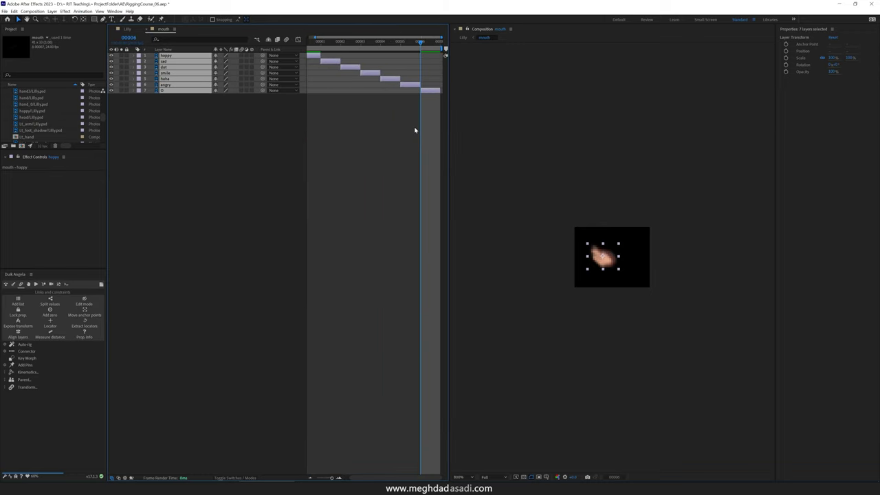
Step: In the Lilly composition, position the cropped mouth on the face, previewing its shapes and ending on the first frame
click(128, 30)
drag(726, 383, 596, 205)
click(311, 43)
drag(311, 44, 314, 35)
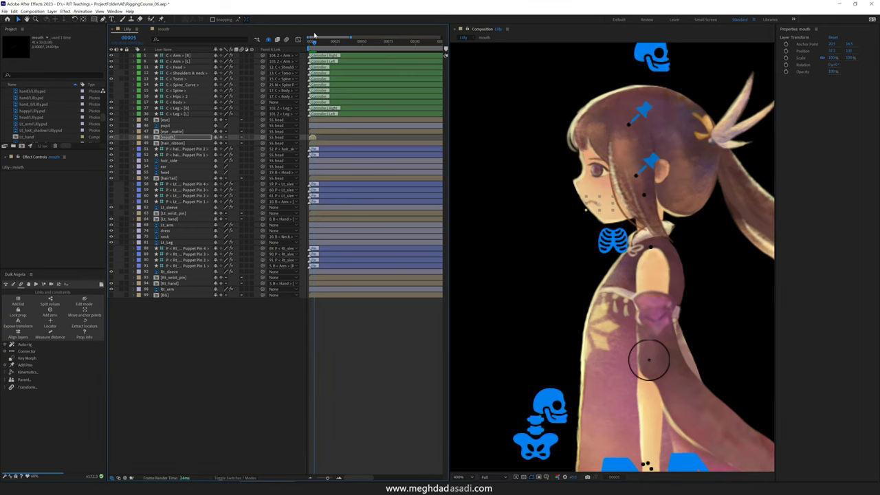
scroll(574, 199, up, 1)
drag(614, 204, 617, 208)
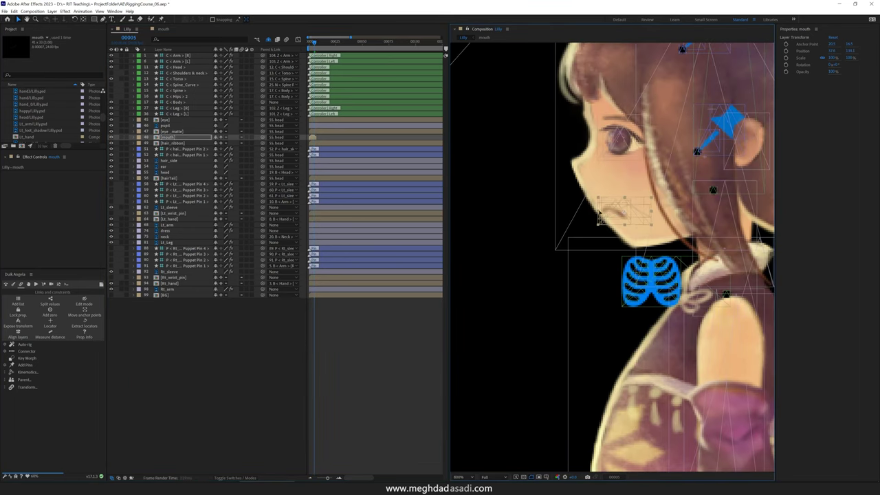
scroll(313, 136, up, 2)
scroll(313, 136, up, 2)
drag(321, 43, 289, 46)
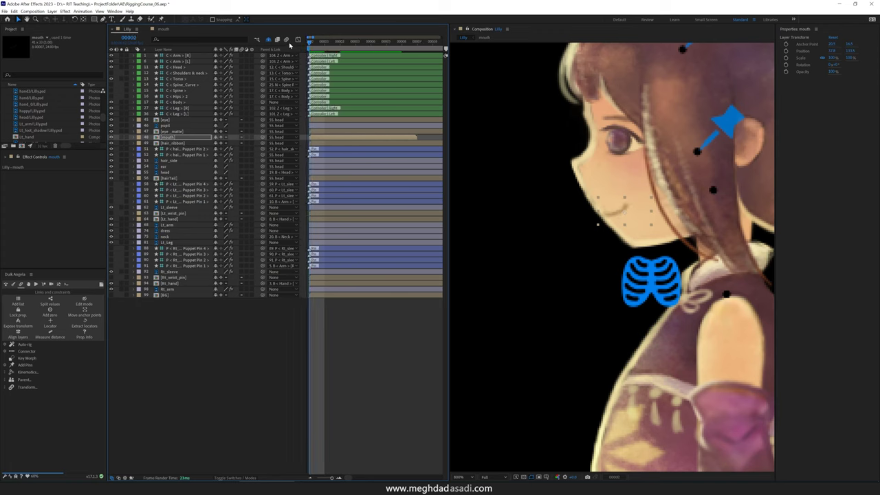
Step: Enable time remapping on the mouth layer, delete the end keyframe and make the first one a hold keyframe
right_click(165, 139)
mouse_move(184, 173)
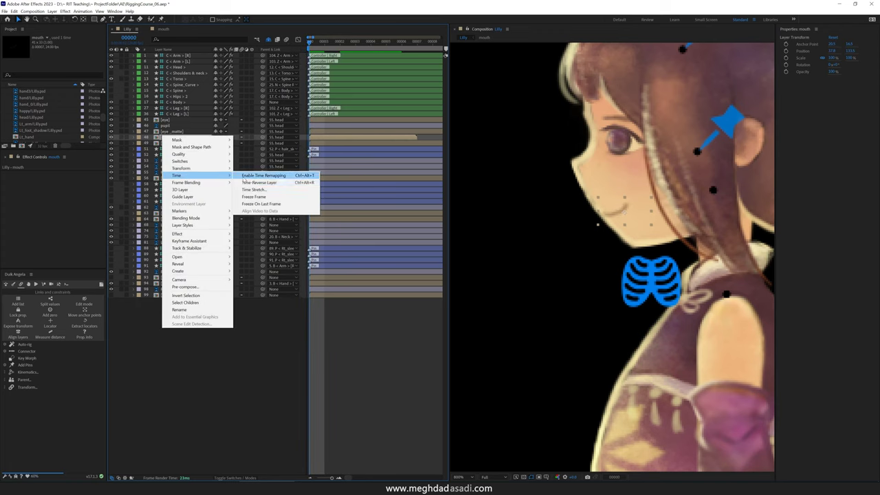
click(249, 173)
click(333, 144)
key(Delete)
right_click(308, 143)
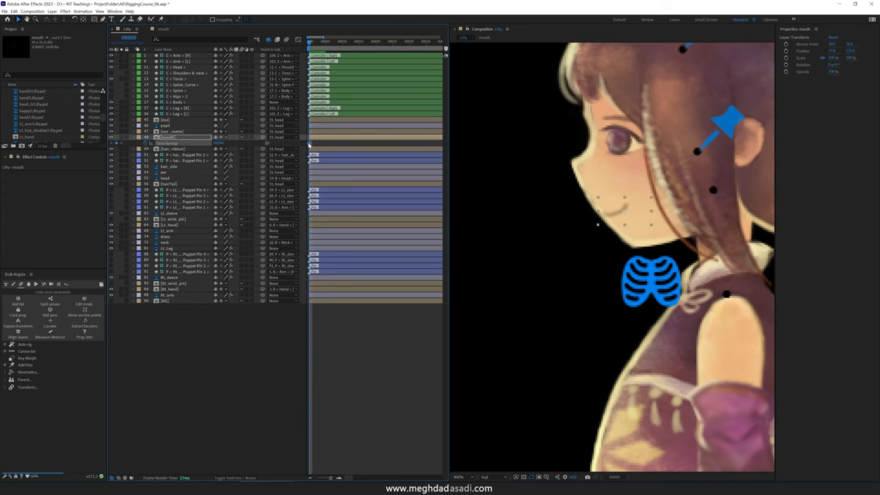
click(329, 210)
click(133, 137)
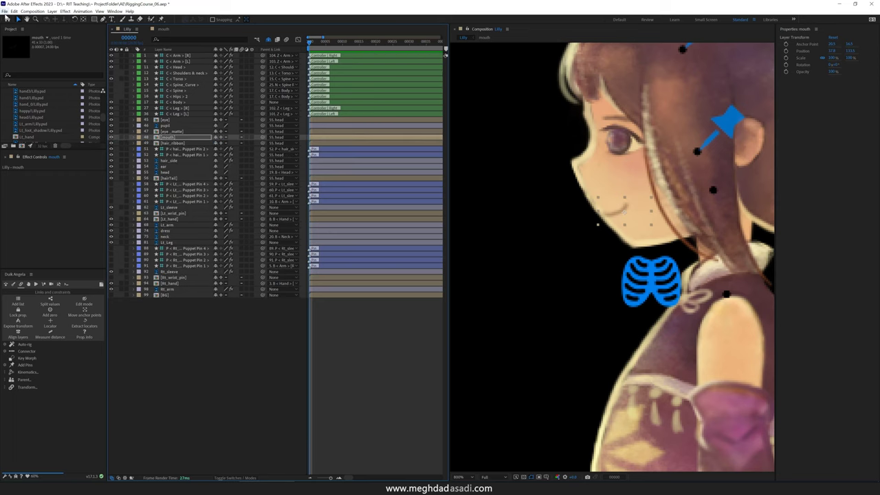
Step: Save the project as a new version named RiggingCourse_07.aep
click(5, 12)
mouse_move(27, 76)
click(127, 76)
key(Return)
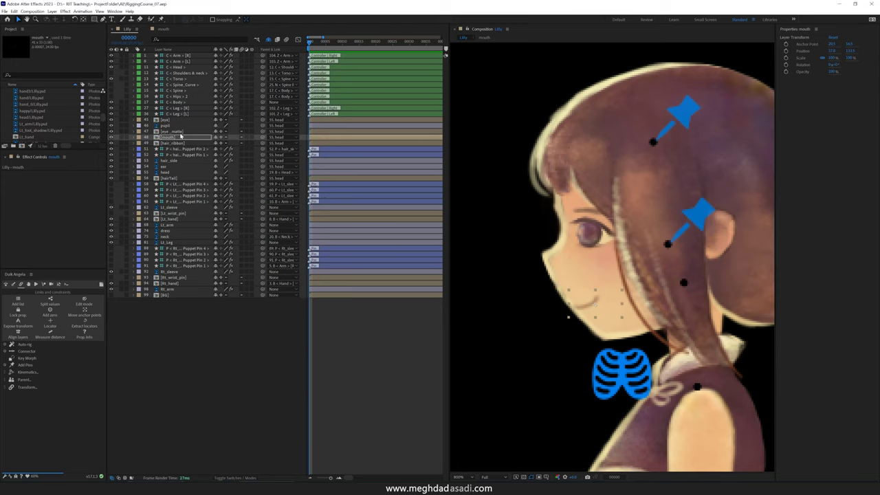
Step: Open the eye precomp and make all four eye shape layers visible
click(180, 133)
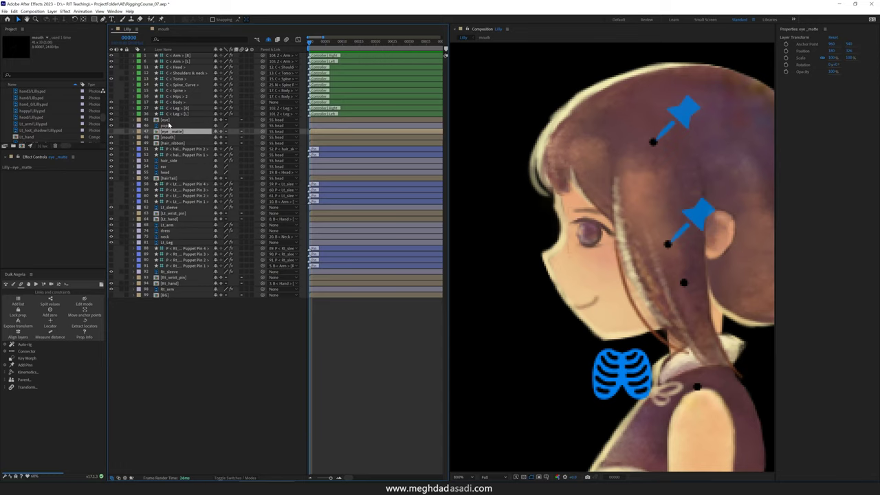
double_click(165, 122)
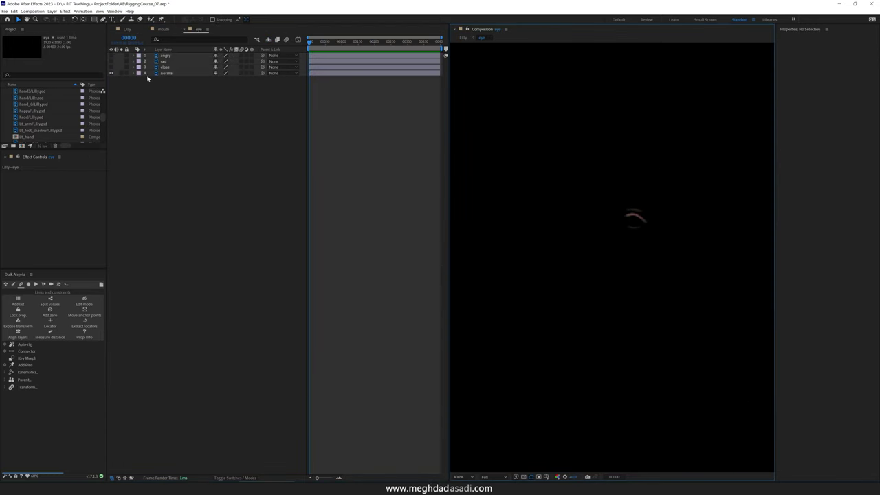
drag(112, 72, 114, 59)
Step: Draw a region of interest tightly around the eye shapes and crop the composition to it
drag(610, 196, 658, 245)
click(32, 11)
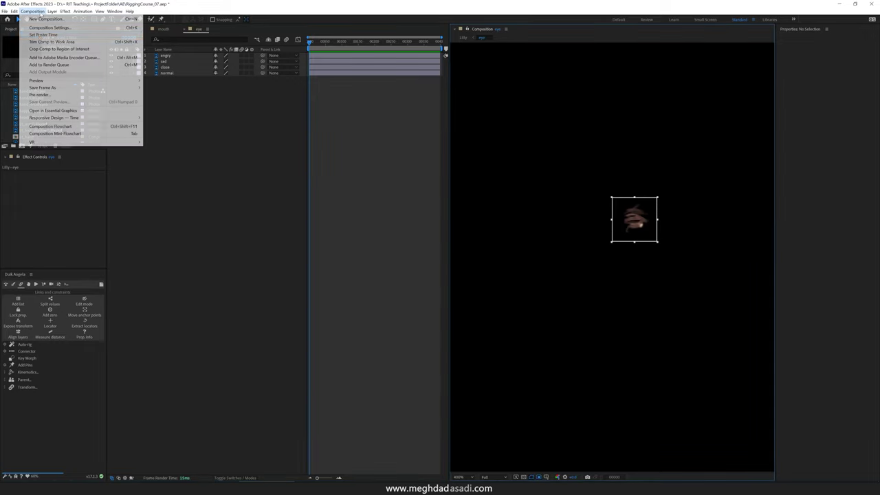
click(69, 49)
Step: Trim the four eye layers to one frame and sequence them one after another, from normal to angry
key(ctrl+a)
key(alt+])
key(;)
click(168, 73)
shift+click(166, 55)
click(82, 11)
mouse_move(136, 78)
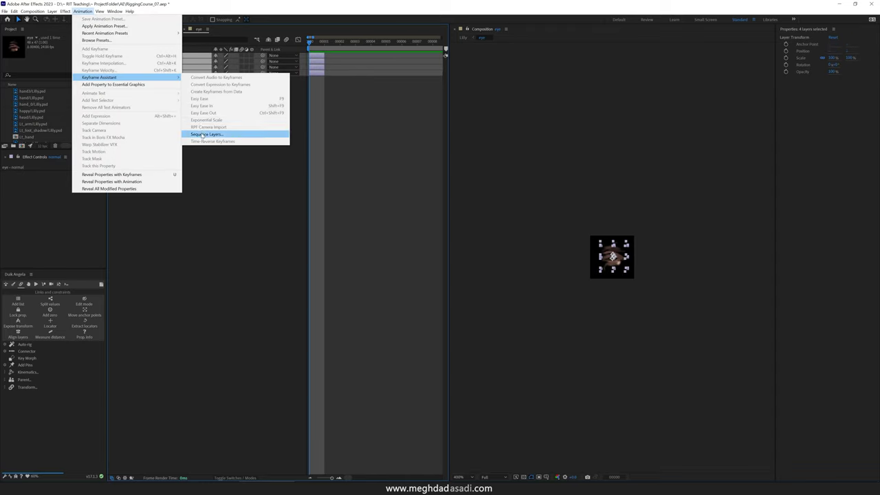
click(206, 134)
key(Return)
Step: End the eye composition's work area at the angry layer and trim the composition to the work area
click(333, 61)
click(356, 42)
key(n)
right_click(343, 48)
click(352, 68)
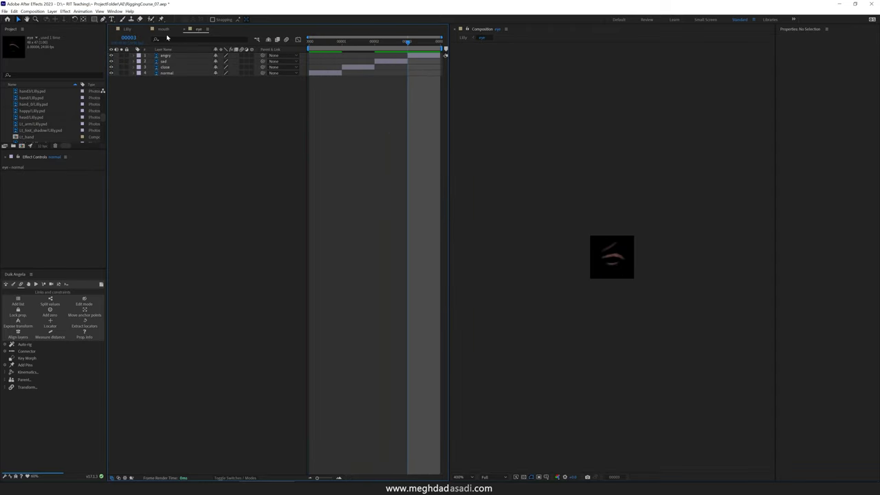
Step: Return to the Lilly composition and place the cropped eye layer over the character's eye
click(127, 30)
scroll(596, 277, down, 2)
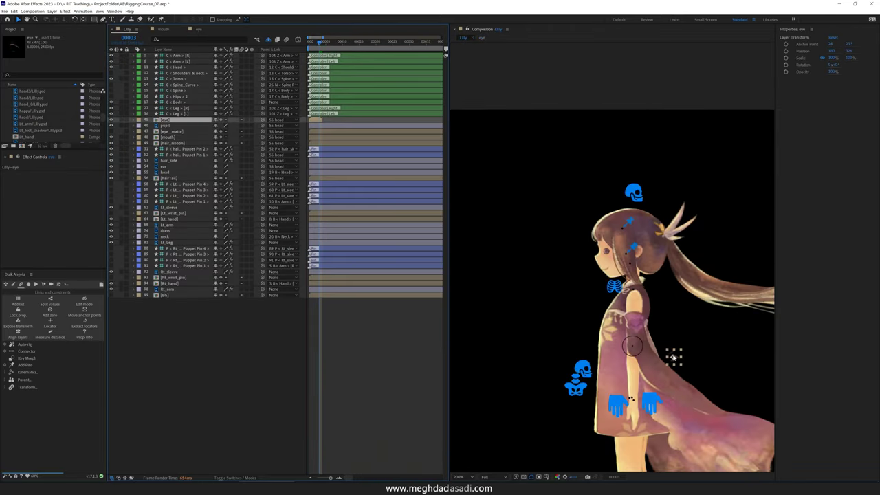
scroll(597, 264, up, 3)
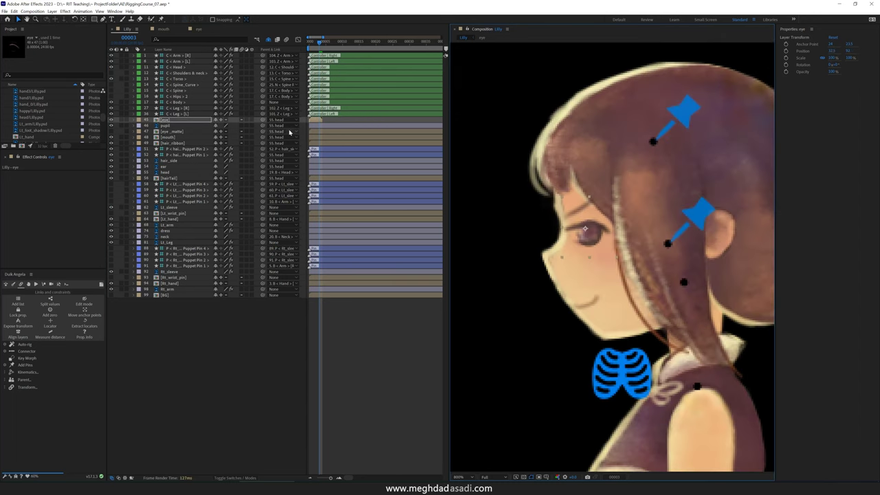
Step: Enable time remapping on the eye layer, keeping only its first keyframe as a hold keyframe
right_click(163, 120)
mouse_move(199, 160)
click(263, 159)
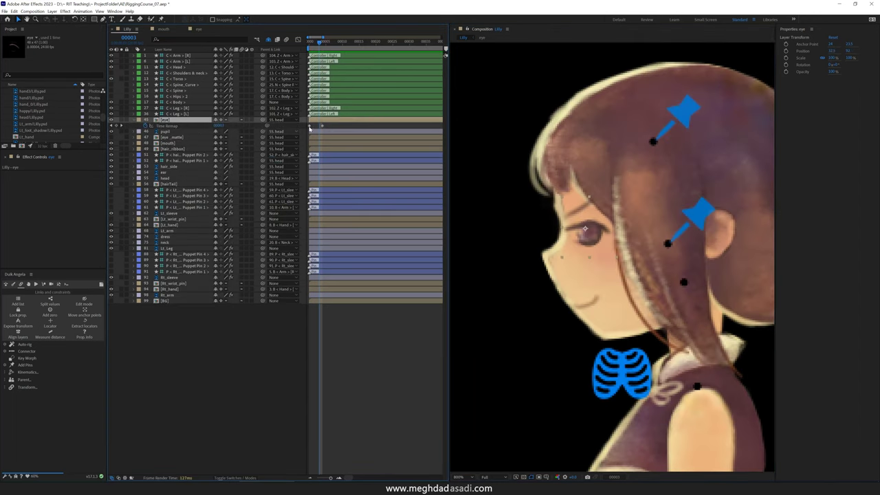
right_click(310, 125)
click(342, 176)
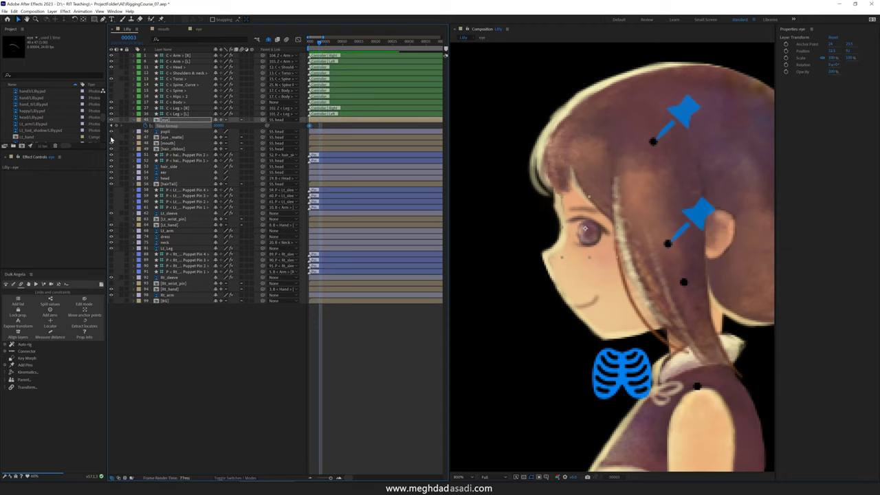
Step: Make the eye_matte layer visible and nudge the eye layer slightly to line up with the pupil
click(112, 137)
drag(580, 221, 584, 219)
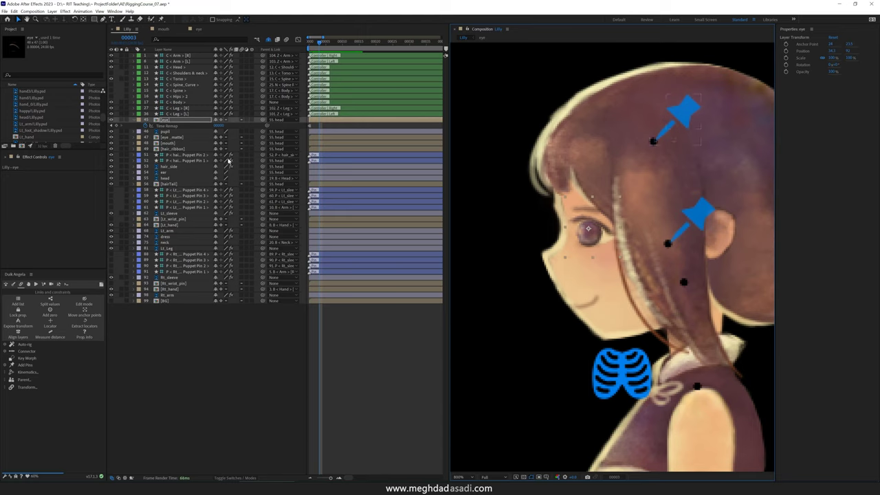
Step: Try the eye's time remap values 1, 2 and 3 at frame 3, and delete the test keyframe
click(220, 125)
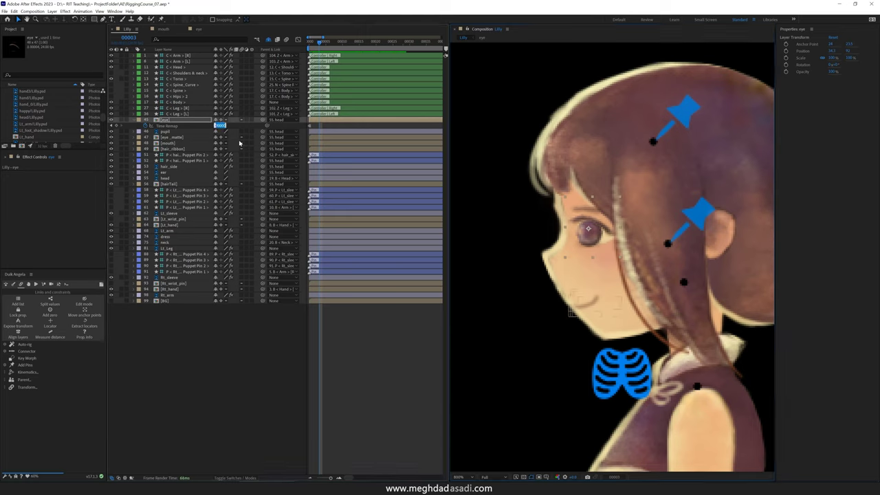
text(1)
key(Return)
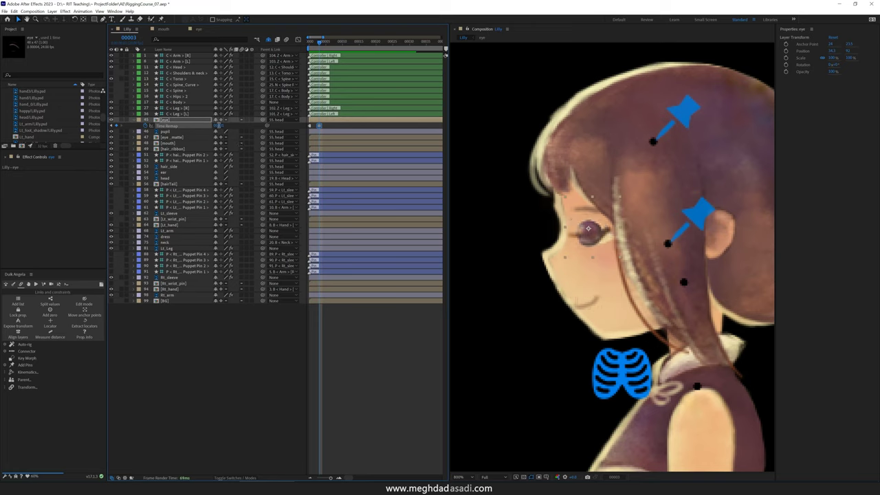
click(219, 125)
text(2)
key(Return)
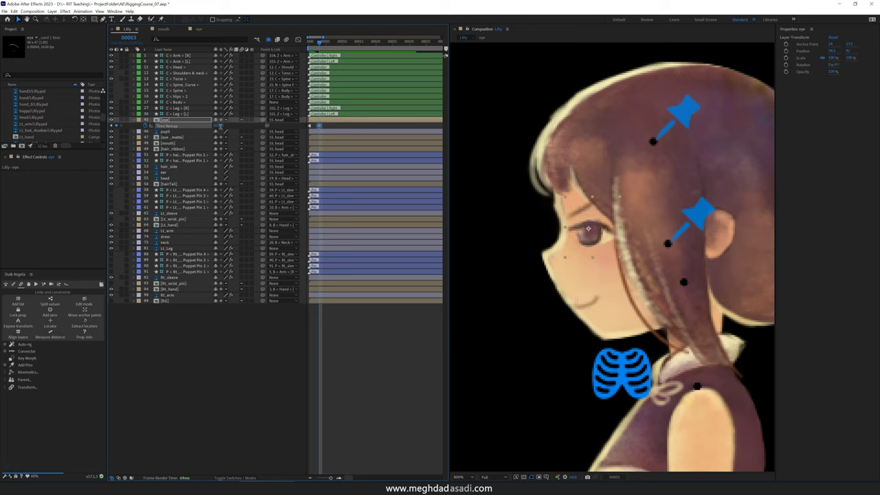
click(220, 126)
click(327, 129)
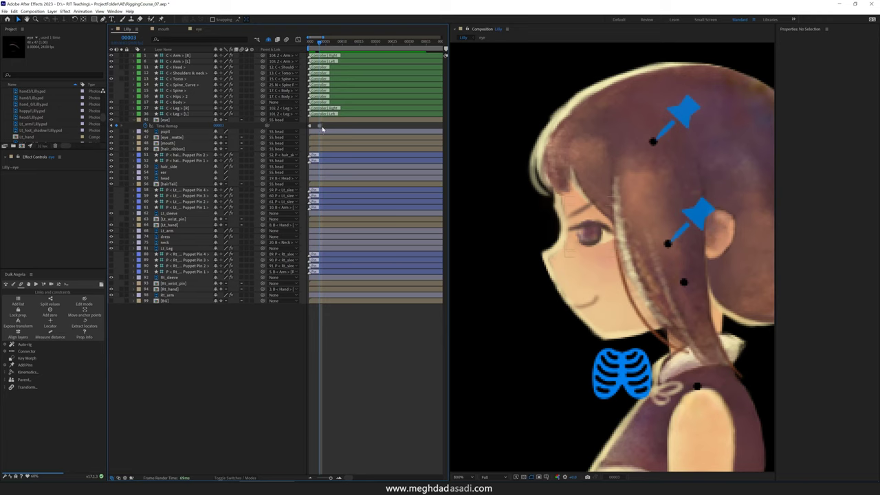
click(320, 127)
key(Delete)
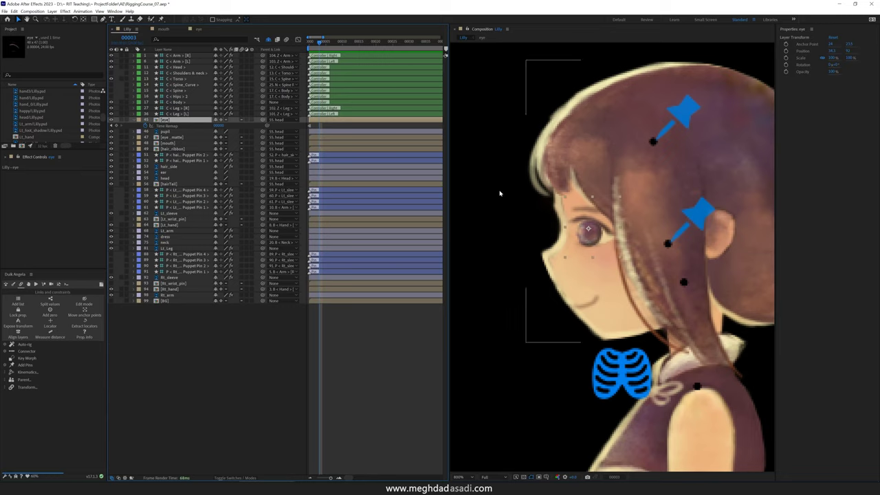
Step: Set the eye layer's time remap to 2 at frame 3 to switch to the sad eye
click(220, 125)
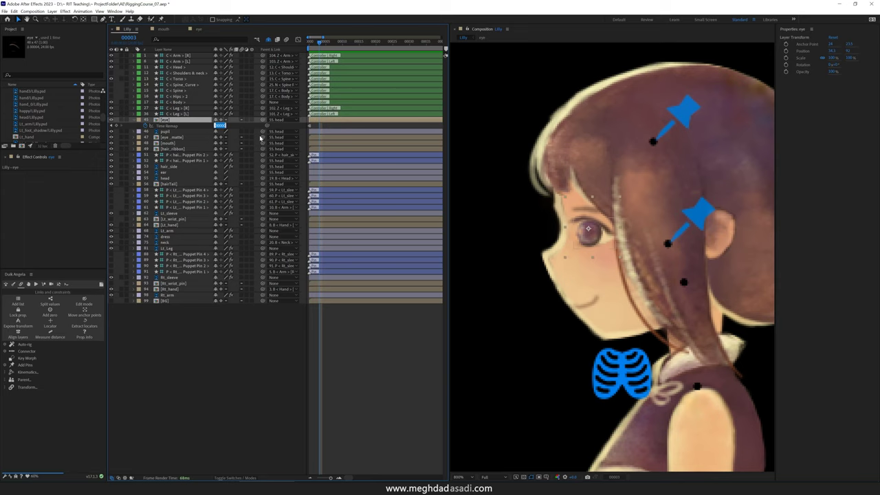
text(2)
key(Return)
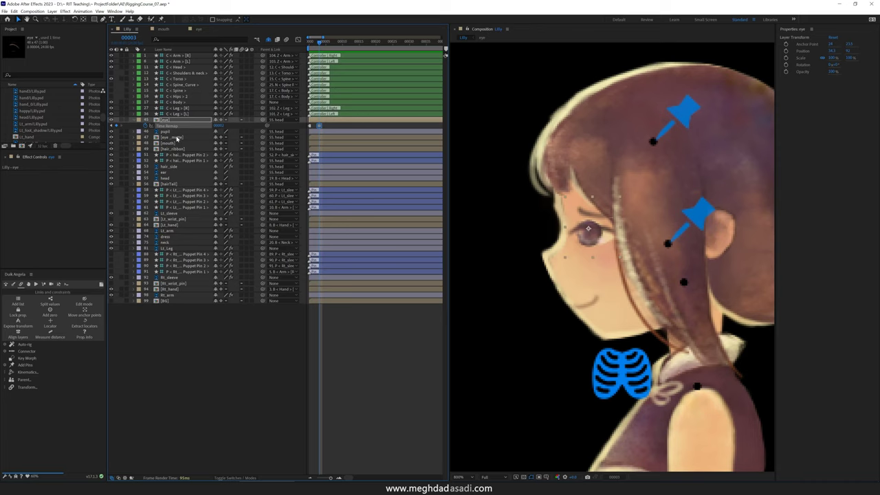
Step: In the eye_matte precomp, make all three layers visible and crop the composition to a tight region of interest around them
double_click(175, 137)
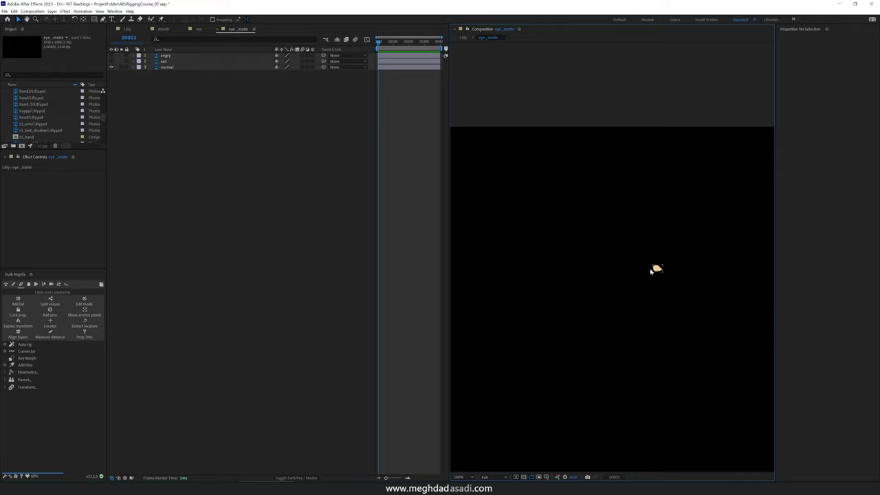
drag(111, 62, 110, 56)
click(539, 476)
scroll(636, 279, up, 1)
mouse_move(650, 279)
mouse_down()
mouse_move(508, 256)
mouse_move(547, 247)
mouse_move(575, 275)
mouse_up()
click(33, 11)
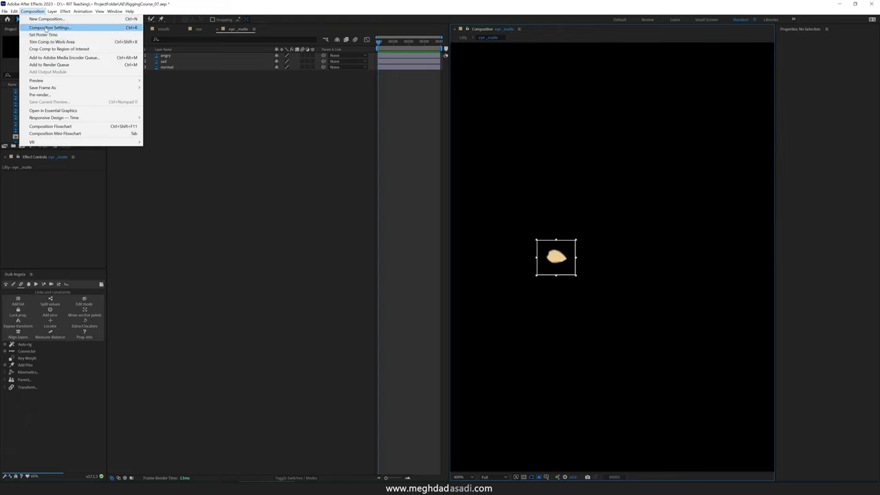
click(60, 48)
click(383, 181)
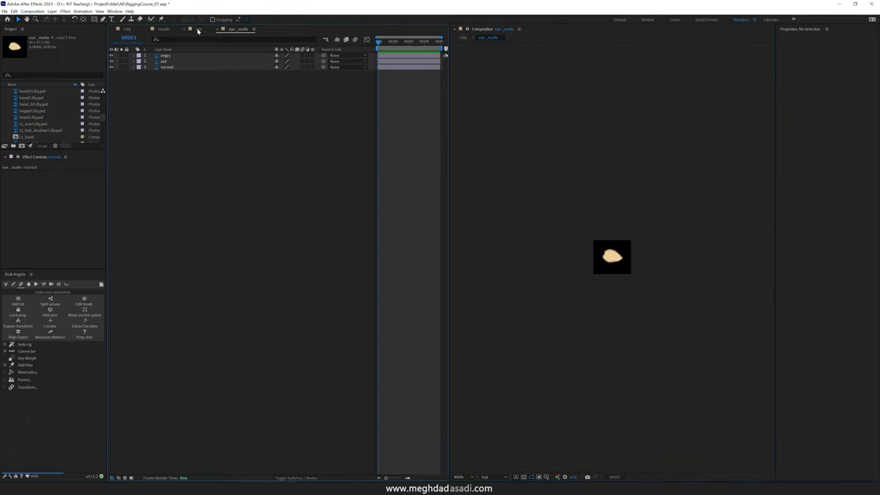
Step: Compare the layer names and order of the eye precomp with those of the eye_matte precomp
click(170, 68)
click(199, 28)
click(171, 72)
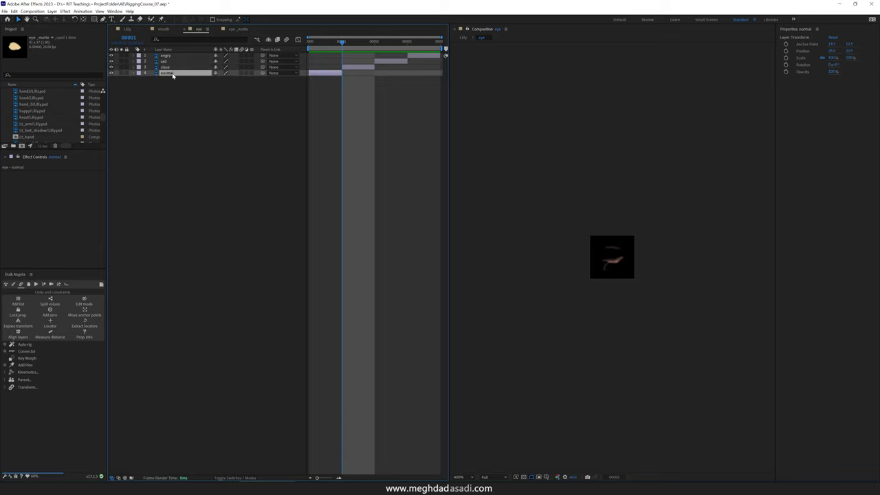
click(168, 66)
click(164, 61)
click(165, 55)
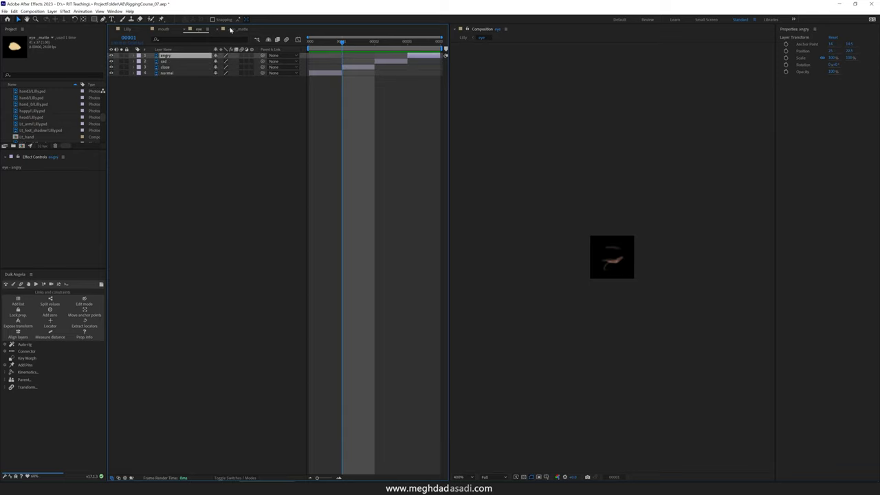
click(238, 29)
click(165, 67)
click(165, 61)
click(165, 56)
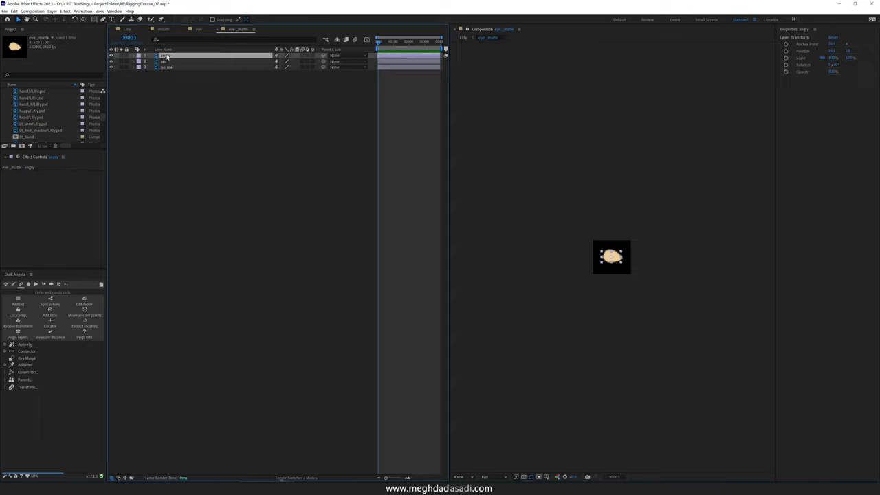
click(198, 29)
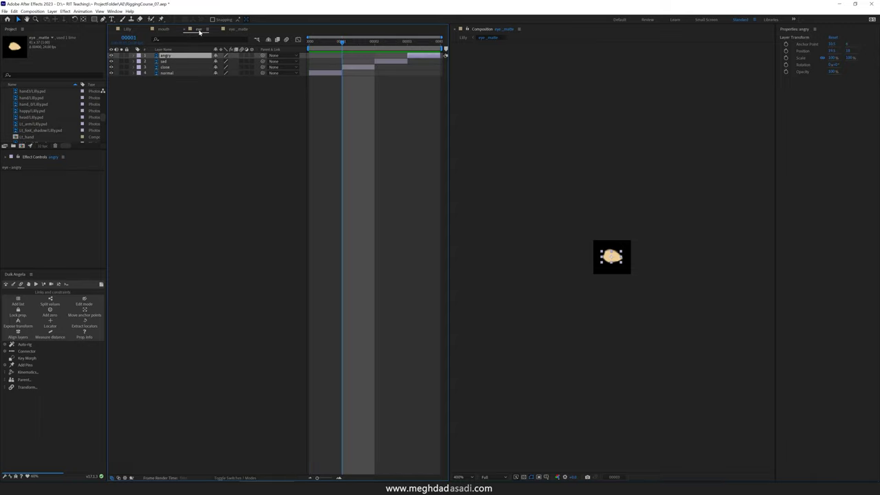
click(167, 73)
click(166, 62)
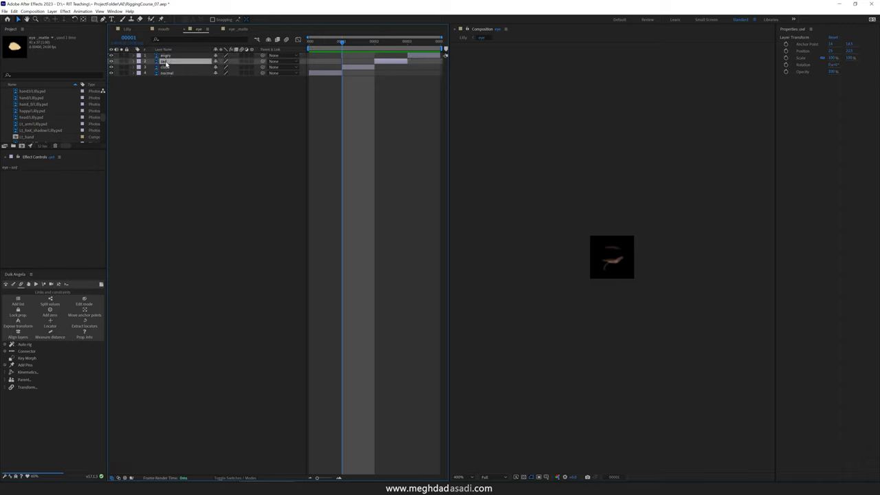
click(166, 56)
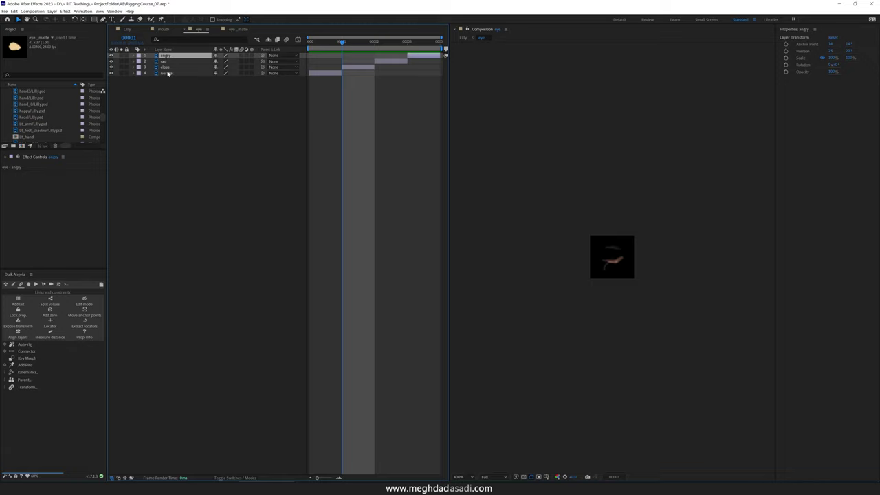
click(238, 29)
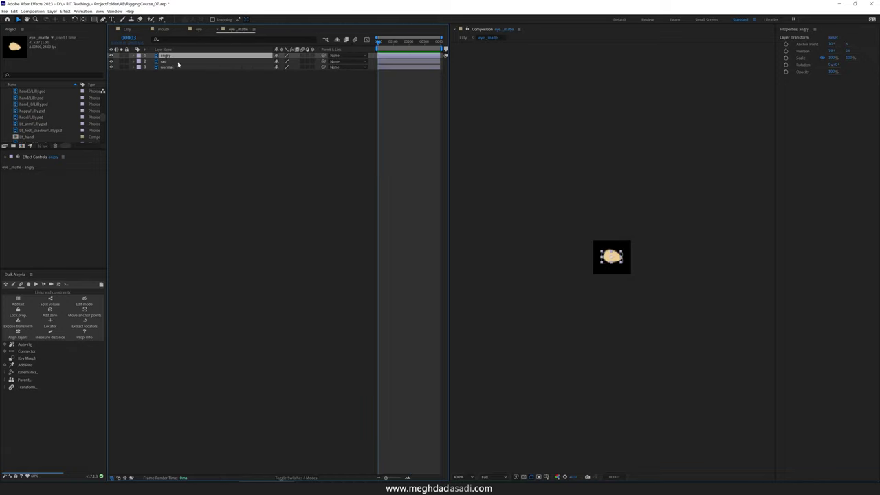
Step: In the eye precomp, move the close shape to the top as the final frame, with sad on frame 1 and angry on frame 2
click(198, 28)
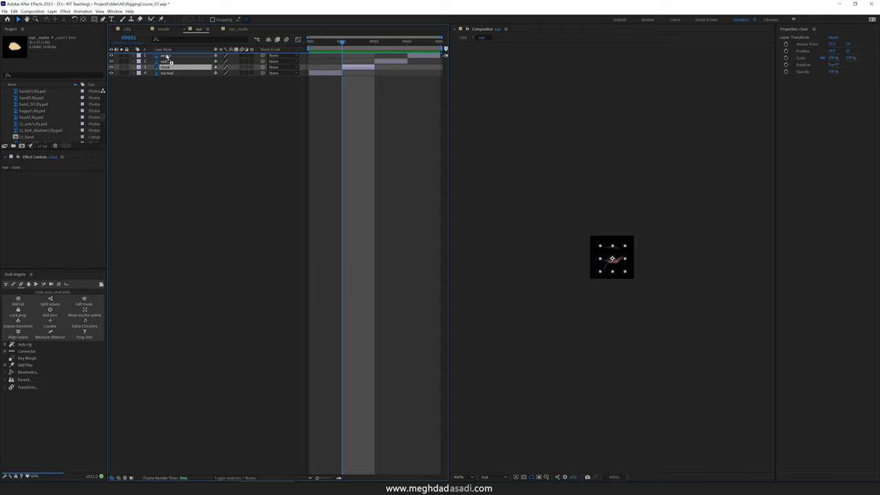
drag(356, 56, 385, 64)
click(397, 66)
shift+click(418, 62)
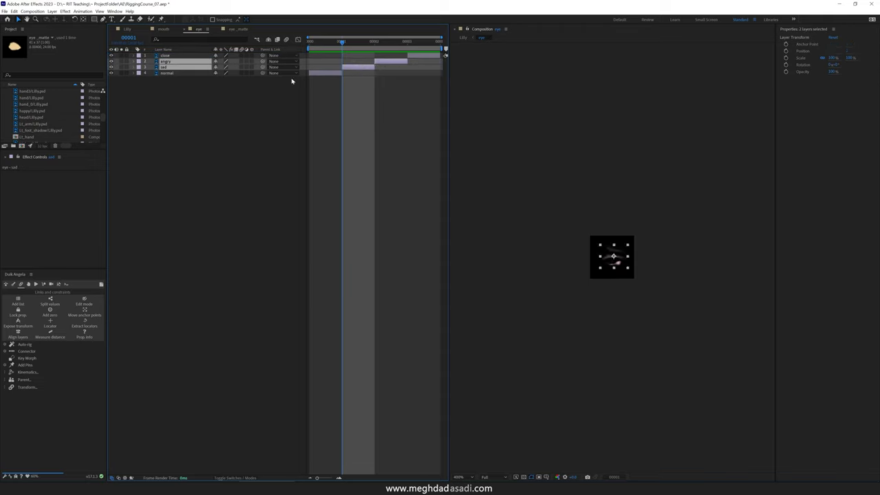
click(291, 82)
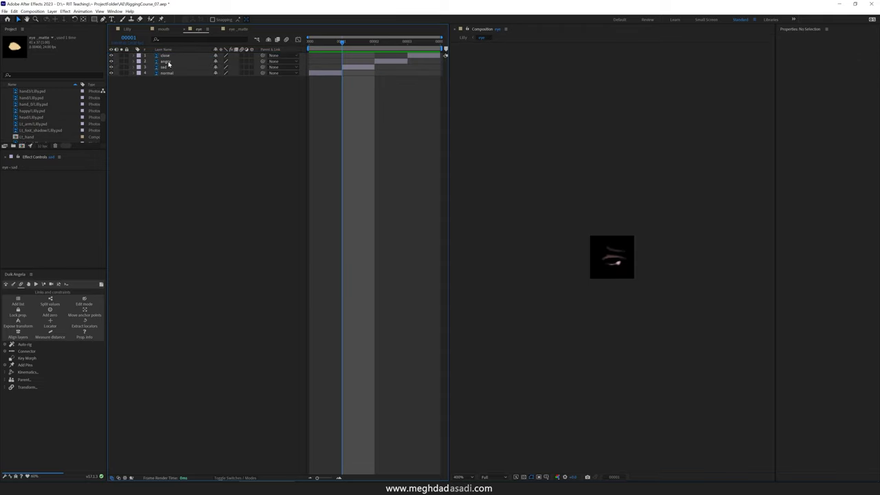
Step: In the eye_matte precomp, trim the normal, sad and angry layers to one frame, sequence them and trim the comp to the work area
click(234, 30)
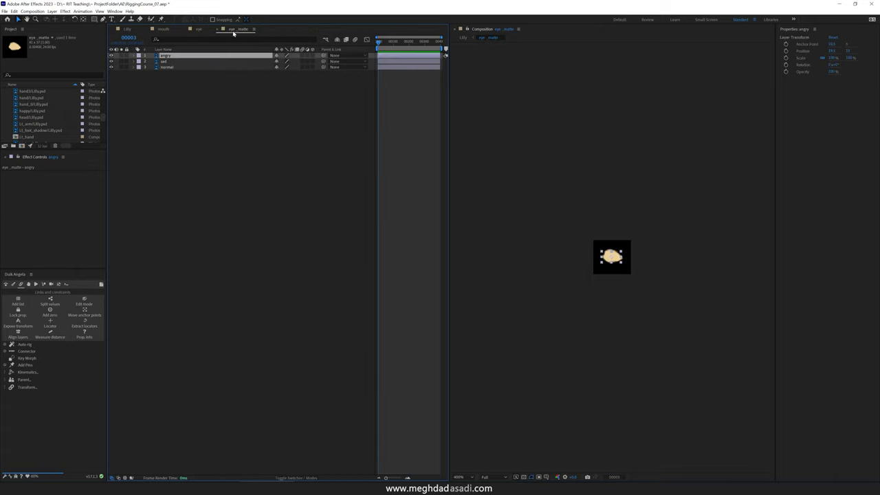
click(175, 67)
shift+click(181, 57)
key(alt+])
click(83, 12)
mouse_move(160, 80)
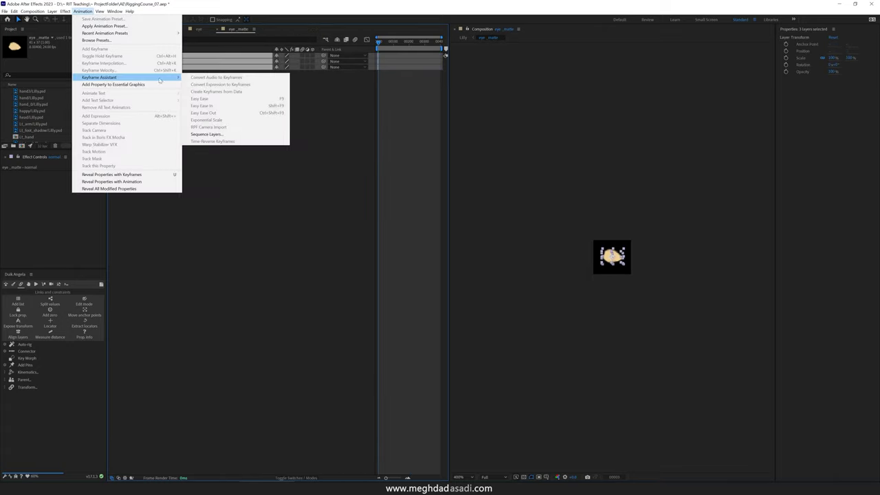
click(206, 134)
click(452, 261)
right_click(386, 50)
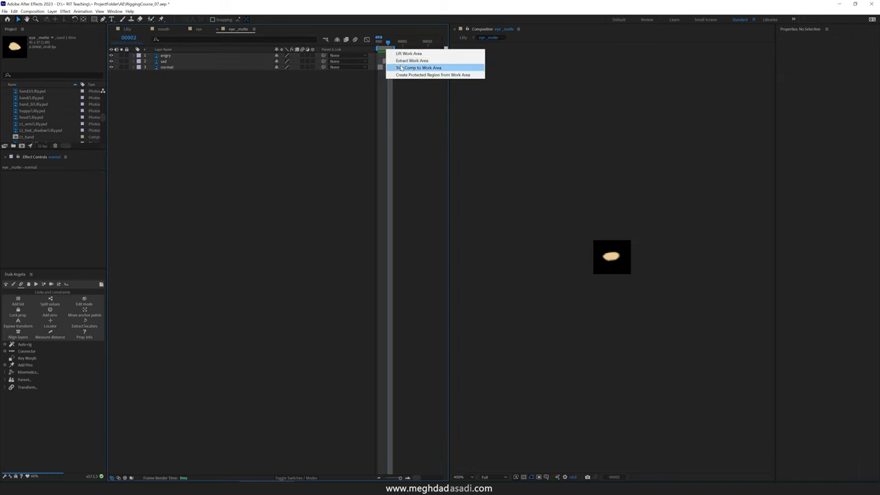
click(398, 68)
Step: Enable time remapping on the eye_matte layer in the Lilly composition
click(132, 31)
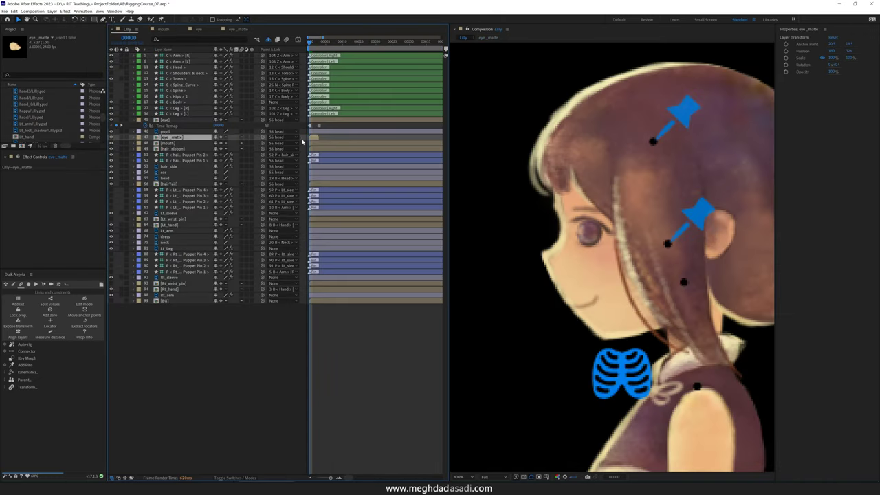
right_click(182, 138)
mouse_move(227, 173)
click(294, 180)
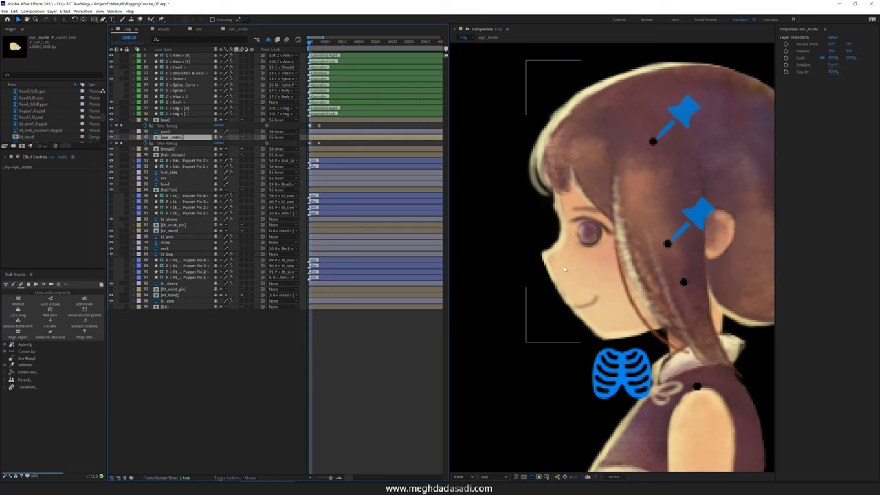
Step: Move the eye_matte layer onto the face so its shape fits inside the eye outline
scroll(653, 367, down, 4)
scroll(653, 367, up, 1)
drag(733, 456, 600, 246)
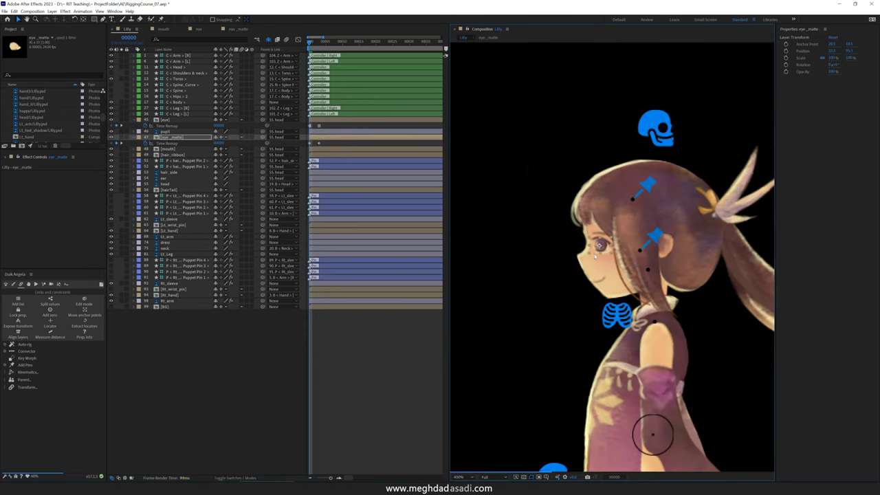
scroll(599, 247, up, 1)
scroll(577, 218, up, 1)
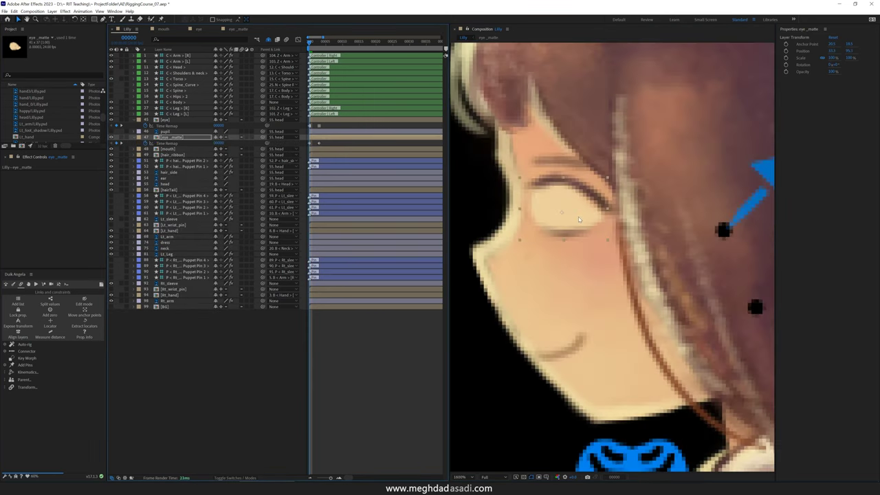
drag(578, 219, 581, 219)
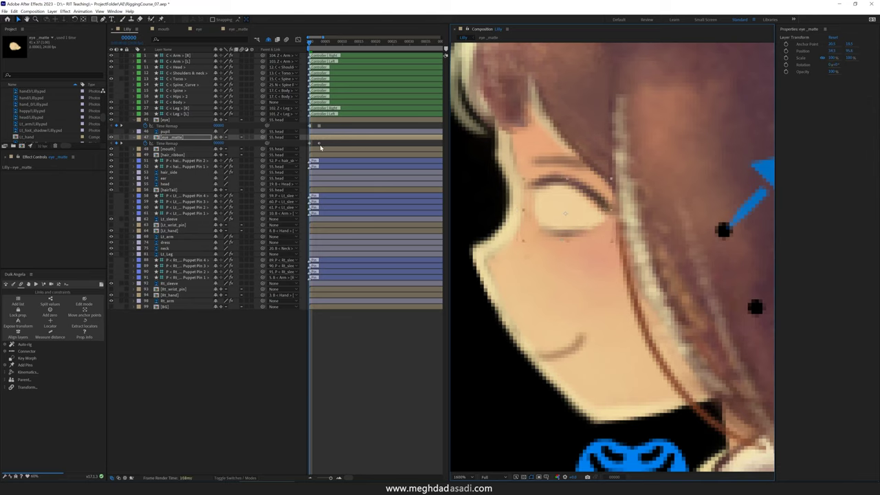
Step: Make eye_matte's time remap keyframes hold, and set the remap of both eye and eye_matte to 1 at frame 3 and 2 at frame 5
right_click(309, 144)
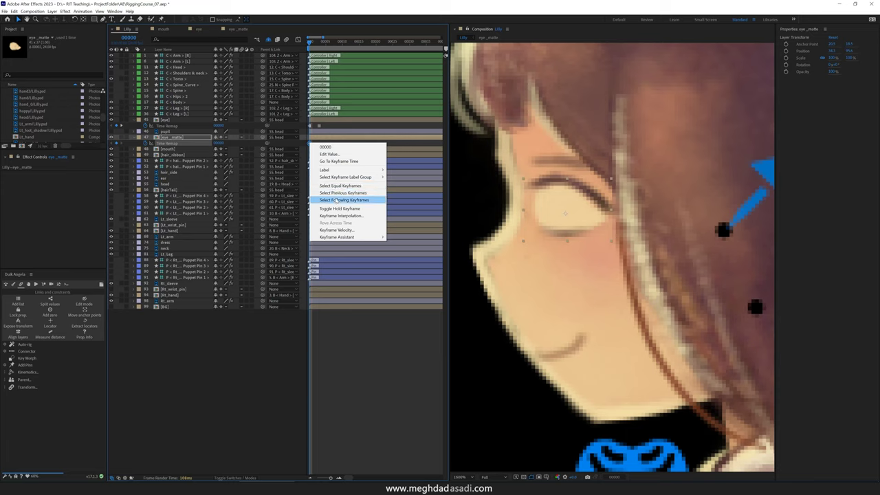
click(337, 209)
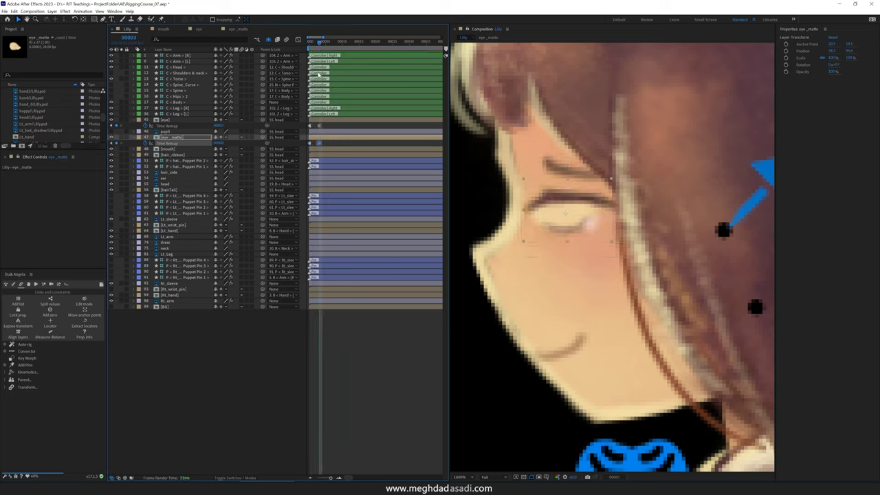
key(Page_Down)
key(Page_Down)
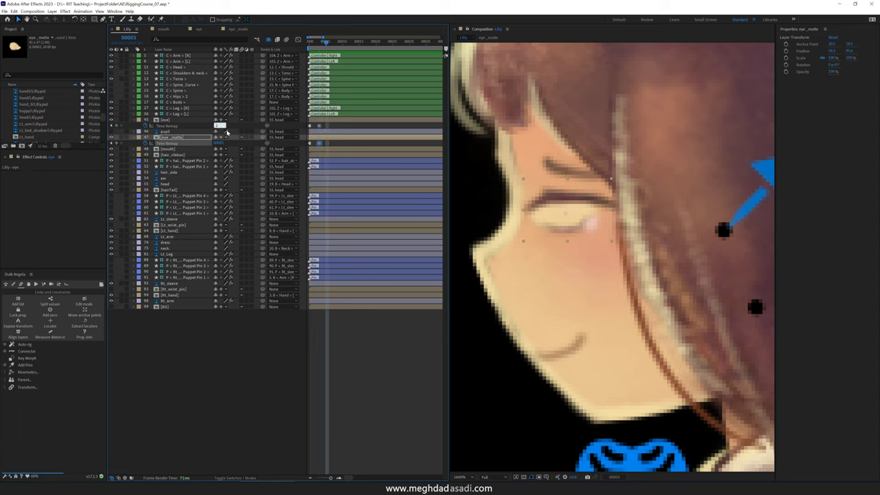
click(560, 215)
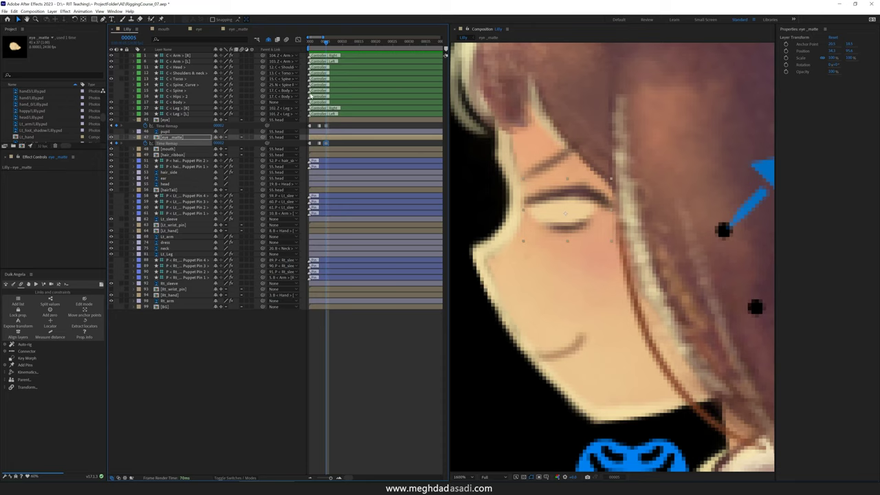
click(321, 45)
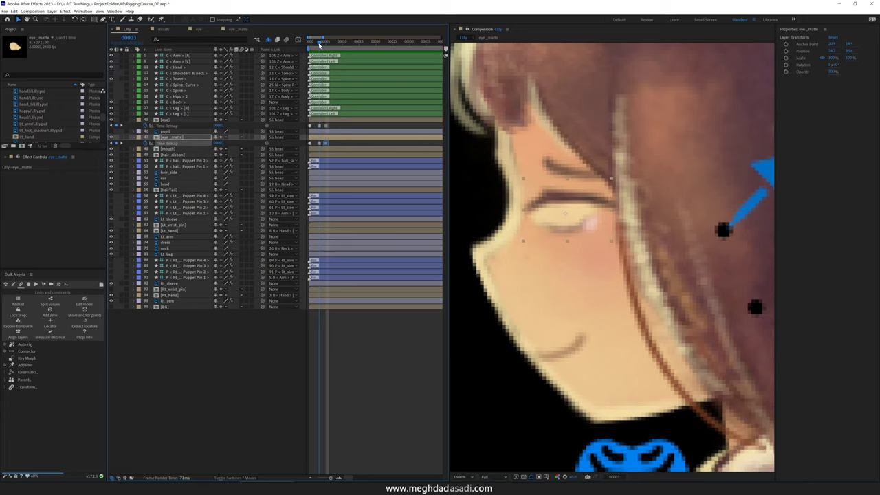
key(Page_Up)
key(Page_Up)
key(Page_Down)
key(Page_Down)
drag(316, 46, 311, 44)
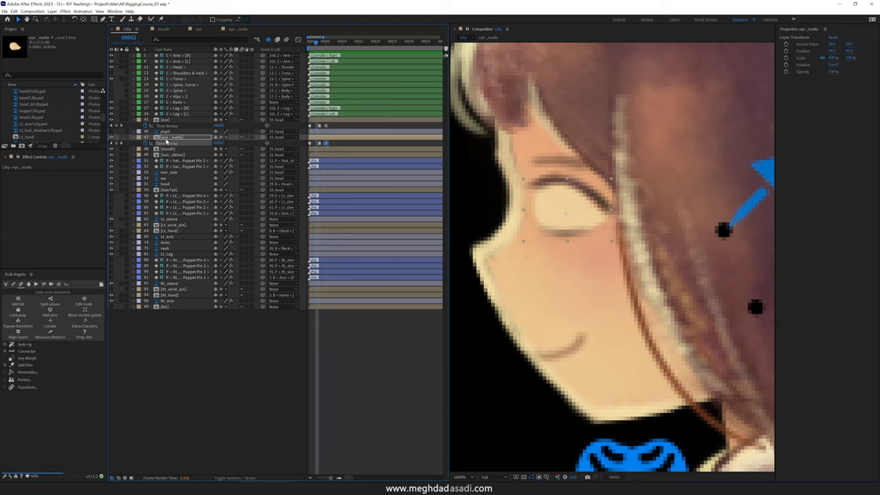
Step: Make the pupil layer visible, set eye_matte as its track matte, and check the masking at frames 3 and 5
click(173, 131)
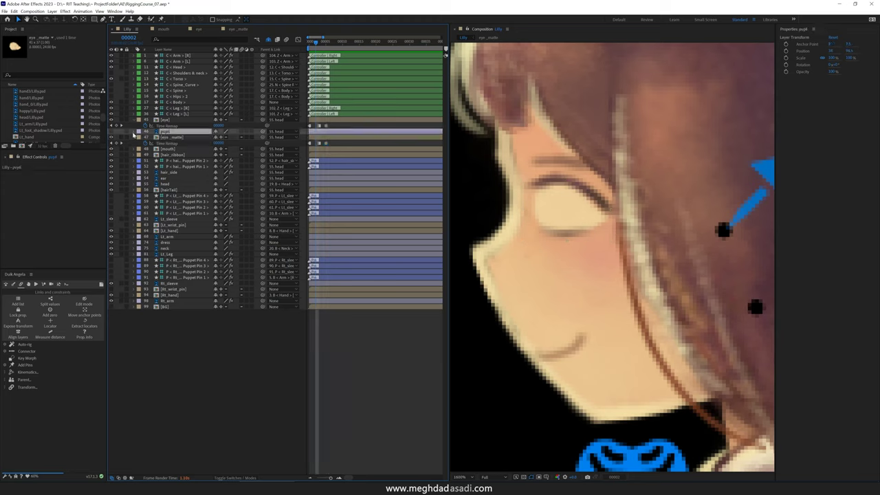
click(112, 132)
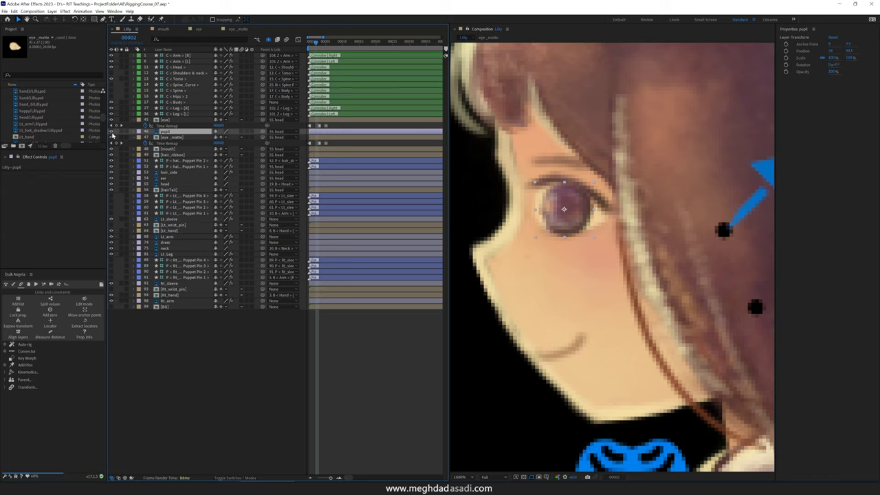
click(168, 137)
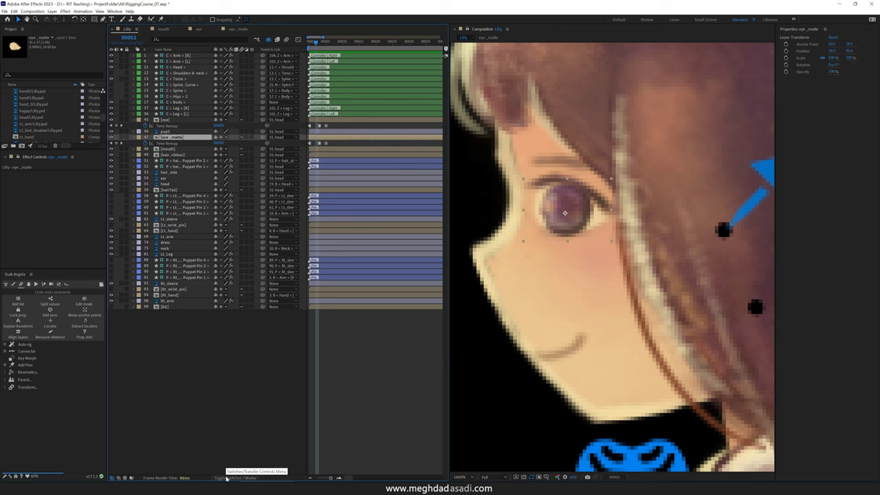
click(227, 477)
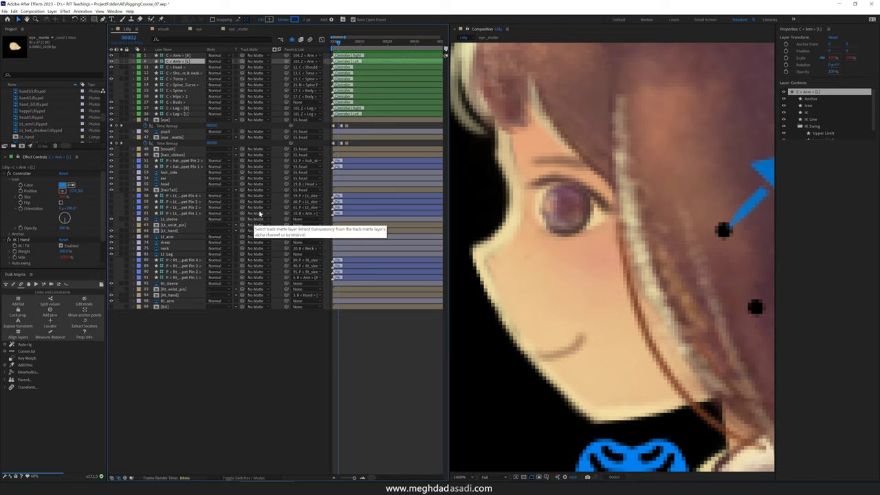
click(174, 131)
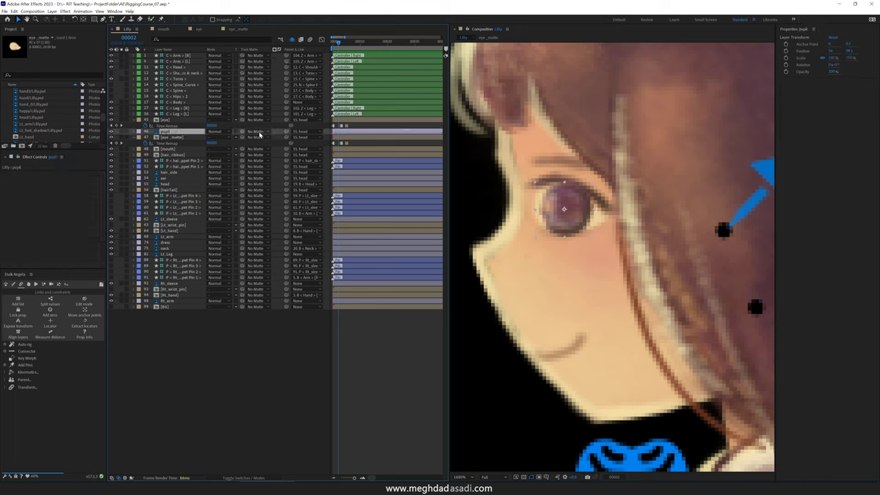
click(254, 131)
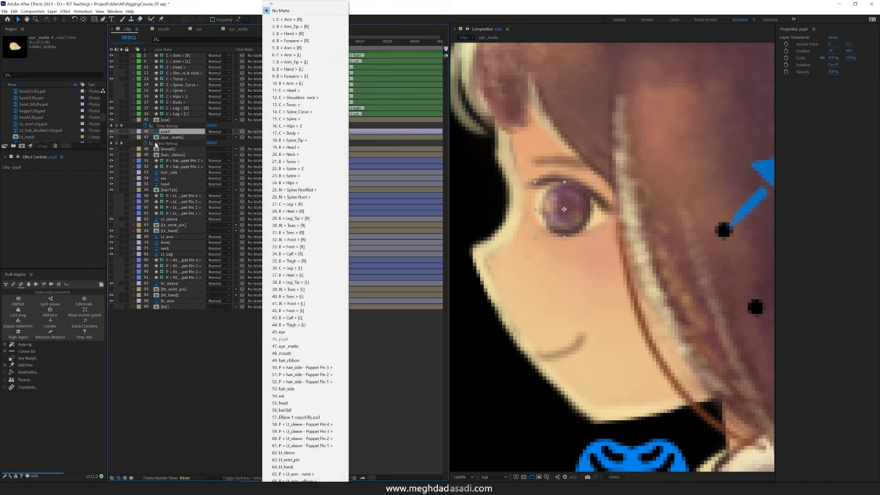
click(287, 346)
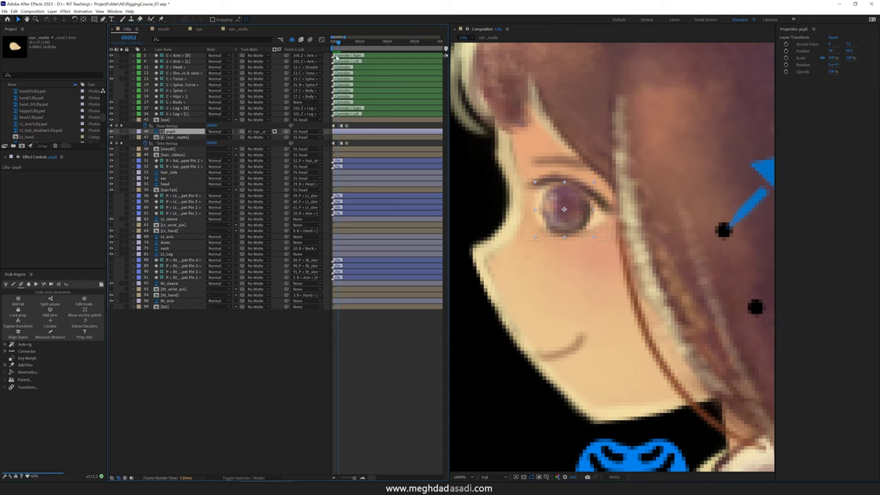
click(341, 42)
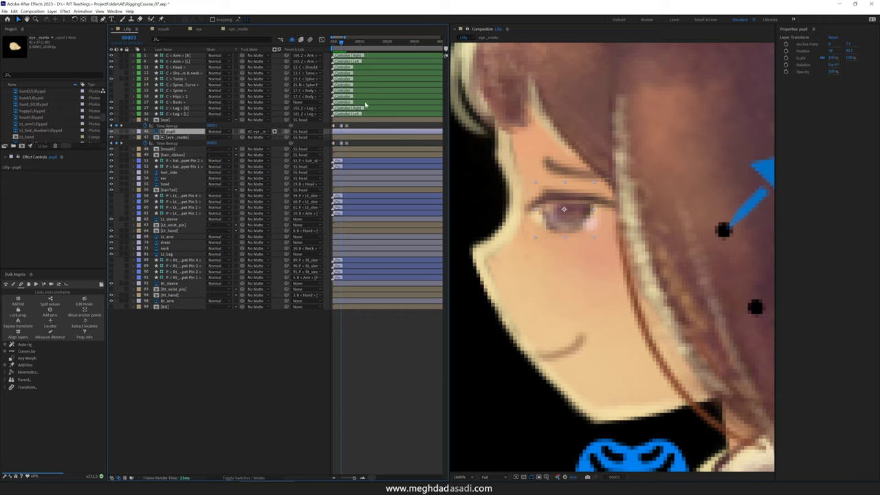
click(344, 42)
click(347, 43)
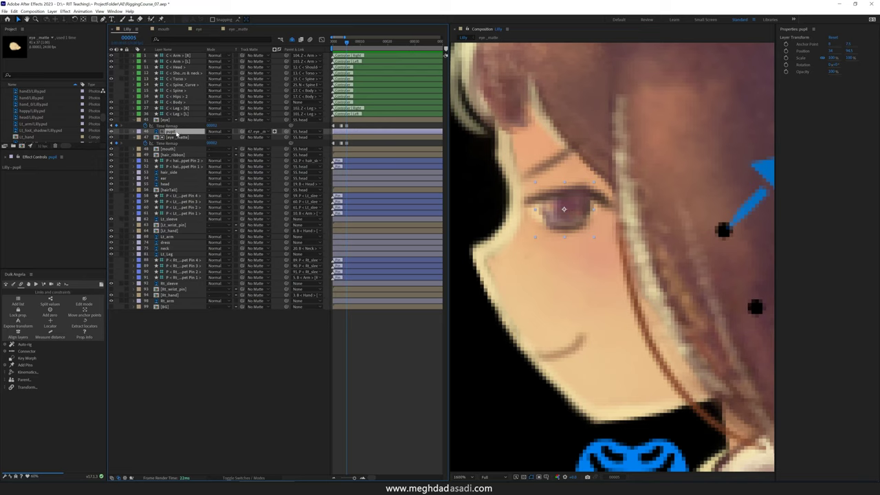
Step: Nudge the pupil's position slightly upward, try shifting it sideways inside the matte, and undo the sideways shift
key(p)
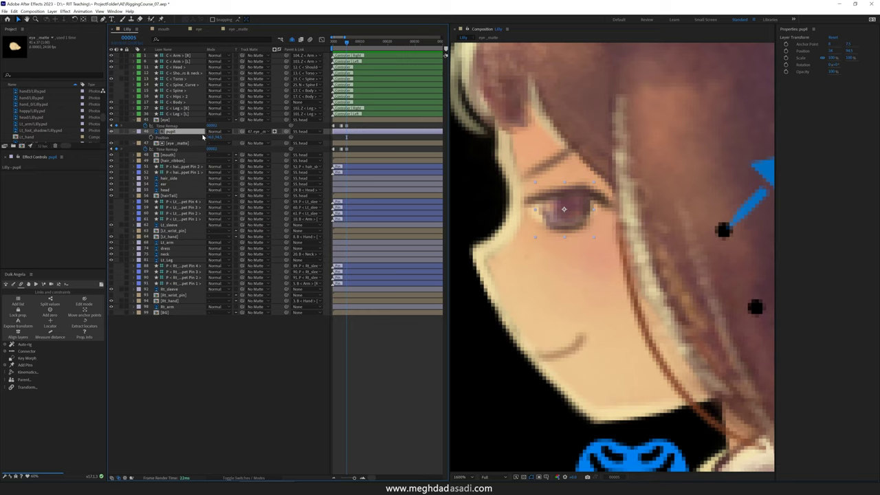
drag(218, 138, 225, 136)
drag(563, 217, 589, 204)
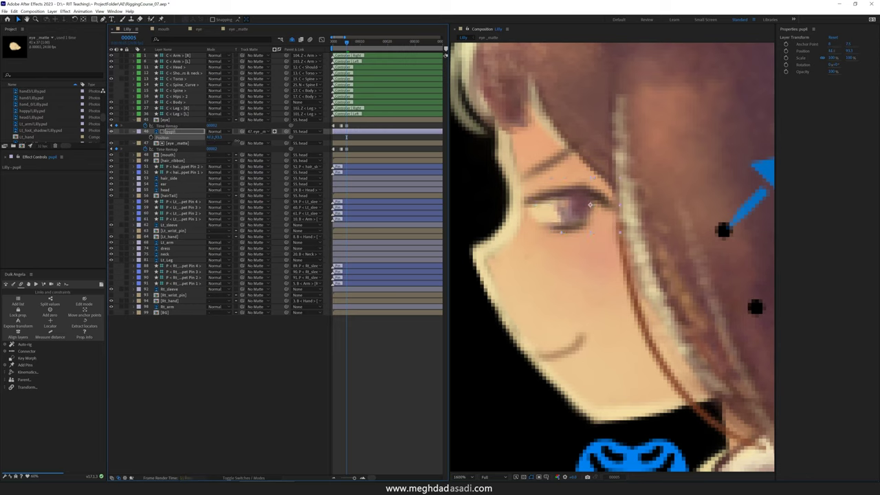
key(ctrl+z)
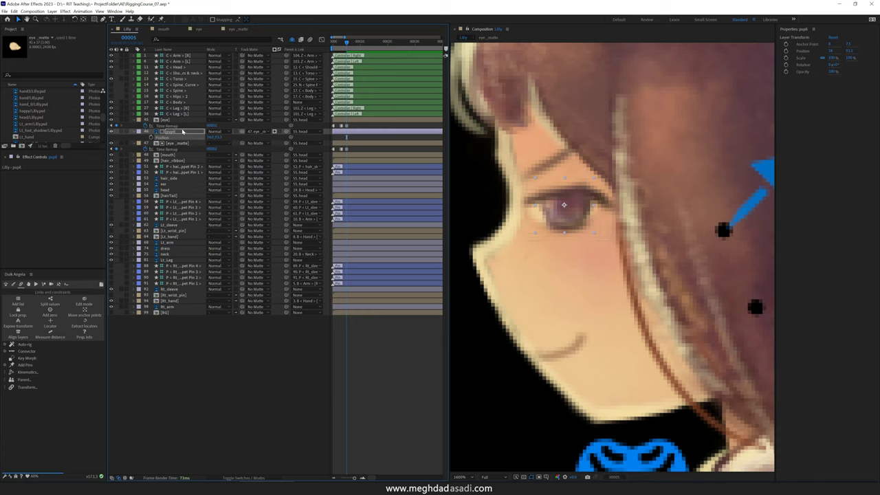
Step: Parent the pupil and eye_matte layers to the eye layer
click(182, 144)
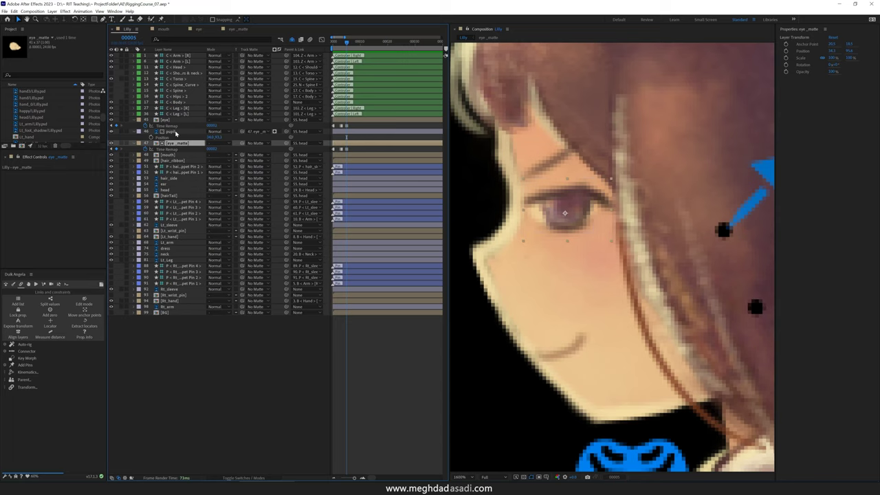
ctrl+click(176, 133)
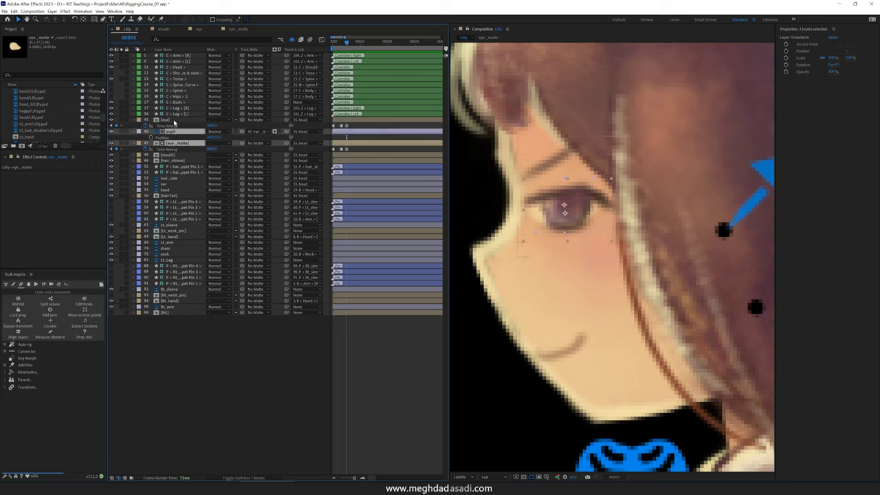
drag(286, 131, 177, 121)
Step: Shift the eye layer's Position slightly downward on the face to test that the parented pupil and matte follow
click(179, 122)
key(p)
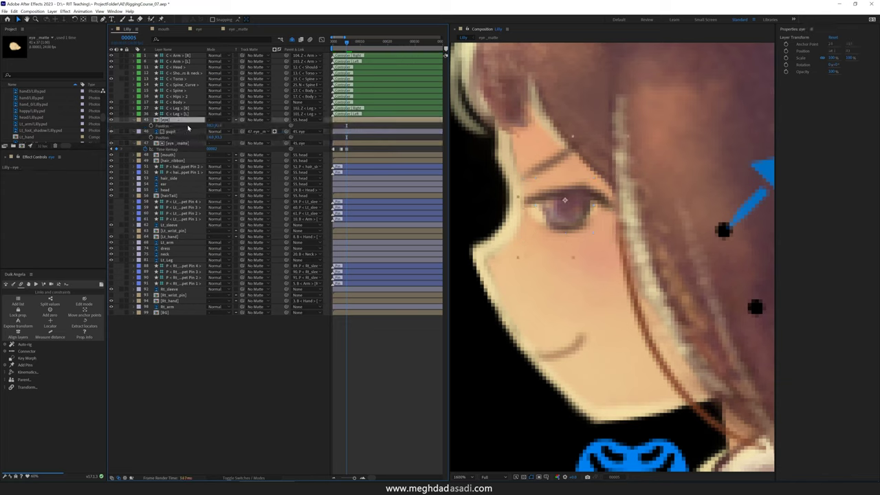
click(216, 127)
drag(212, 125, 218, 126)
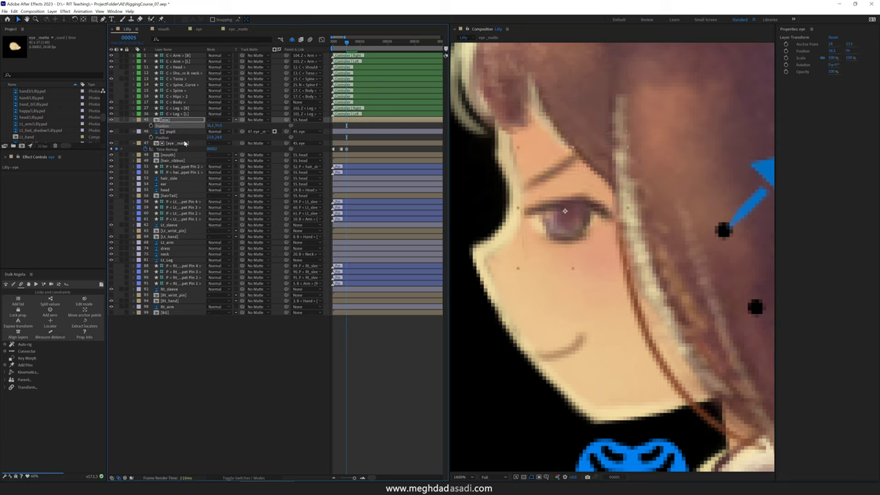
key(shift+slash)
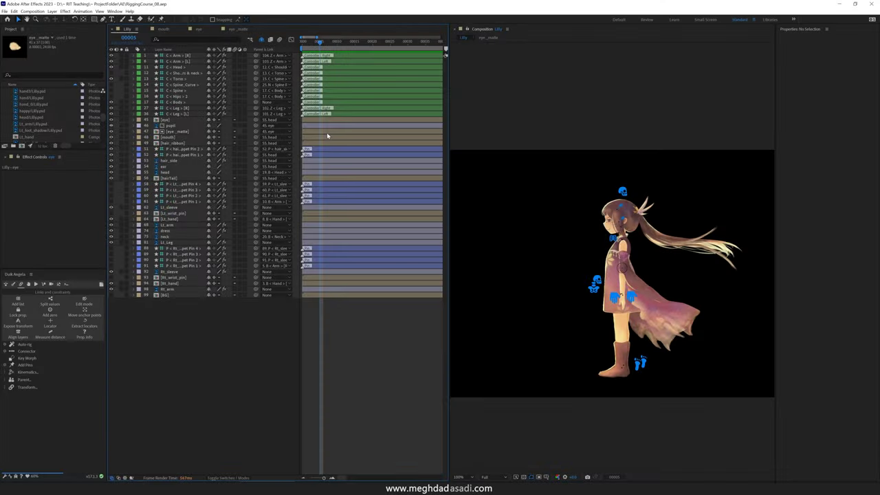
click(195, 206)
ctrl+click(195, 206)
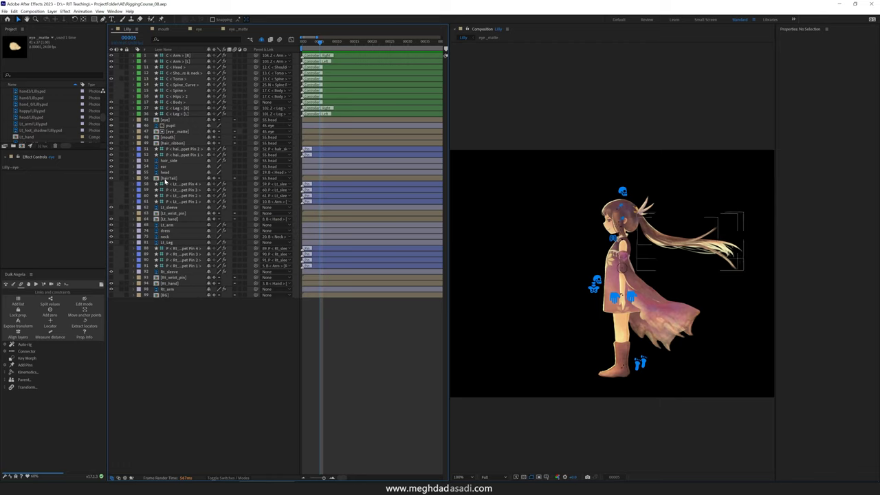
Step: Lock the Rt_wrist_pin layer and mark it as shy so it is hidden from the layer list
click(175, 277)
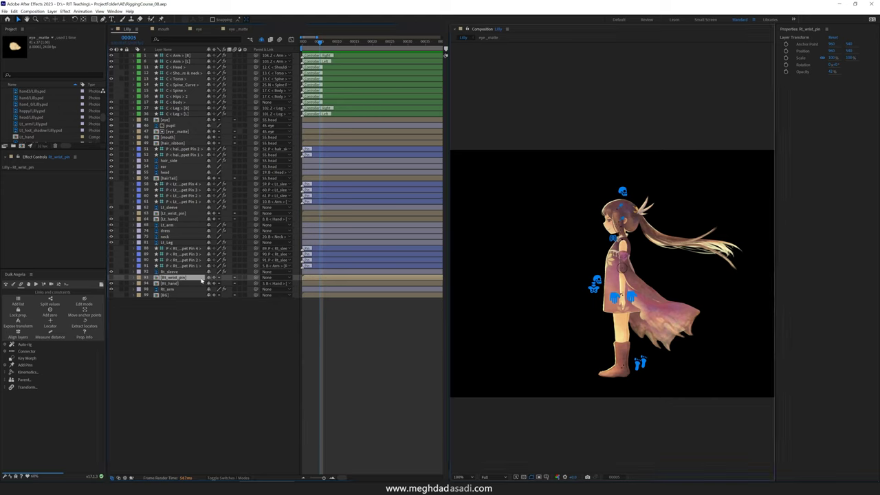
click(126, 279)
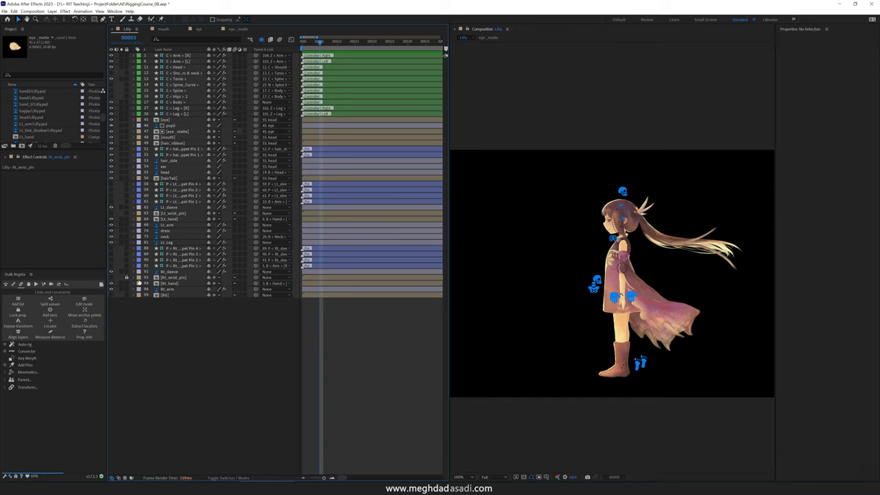
click(208, 277)
Step: Check the Rt_hand layer's Time Remap keyframe, collapse it, and mark the Rt_arm layer as shy
click(174, 279)
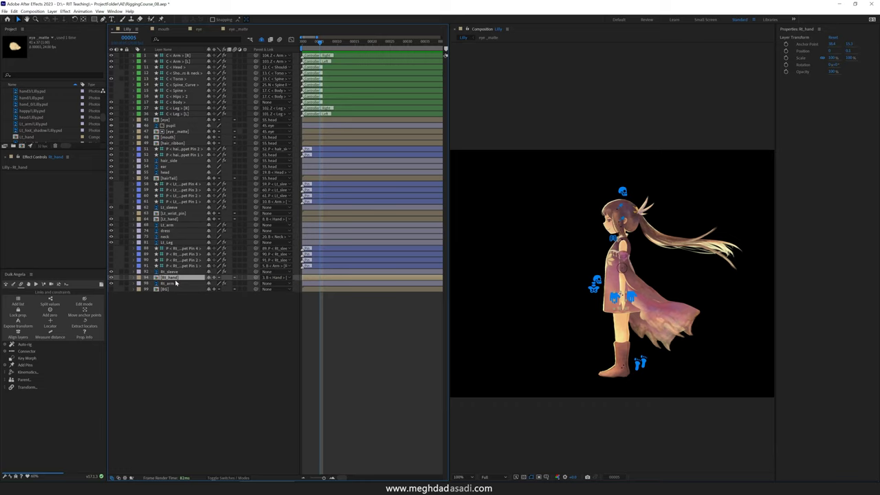
key(u)
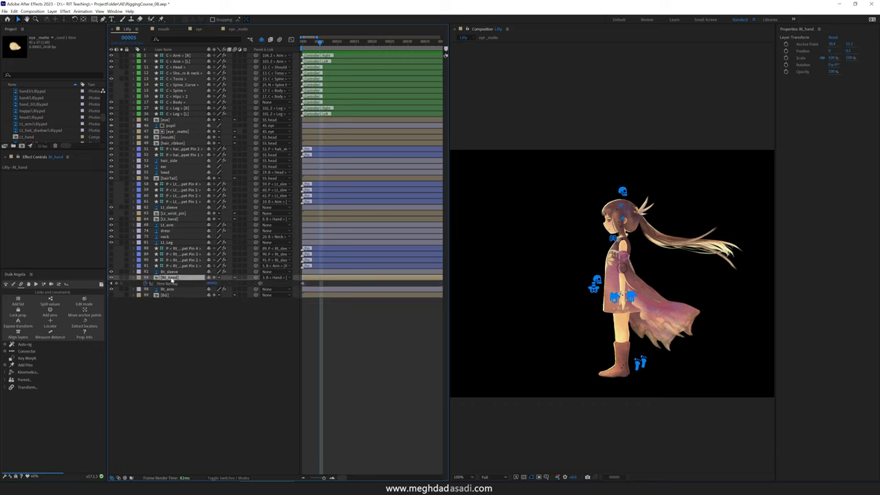
click(134, 278)
click(171, 284)
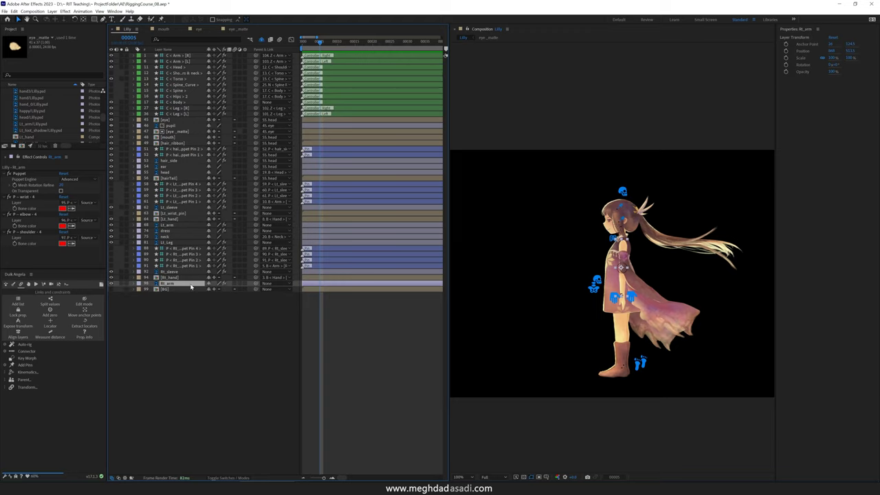
click(209, 283)
Step: Mark the Lt_Leg, neck, dress and Lt_arm layers as shy
click(171, 243)
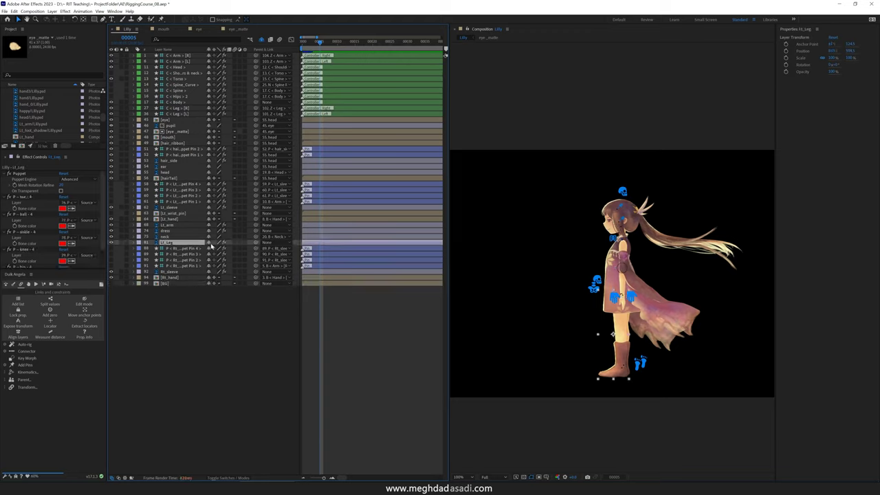
key(Delete)
click(210, 237)
key(Delete)
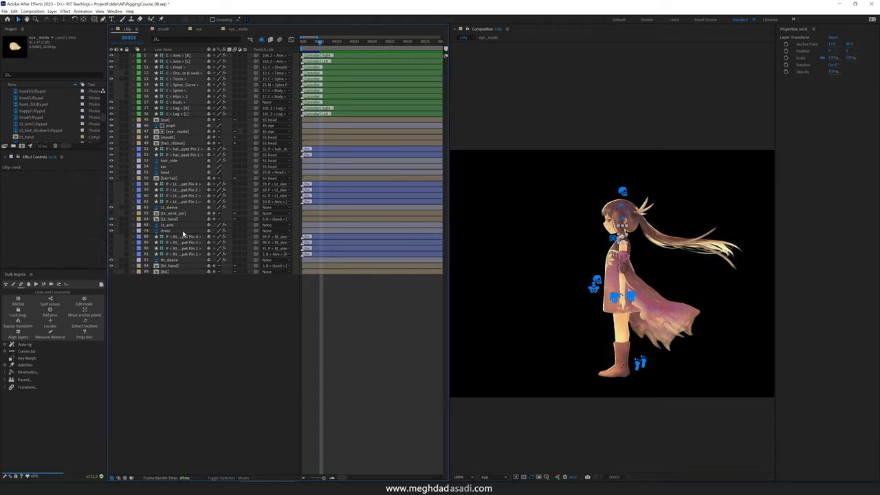
click(187, 231)
key(Delete)
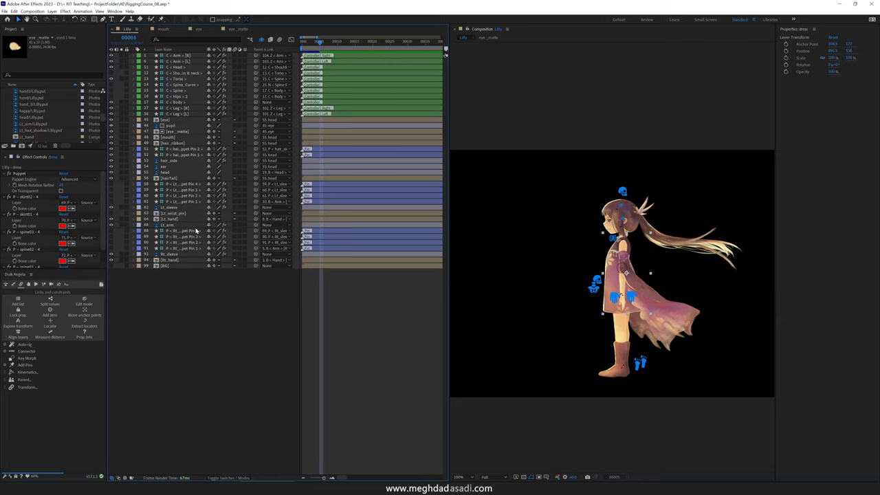
click(198, 226)
key(Delete)
Step: Mark the Lt_wrist_pin, Lt_sleeve and head layers as shy
click(187, 219)
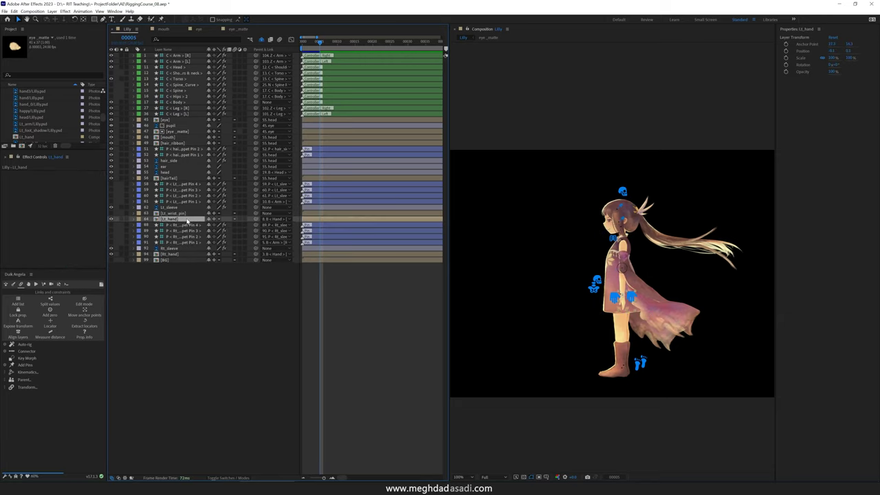
click(189, 214)
key(Delete)
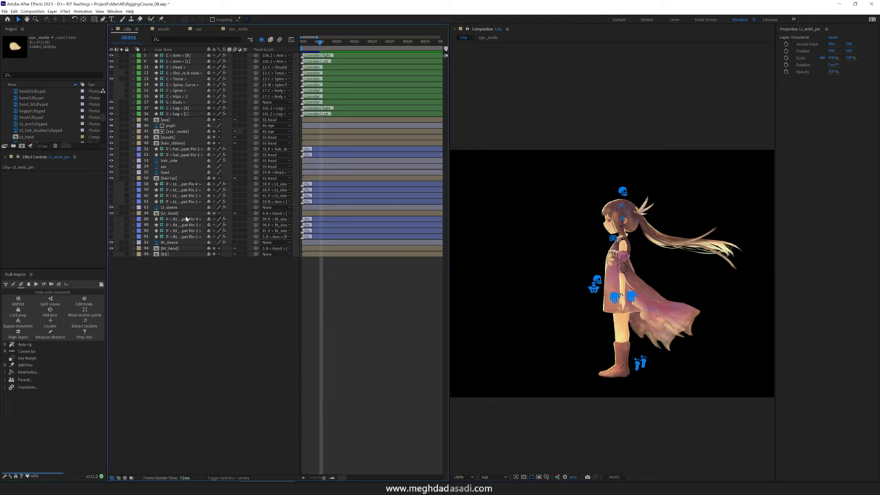
click(207, 208)
key(Delete)
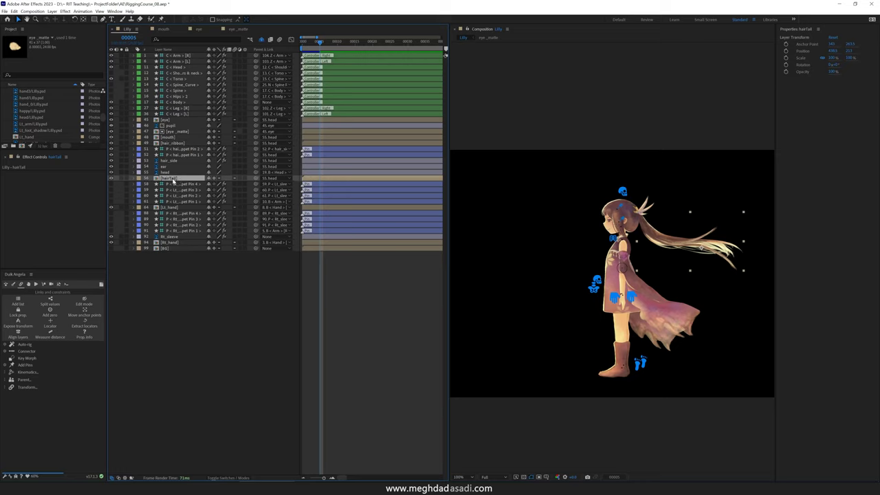
click(169, 173)
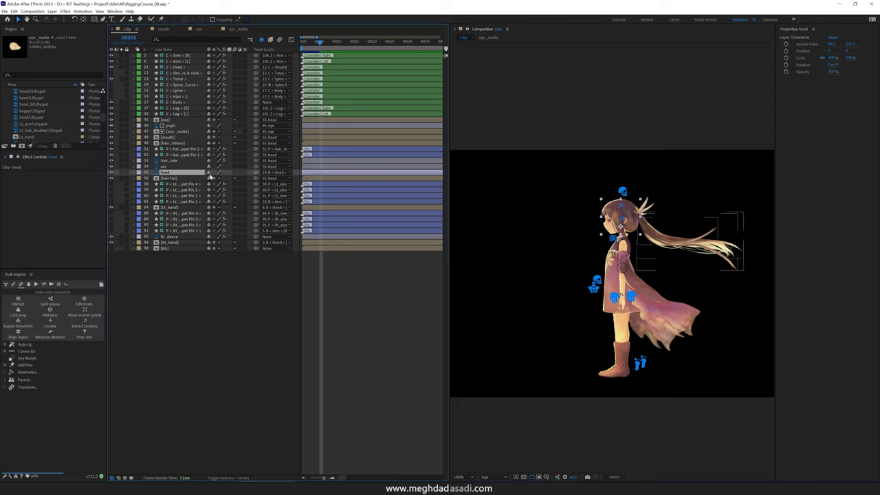
click(209, 173)
Step: Move the ear layer's anchor point to the ear's front edge, and mark the hair_side layer as shy
click(193, 166)
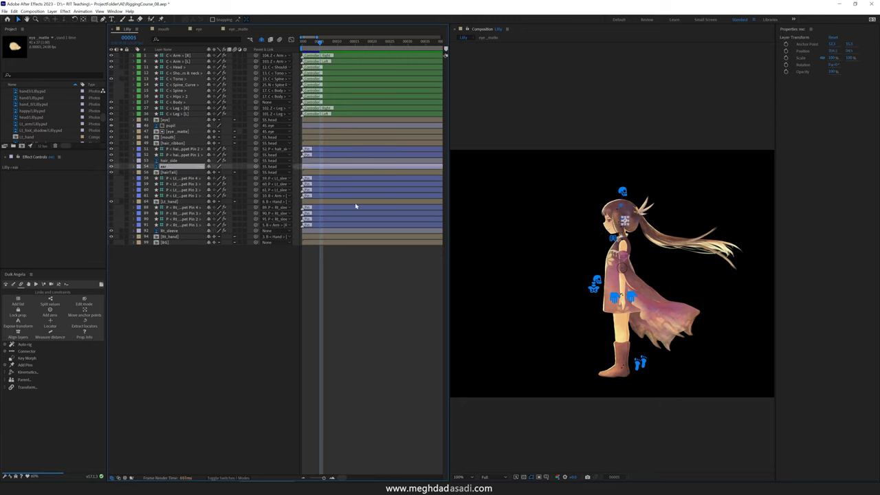
scroll(576, 220, up, 2)
drag(575, 221, 540, 335)
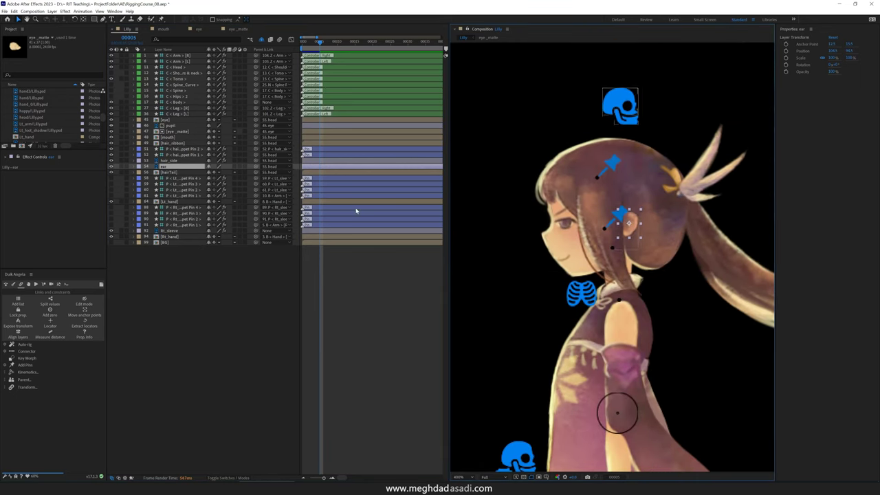
key(y)
drag(630, 227, 624, 224)
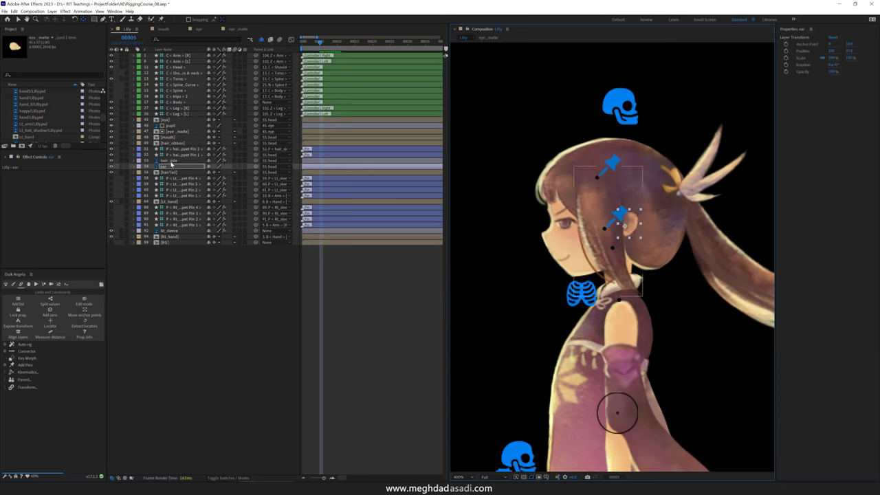
click(619, 184)
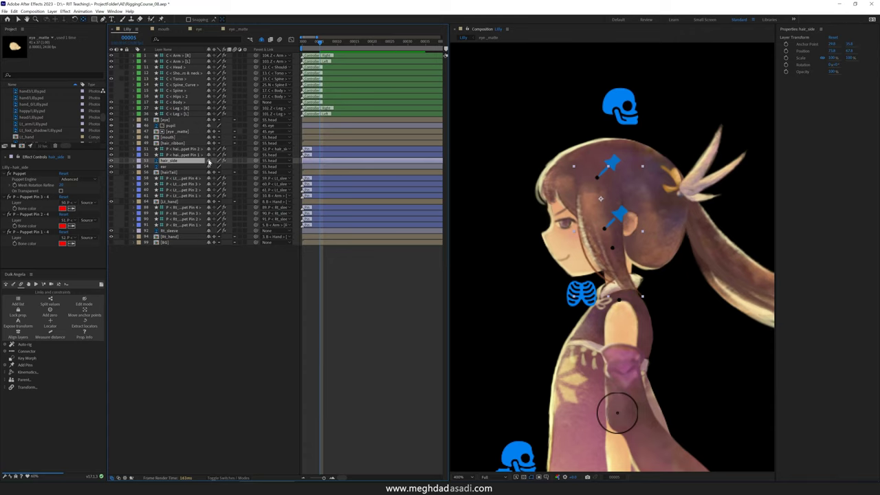
Step: Review the hair_ribbon, mouth, pupil and controller layers, and check the Time Remap keyframes on the eye_matte and eye layers
click(186, 143)
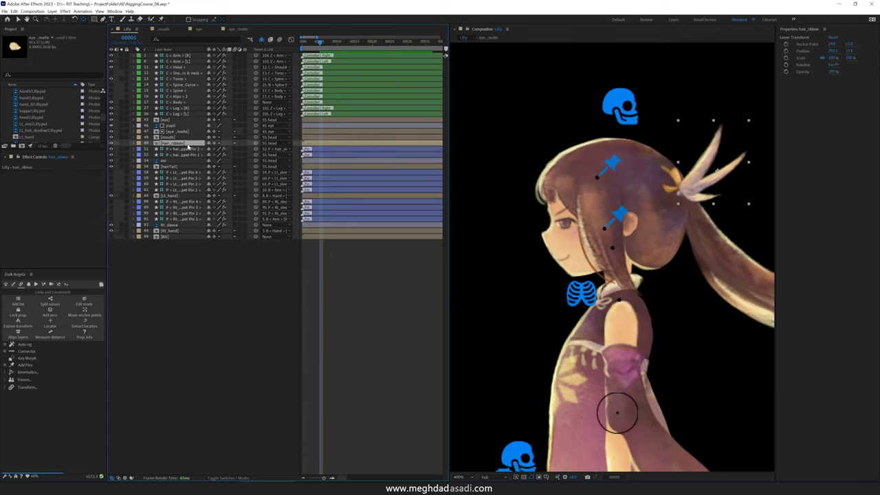
click(181, 138)
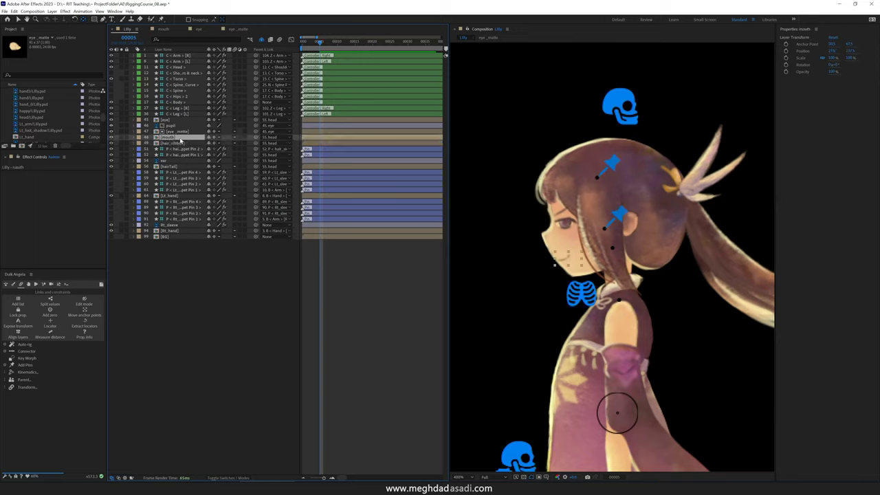
click(182, 132)
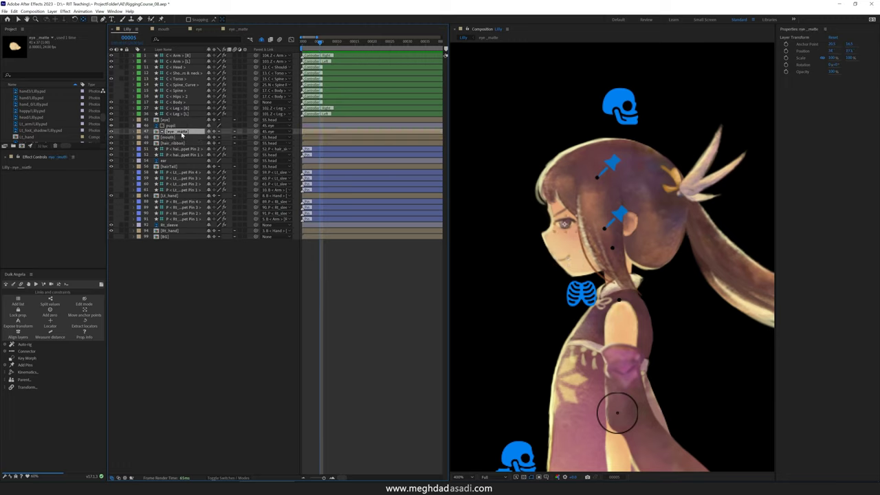
key(ctrl+alt+t)
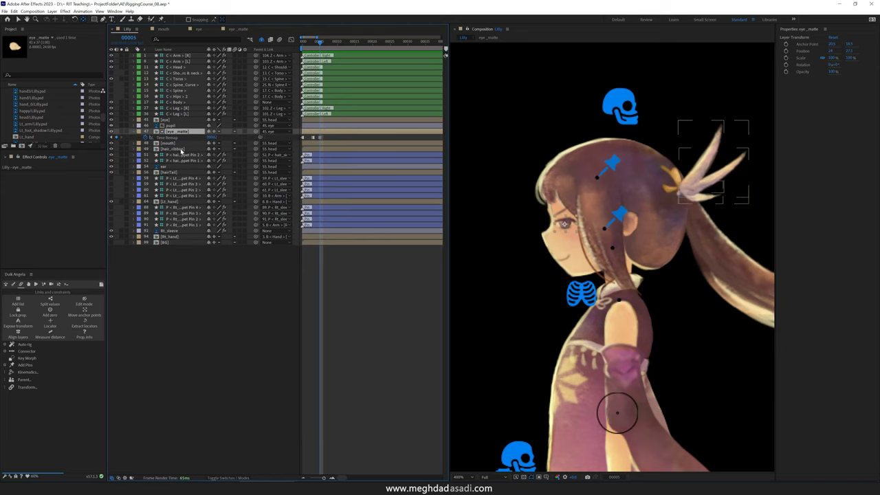
click(177, 120)
key(ctrl+alt+t)
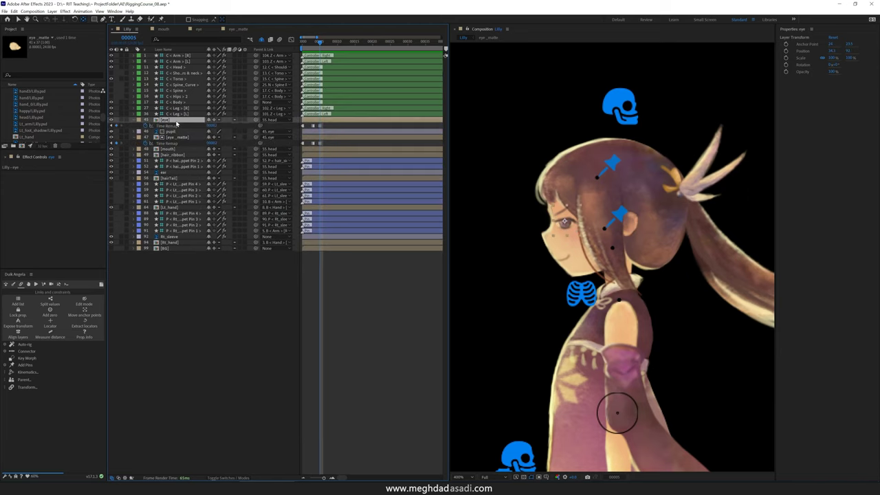
click(136, 120)
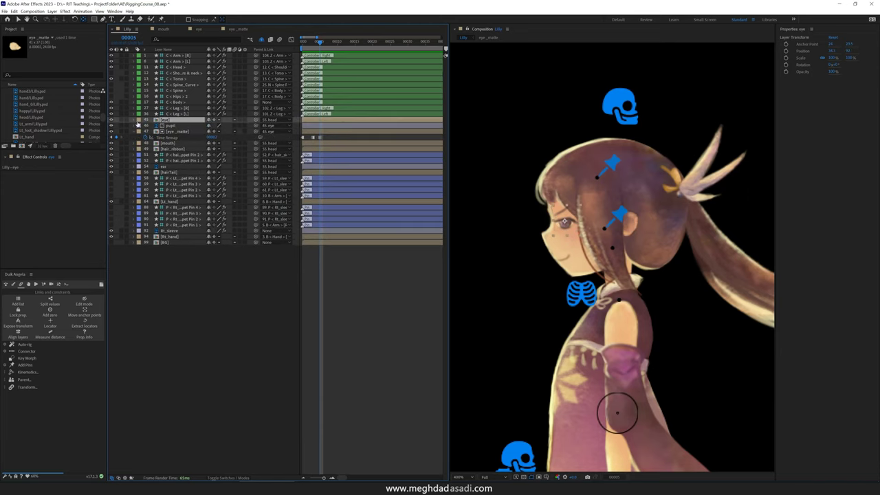
click(136, 131)
click(168, 126)
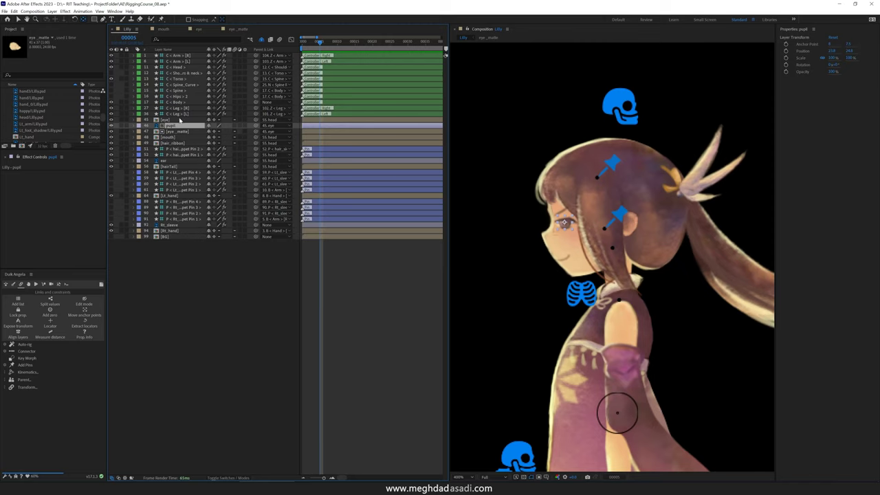
click(187, 113)
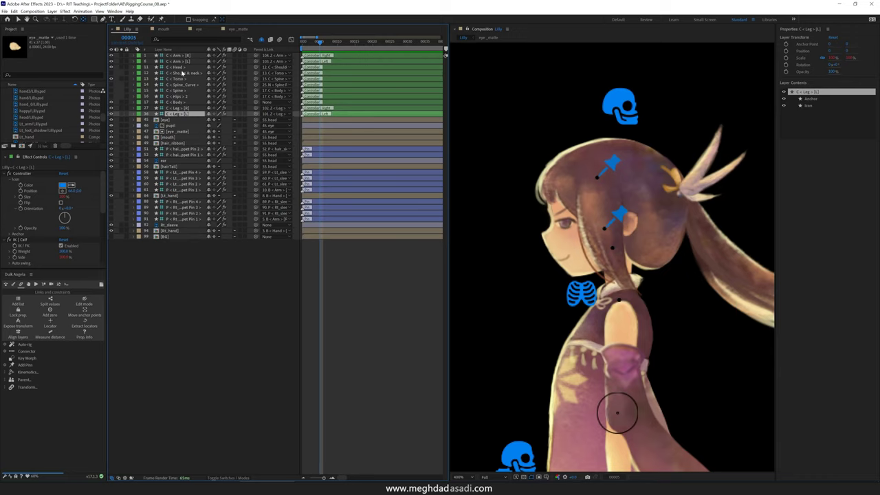
click(183, 67)
Step: Reveal the shy layers, turn off visibility of the locked ellipse copy layer, and hide the shy layers again
click(261, 40)
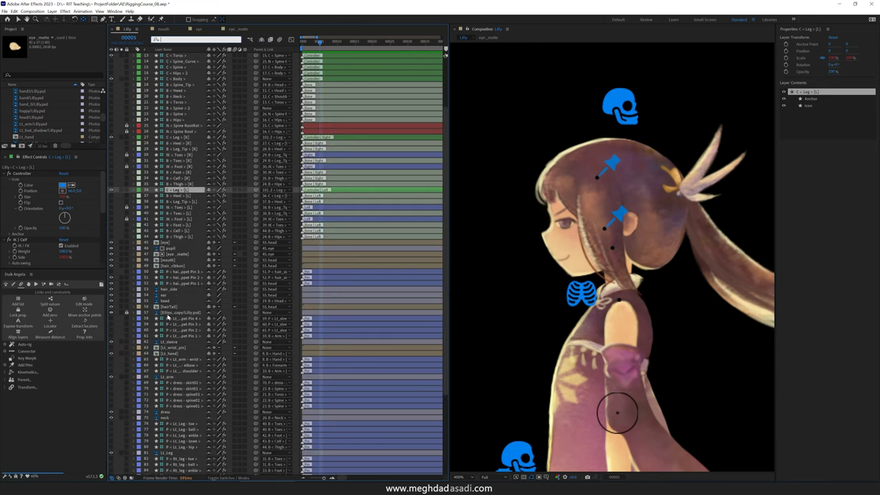
click(111, 312)
click(261, 40)
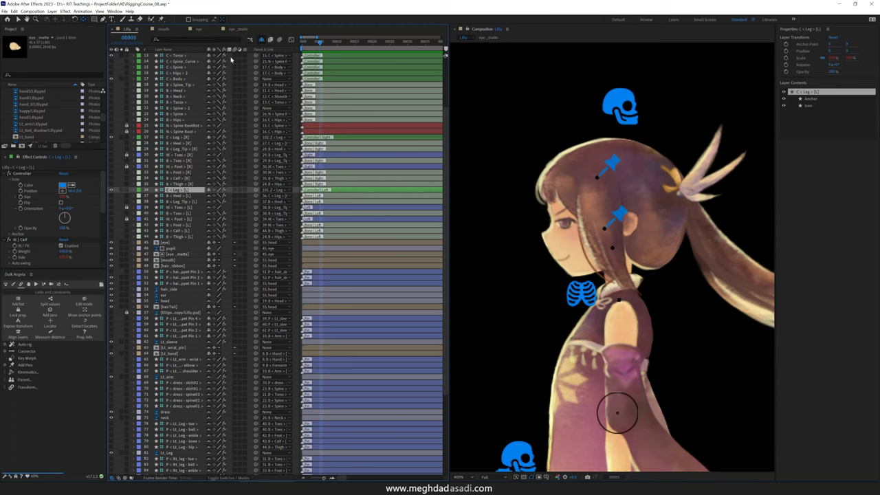
click(380, 332)
Step: Lower the right leg controller's icon behind the heel and rotate it about a quarter turn counterclockwise so its toes face forward
scroll(584, 317, down, 1)
drag(584, 318, 574, 267)
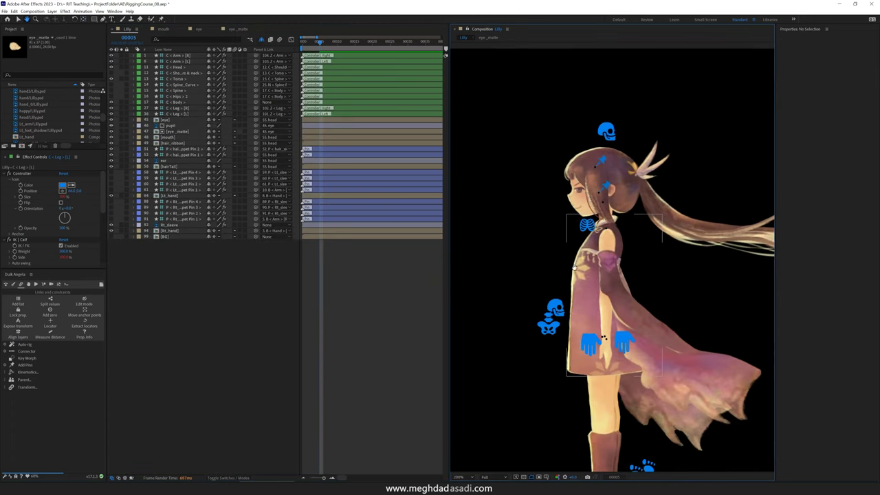
scroll(574, 266, down, 2)
click(180, 108)
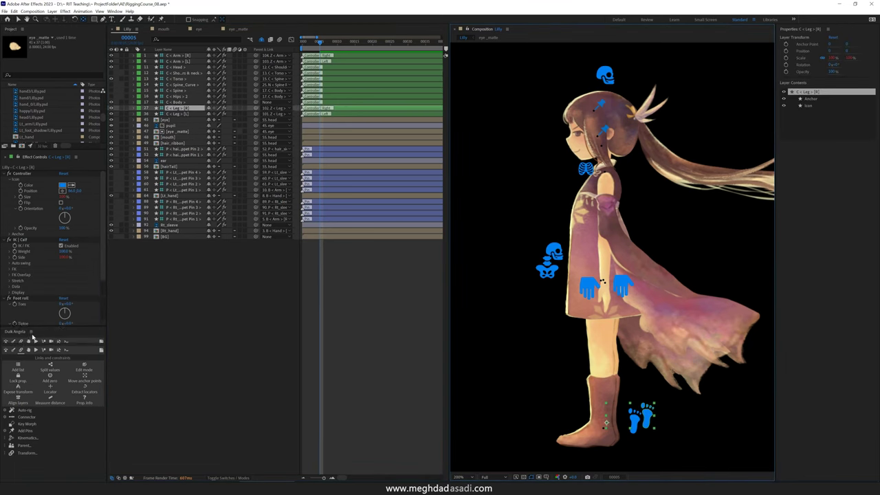
scroll(592, 350, up, 2)
click(592, 351)
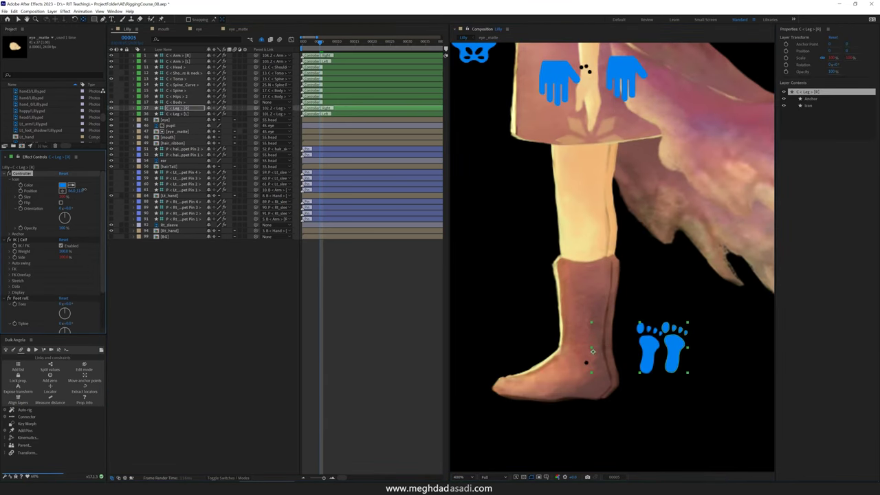
drag(83, 190, 38, 209)
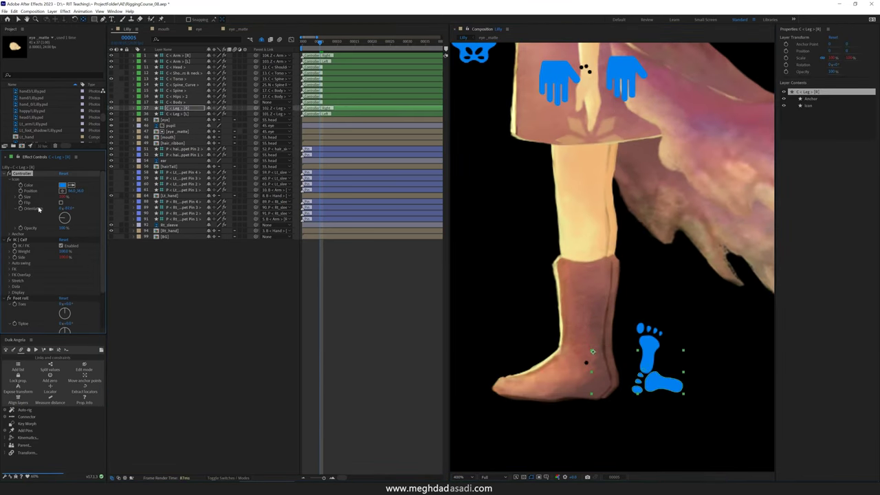
Step: Place the left leg controller's icon at ground level in front of the boot's toe and set its orientation to -90°
click(649, 340)
drag(649, 340, 466, 342)
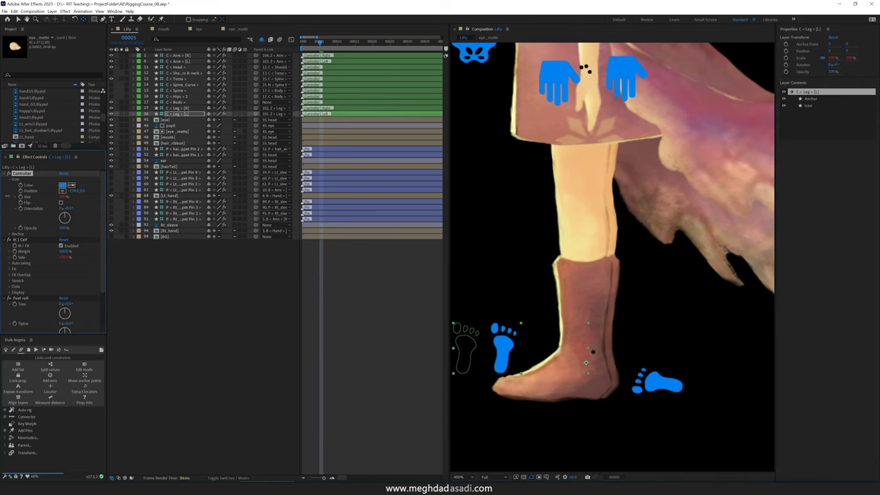
drag(82, 191, 38, 208)
click(69, 208)
text(-90)
key(Return)
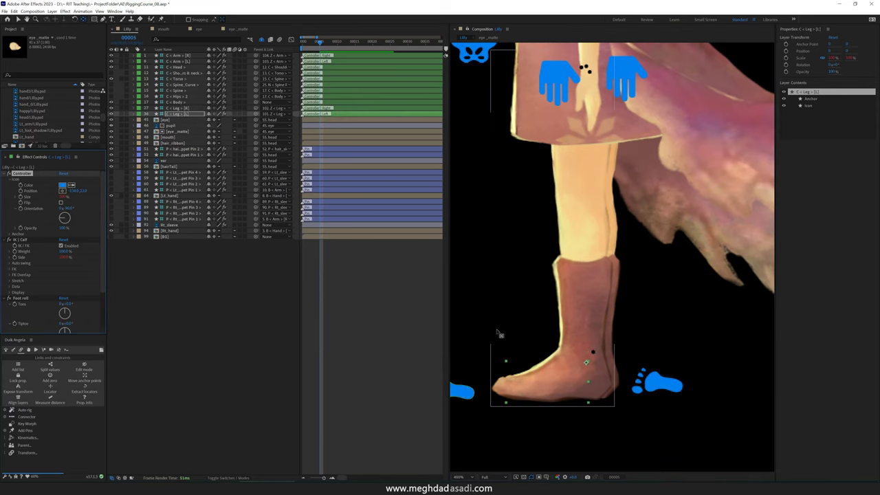
scroll(497, 331, down, 1)
drag(522, 337, 517, 408)
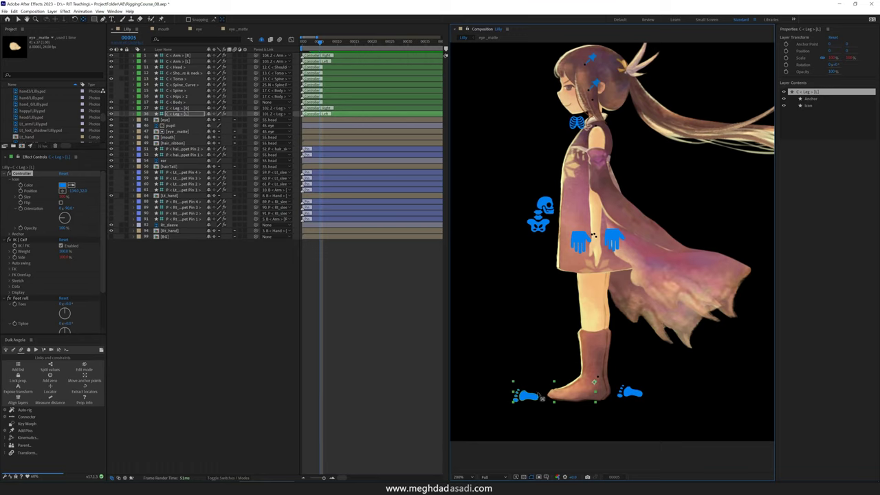
Step: Recolor the right leg controller's icon behind the heel red
click(632, 395)
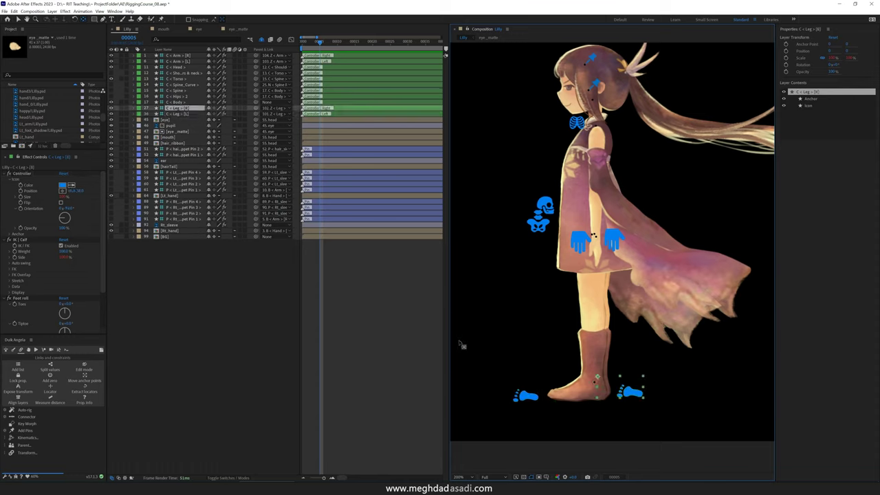
click(63, 186)
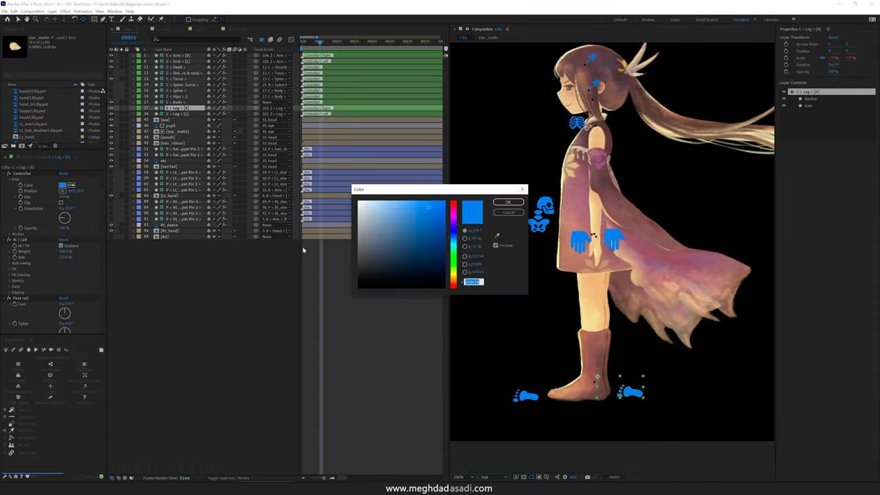
drag(454, 211, 455, 203)
click(503, 202)
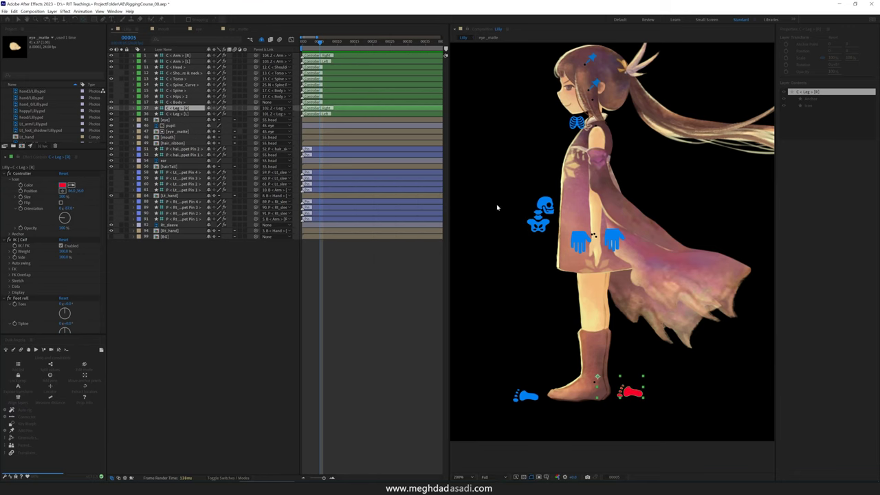
Step: Shift the left arm controller's icon slightly forward, away from the character's hand
click(613, 242)
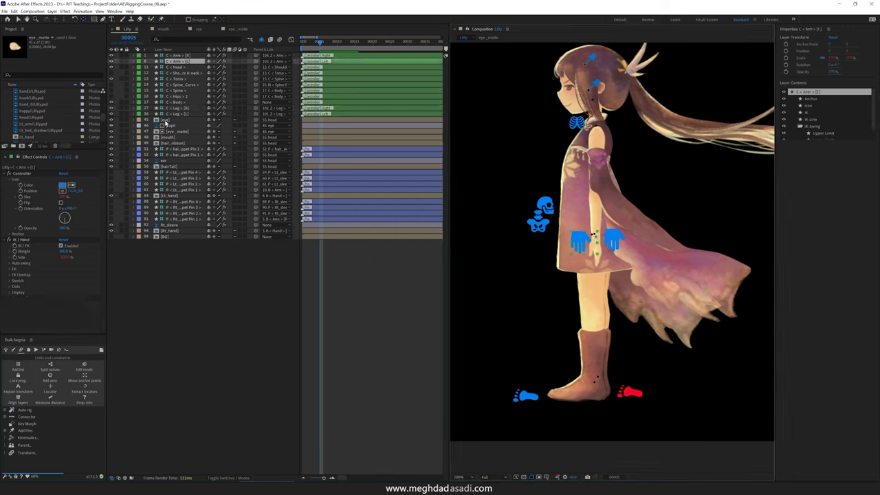
click(22, 173)
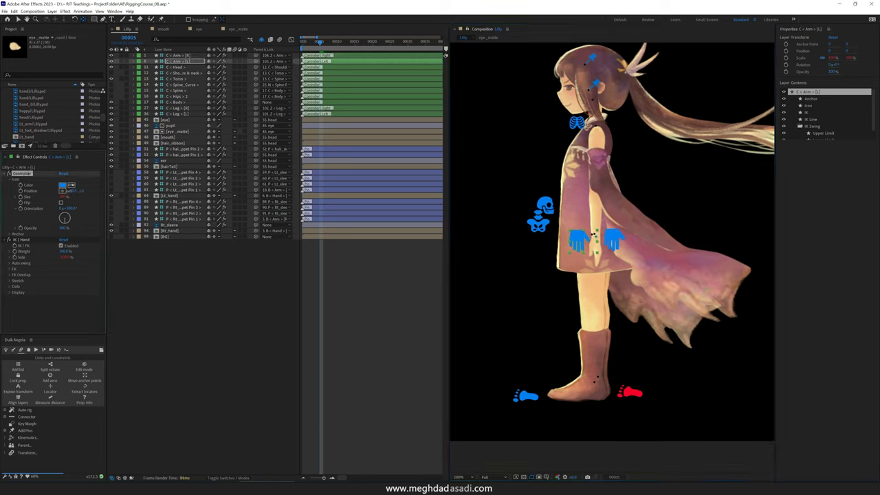
drag(76, 191, 67, 191)
Step: Recolor the right arm controller's hand icon red to match the right foot
click(610, 240)
click(62, 185)
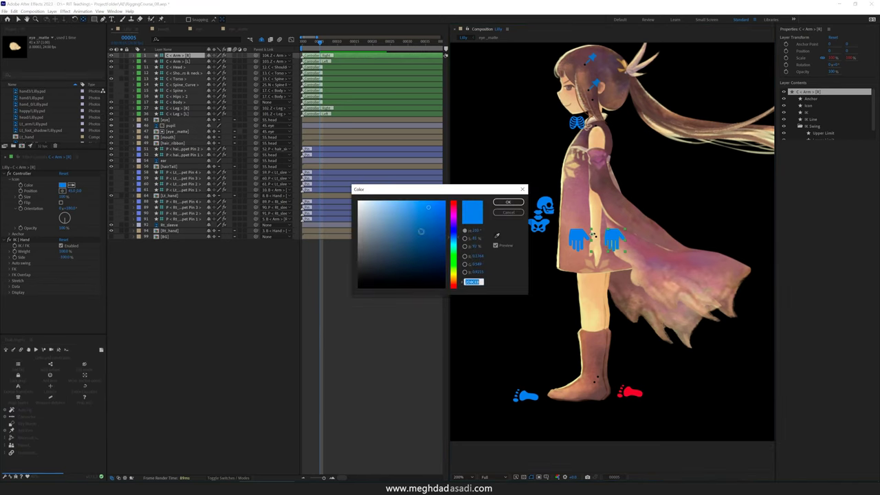
click(453, 205)
click(500, 202)
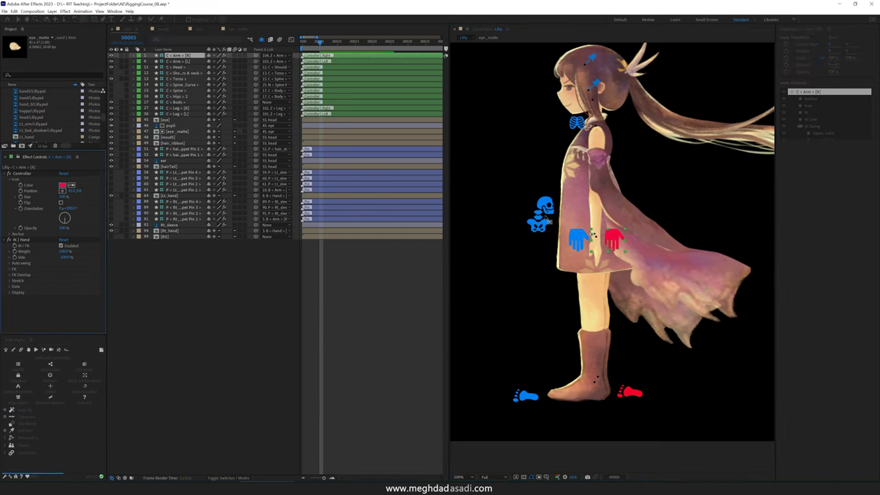
Step: Enlarge the body controller's skeleton icon slightly and lower it in front of the hips
click(542, 232)
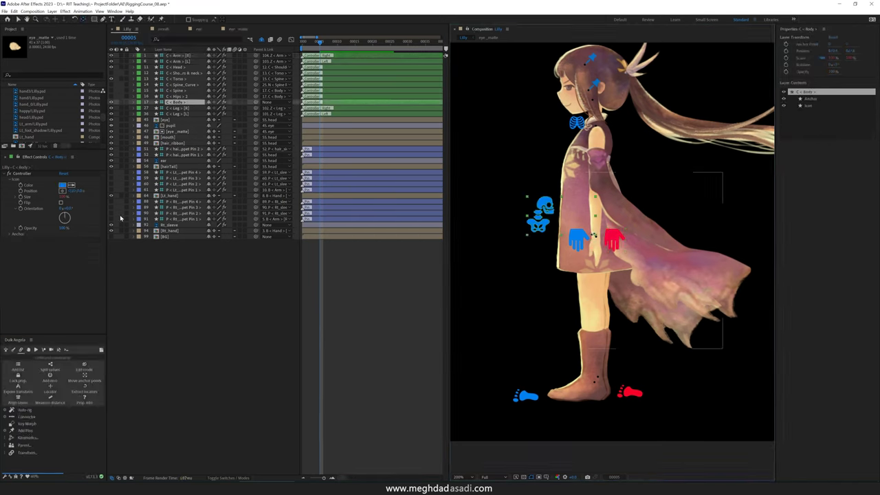
drag(66, 197, 93, 190)
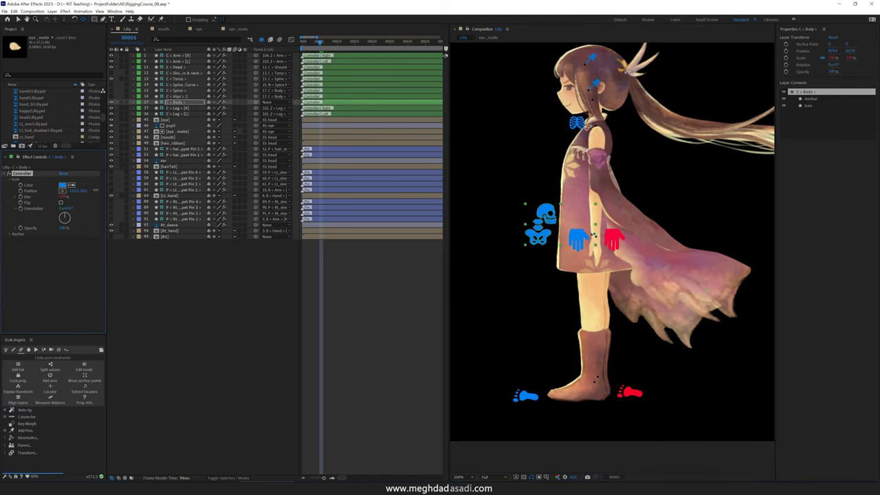
scroll(501, 157, up, 4)
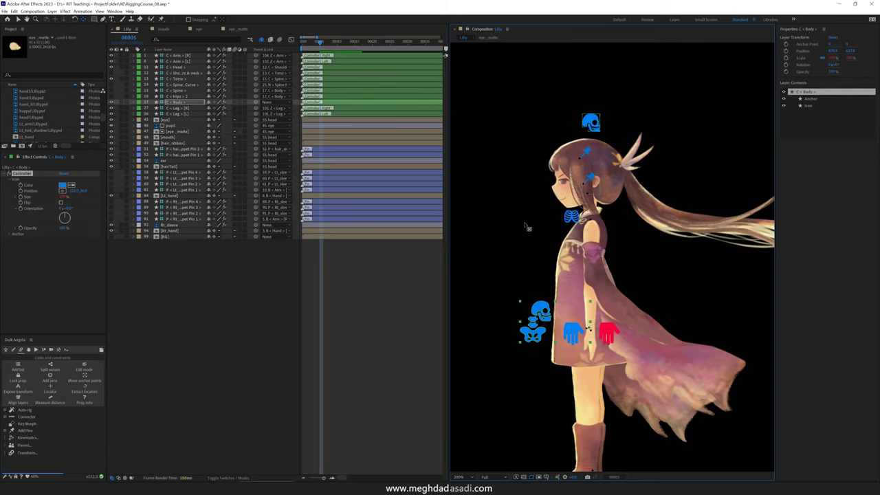
scroll(524, 226, down, 2)
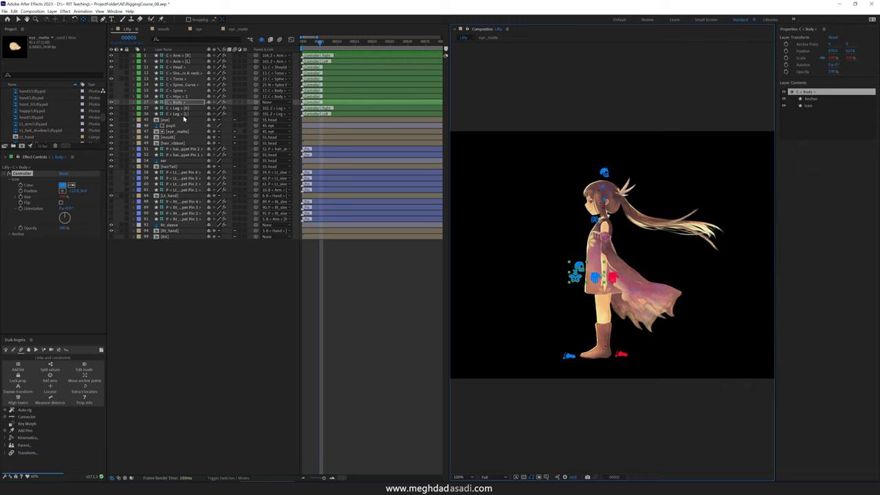
Step: Give the left arm and left leg controller layers a blue label
click(177, 114)
ctrl+click(172, 61)
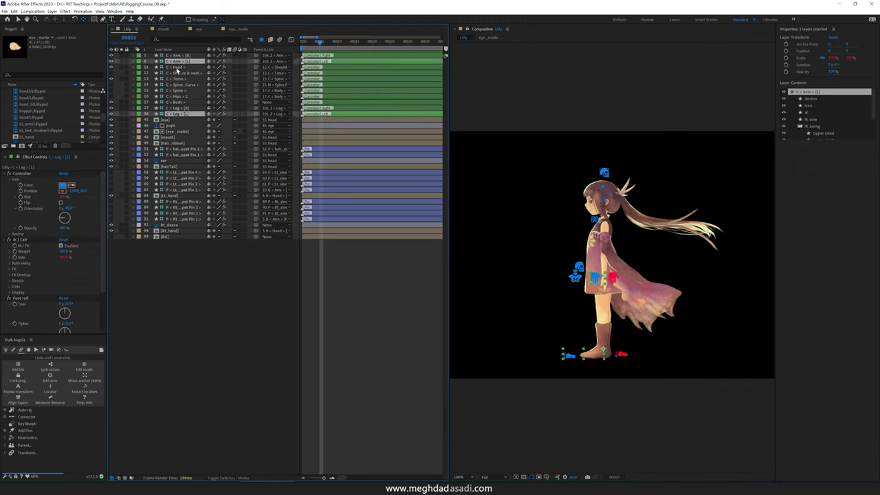
click(138, 61)
click(163, 130)
Step: Give the right arm and right leg controller layers a red label
click(173, 108)
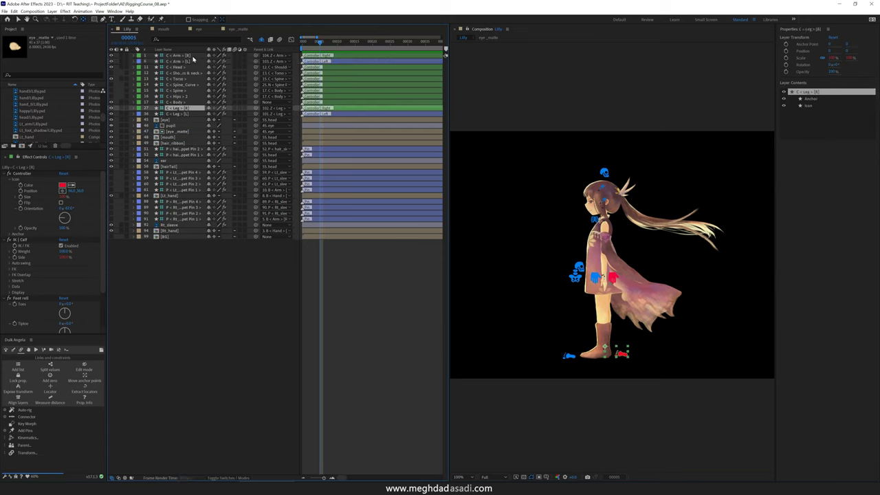
ctrl+click(172, 55)
click(138, 55)
click(163, 64)
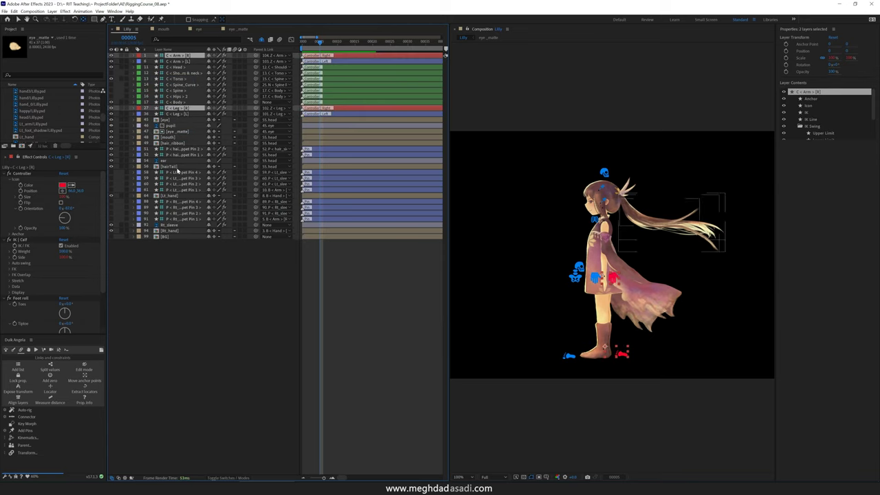
Step: Mark the Rt_sleeve layer as shy so it is hidden from the layer list
click(177, 102)
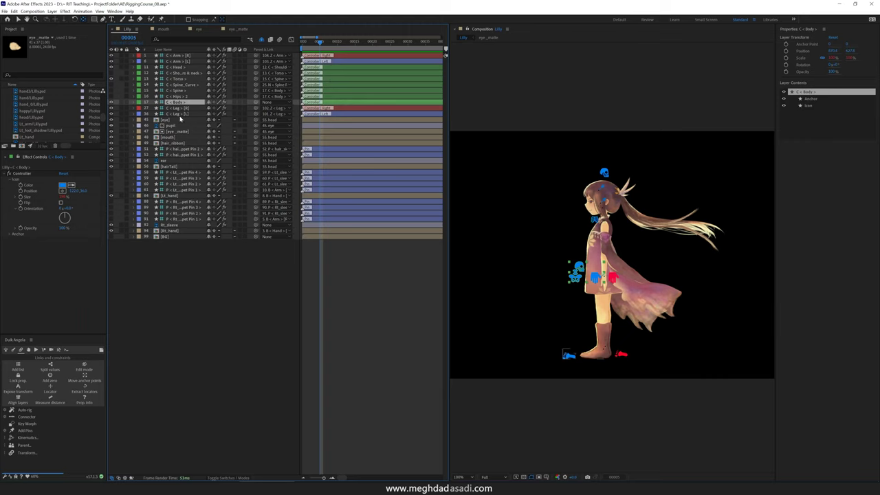
click(180, 227)
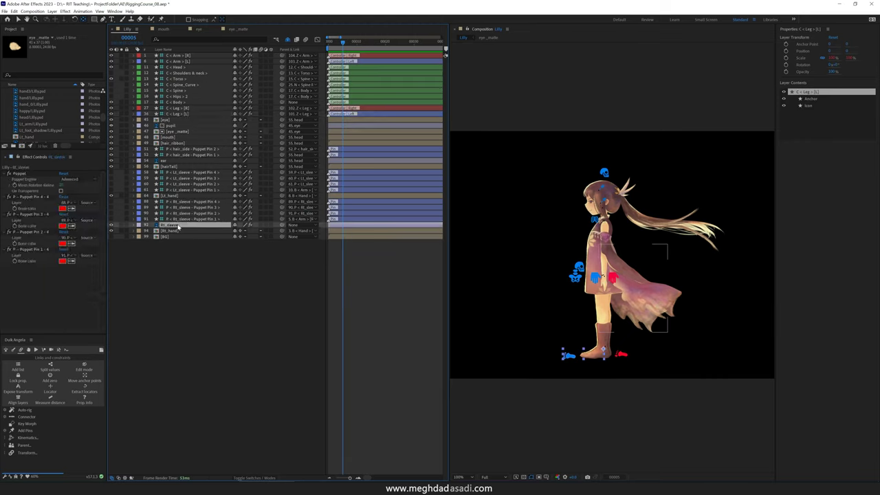
click(234, 226)
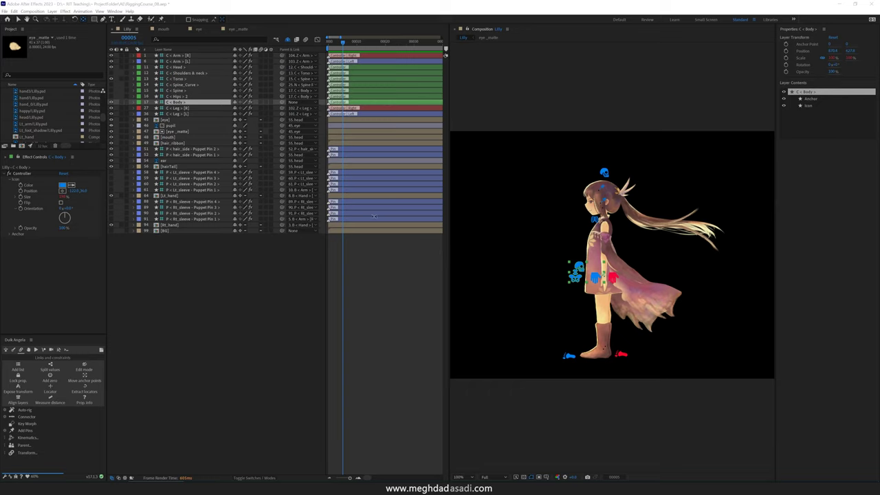
Step: Try moving the whole character by shifting the body, arm and leg controllers together, and undo the move
ctrl+click(215, 114)
ctrl+click(216, 115)
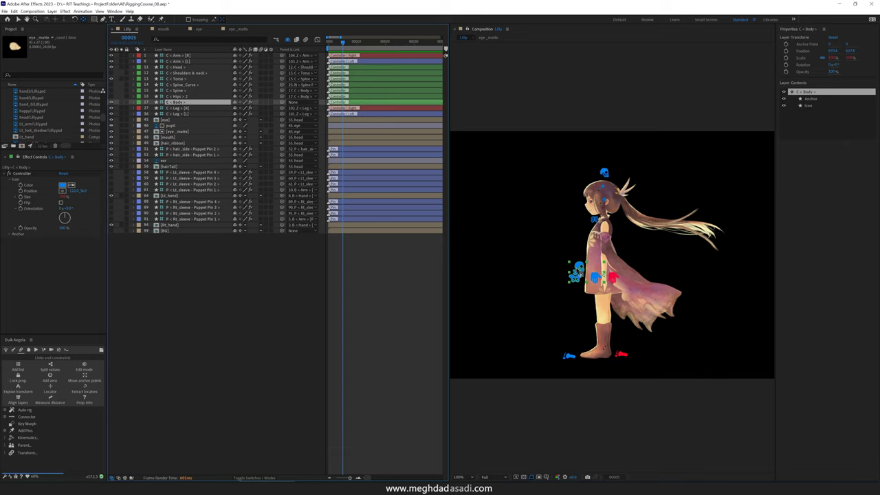
key(v)
mouse_move(580, 273)
mouse_down()
mouse_move(562, 275)
mouse_move(605, 279)
mouse_move(574, 277)
mouse_up()
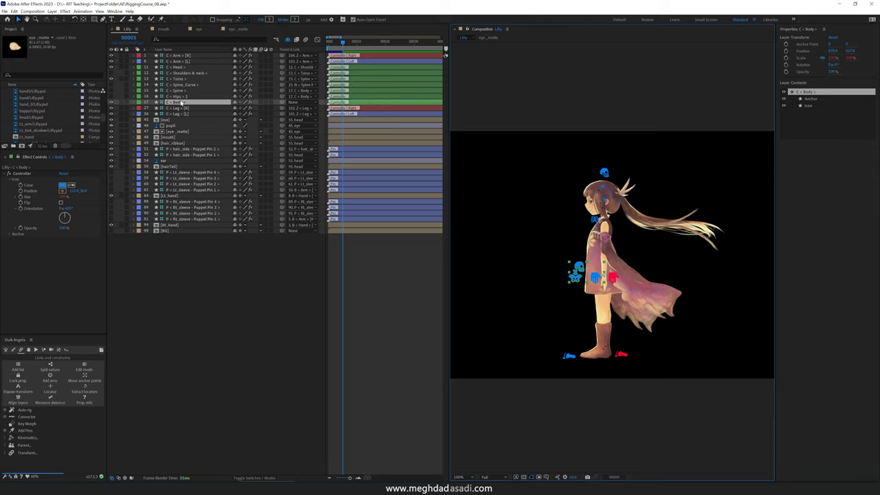
shift+click(622, 354)
shift+click(576, 353)
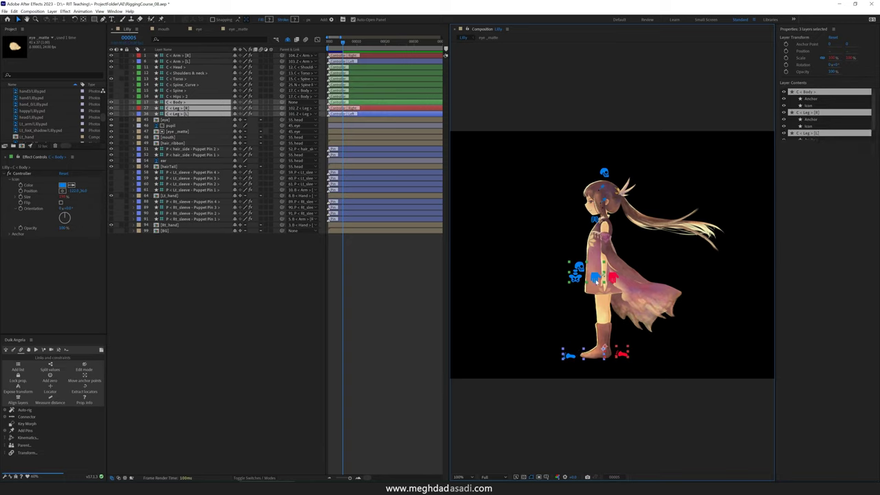
shift+click(612, 277)
drag(595, 277, 495, 268)
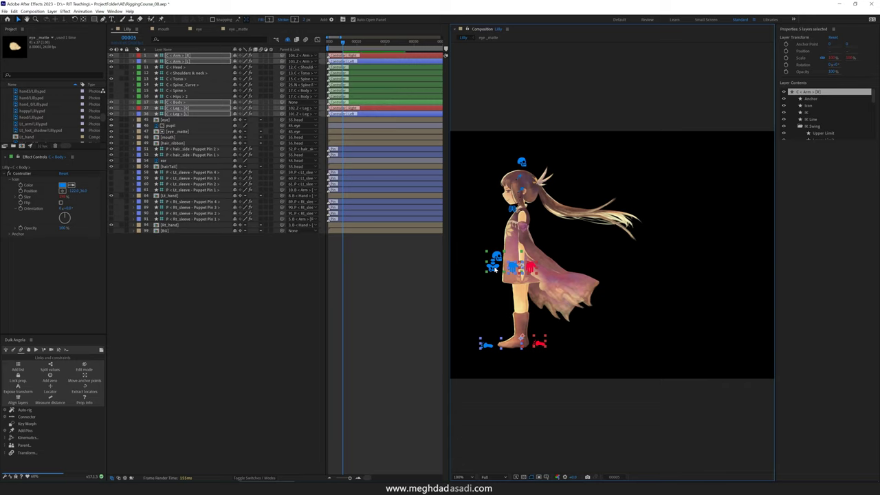
key(ctrl+z)
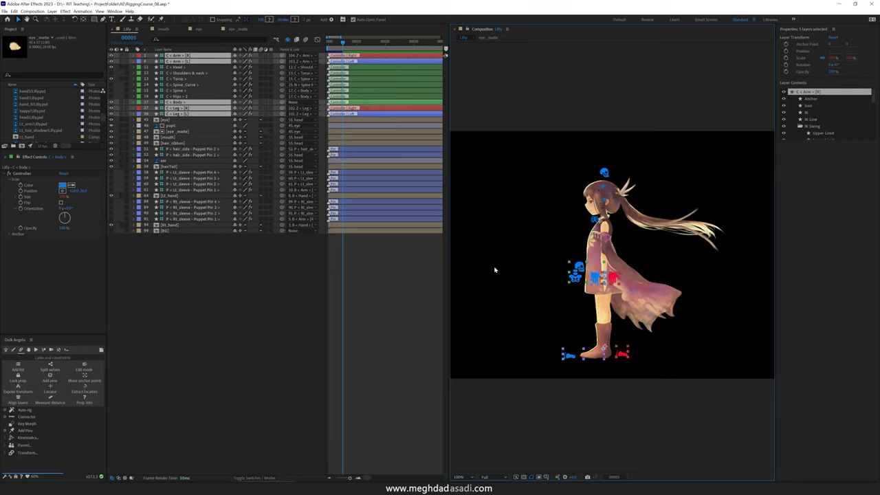
Step: With no layers selected, create a Transform controller and place it at ground level directly beneath the boot
click(224, 271)
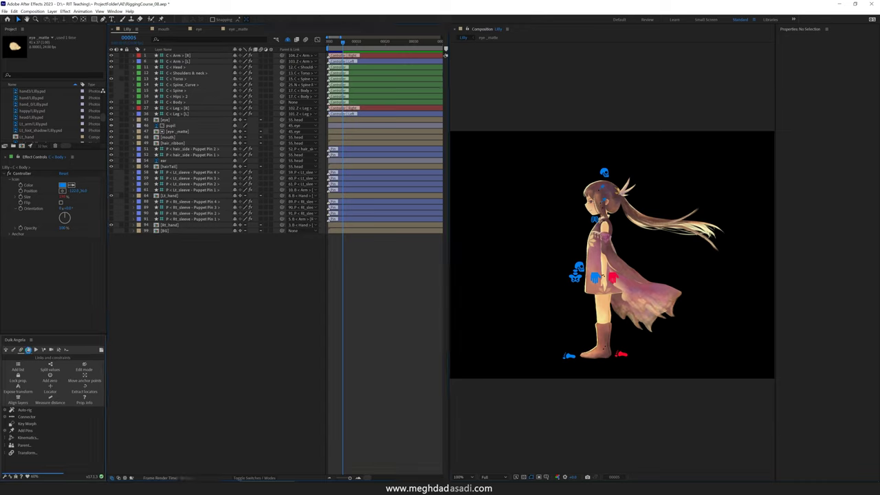
click(28, 350)
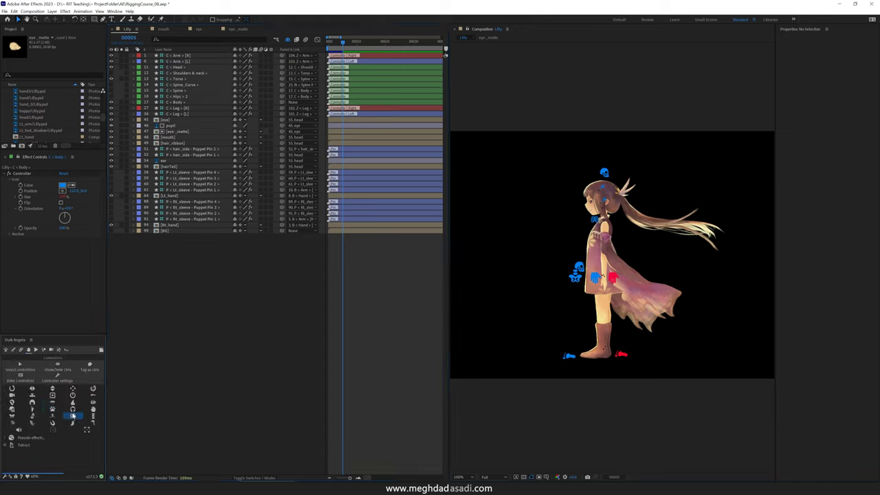
click(77, 391)
click(92, 389)
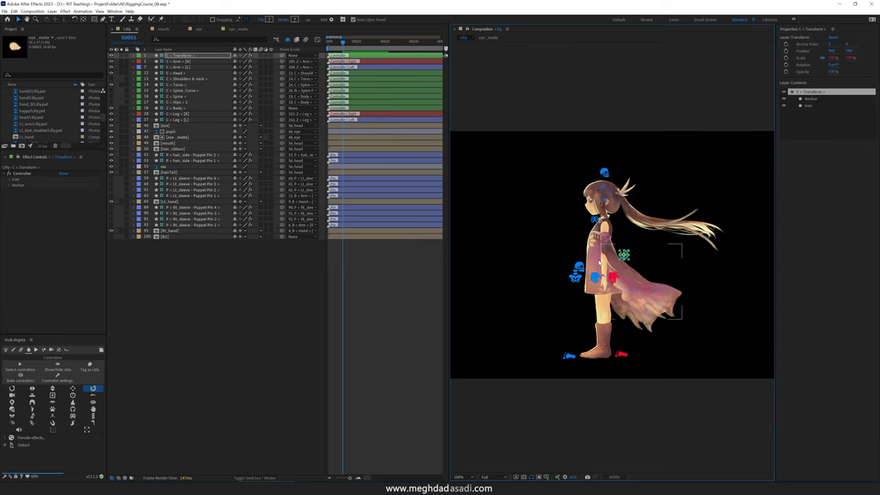
drag(522, 259, 553, 263)
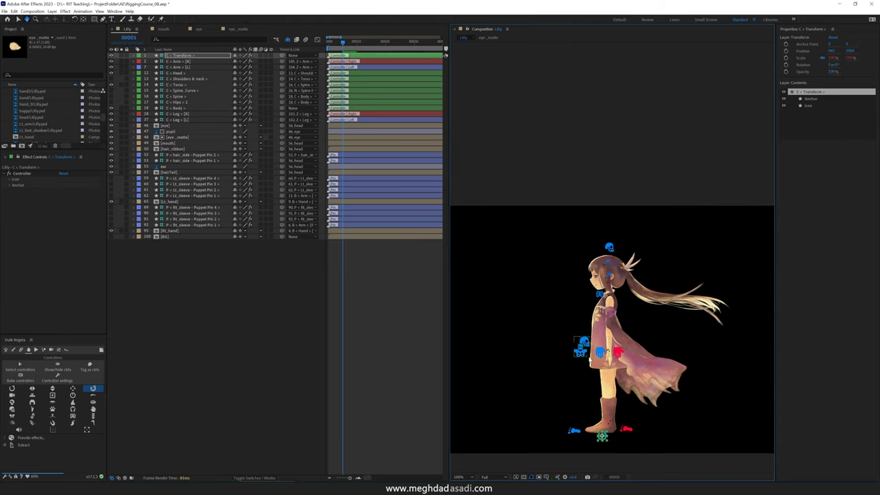
drag(557, 283, 560, 223)
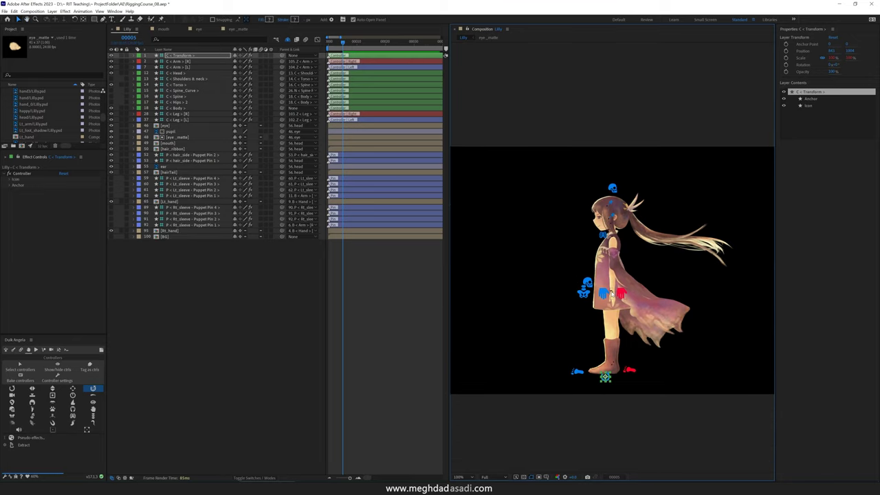
scroll(605, 378, up, 2)
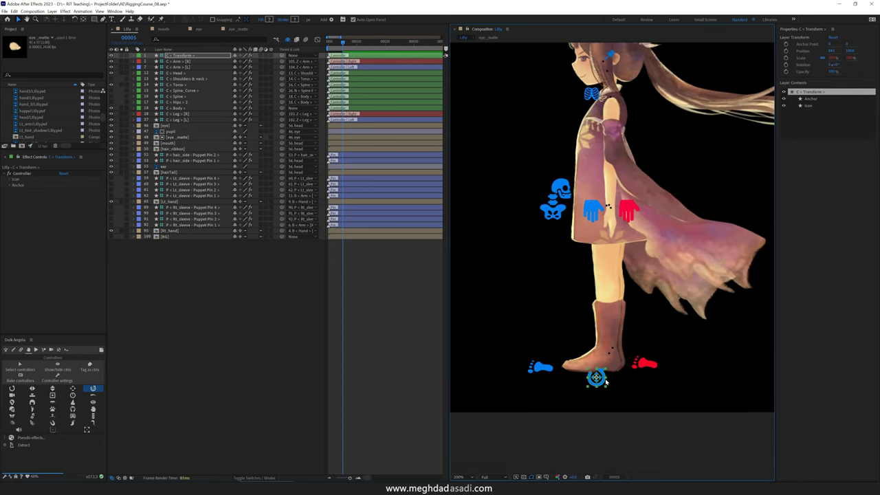
drag(604, 381, 610, 383)
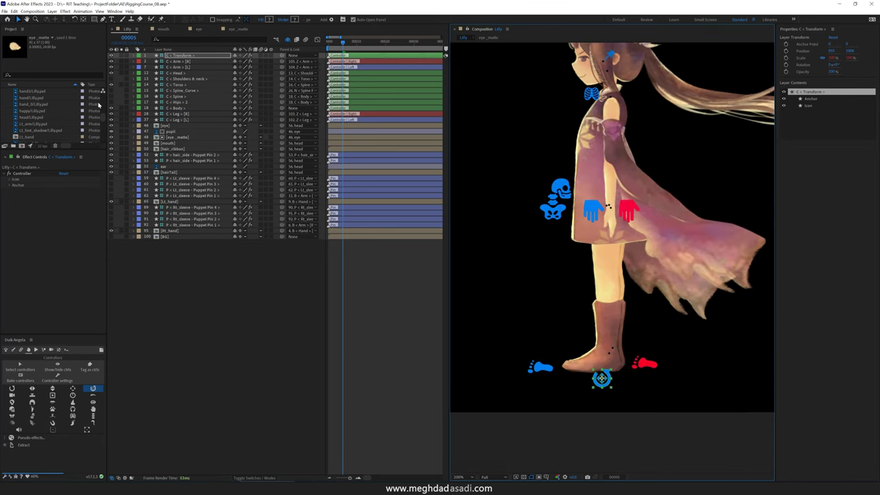
Step: Recolor the Transform controller's icon yellow
click(8, 180)
click(63, 185)
drag(454, 269, 460, 275)
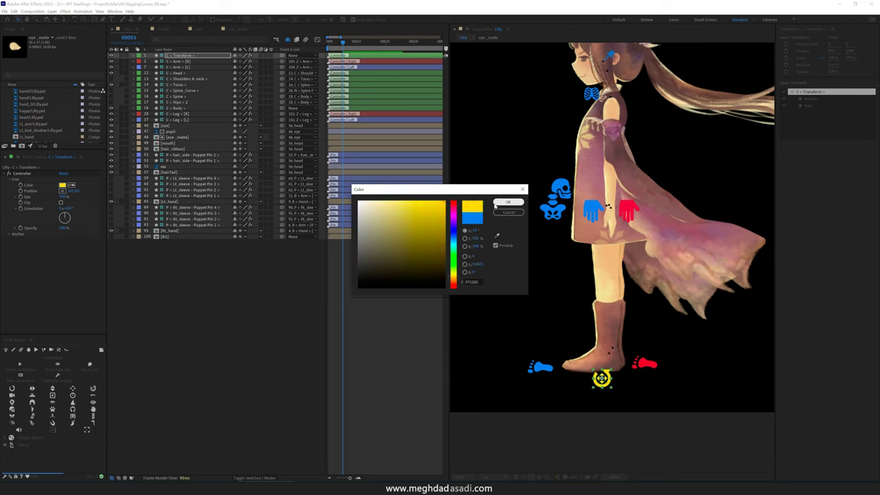
click(507, 202)
Step: Rename the Transform controller layer "C < Palcement >" and give it a yellow label
click(187, 55)
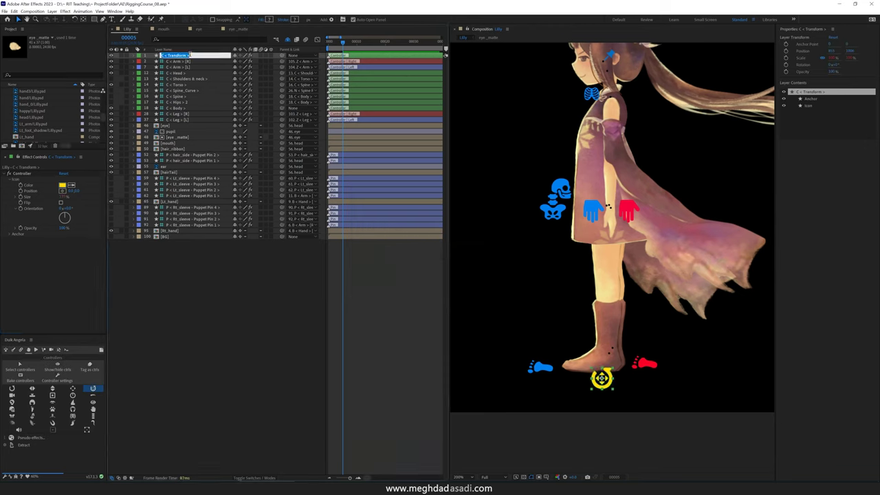
text(C < Palcement >)
key(Return)
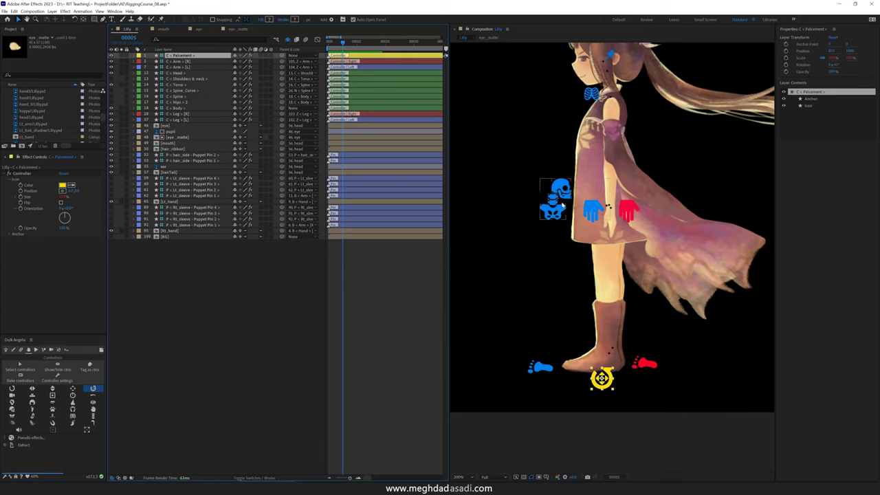
Step: Parent the C < Body > controller to the C < Palcement > controller
click(561, 205)
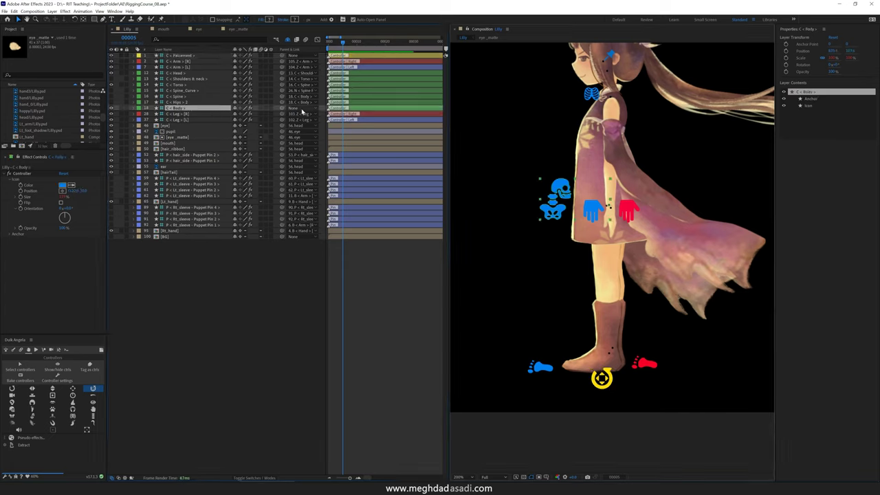
drag(281, 109, 182, 58)
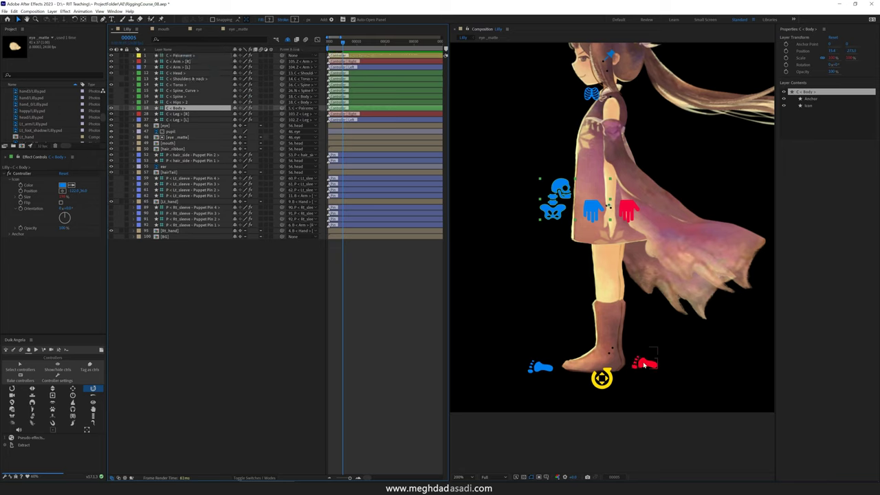
Step: Select the left and right leg controllers and show their Position properties
click(644, 364)
click(540, 368)
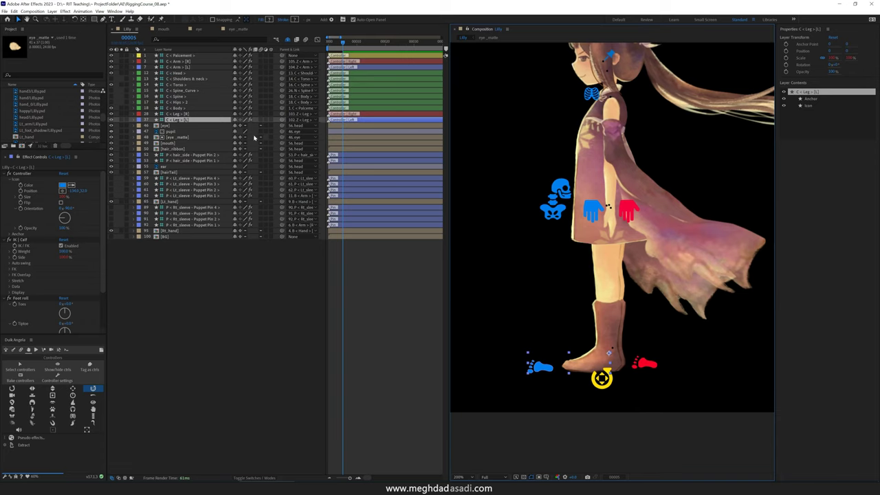
ctrl+click(196, 114)
key(p)
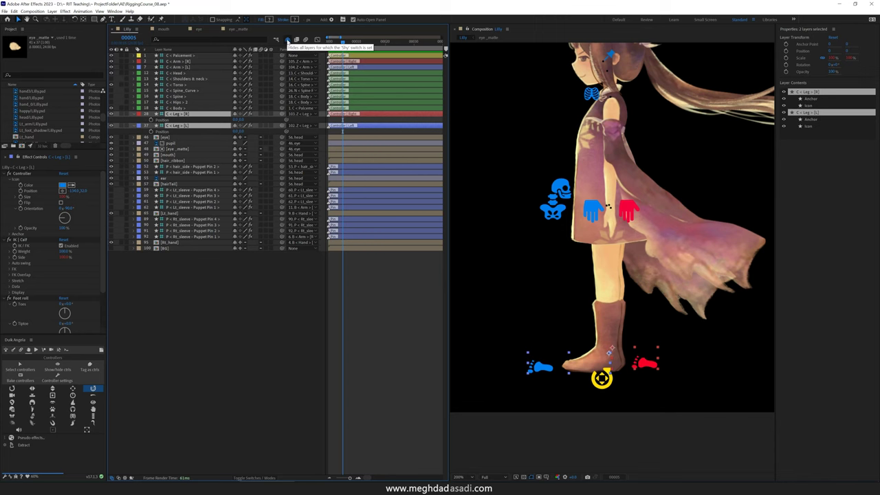
Step: Reveal the shy layers, unlock the Z layers at the end of the stack and delete the spare Z < Arm > [R] layer
click(288, 40)
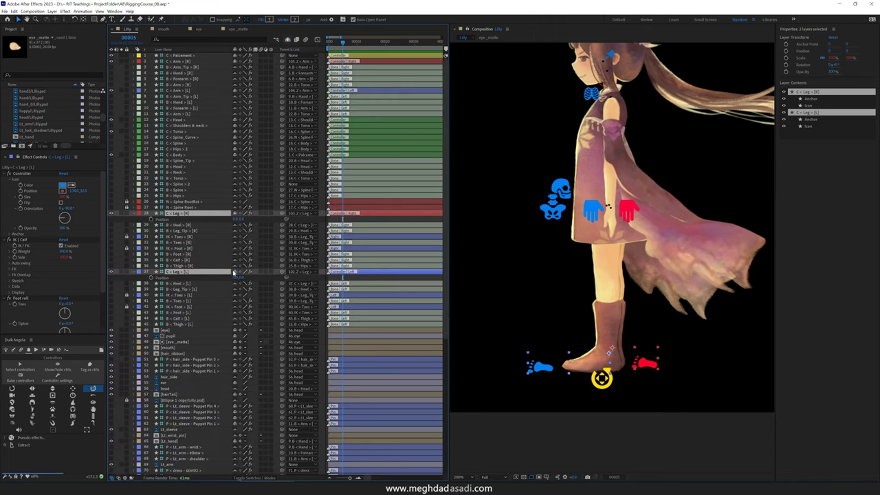
scroll(207, 348, down, 10)
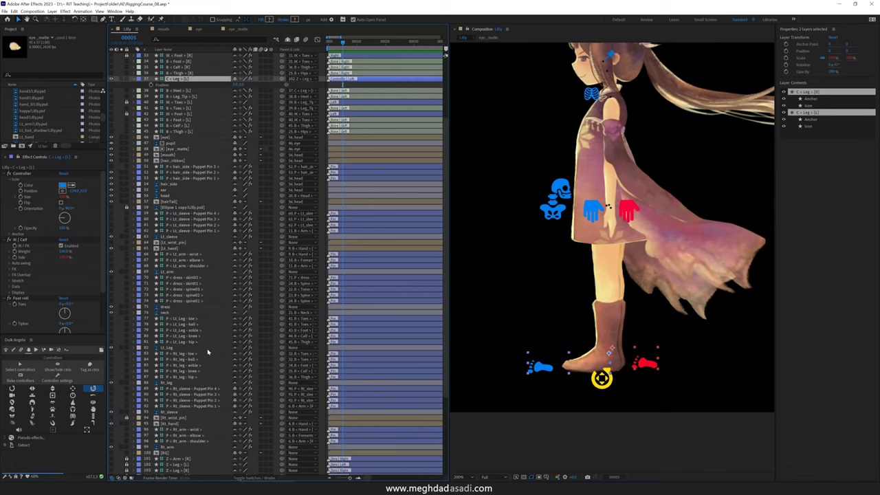
click(177, 459)
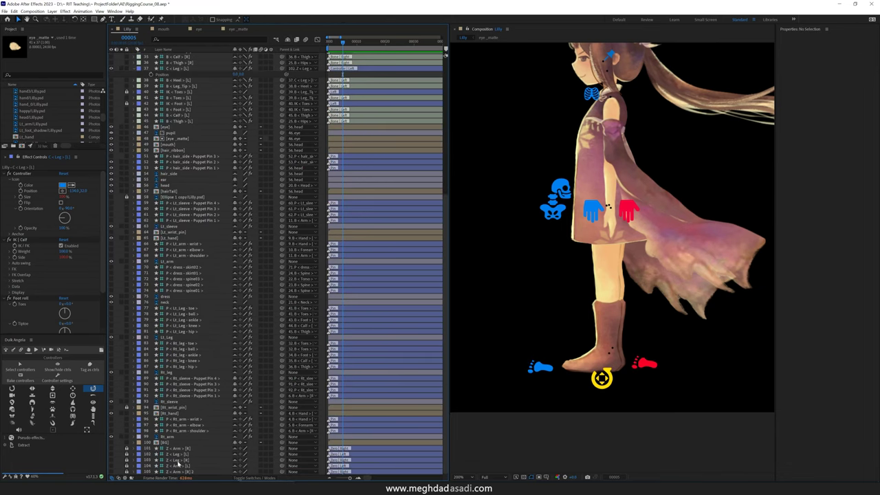
key(ctrl+z)
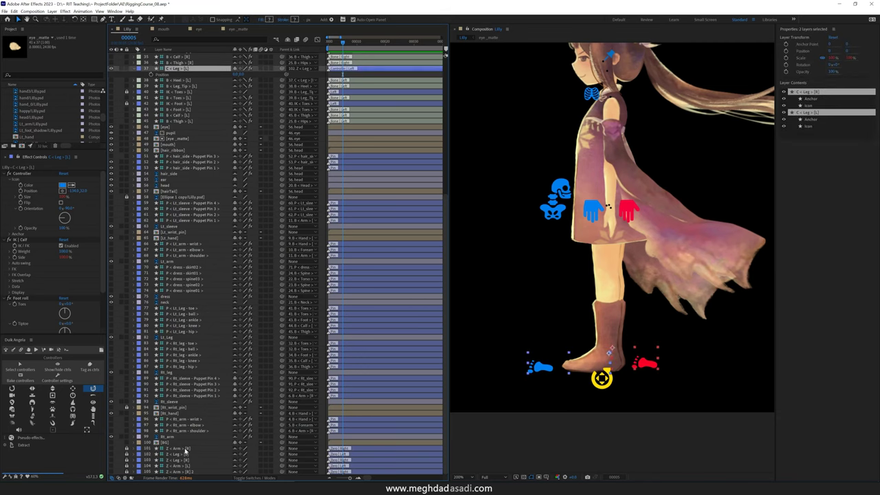
click(178, 448)
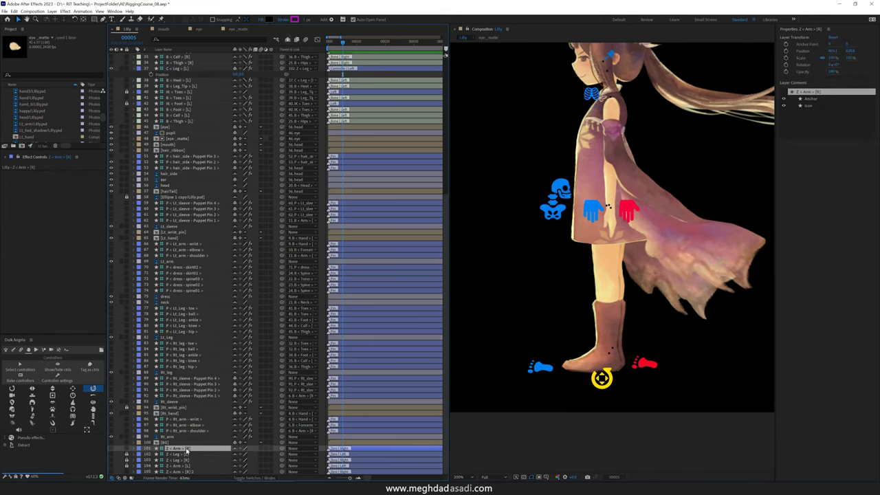
key(Delete)
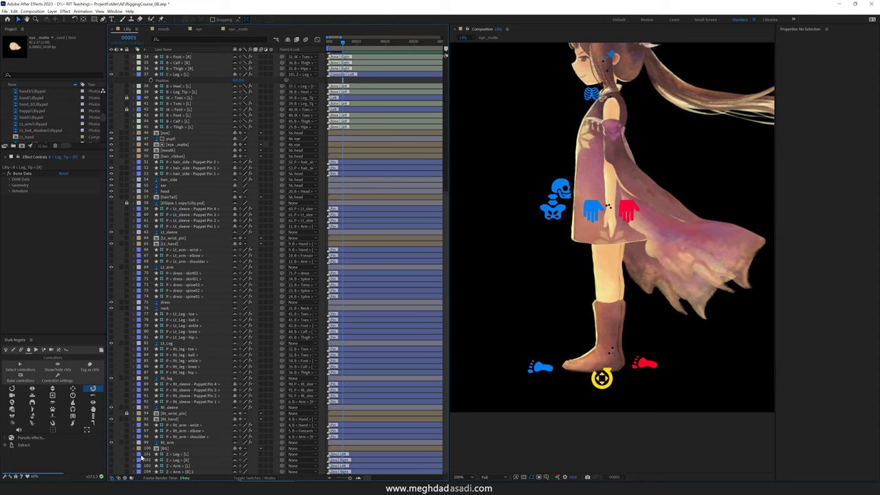
Step: Parent the four remaining arm and leg Z layers to C < Palcement > and hide the shy layers again
click(177, 454)
shift+click(177, 471)
click(292, 454)
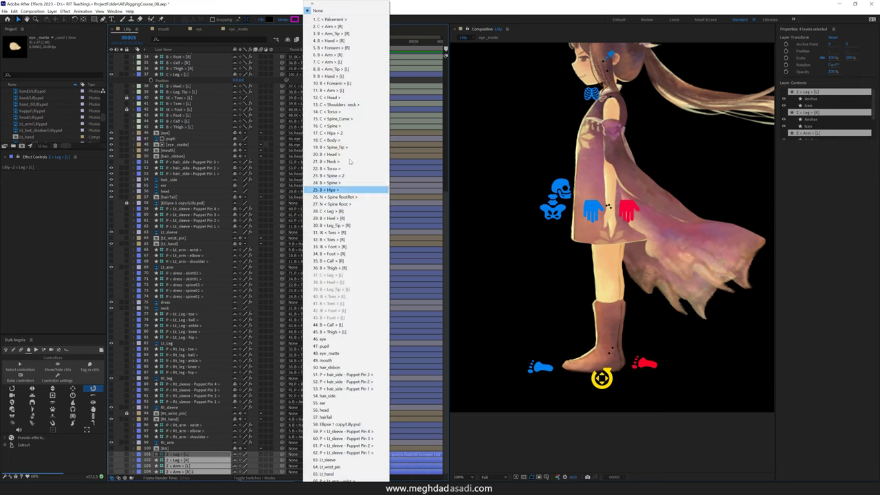
click(326, 19)
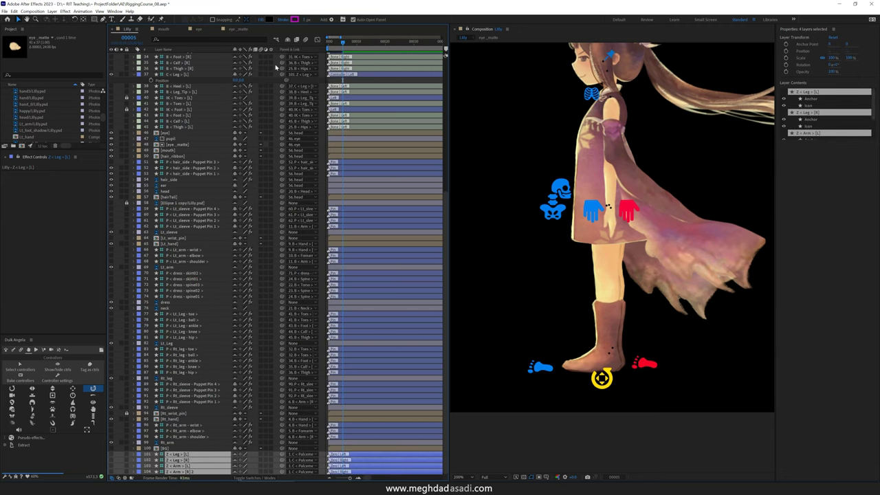
click(287, 39)
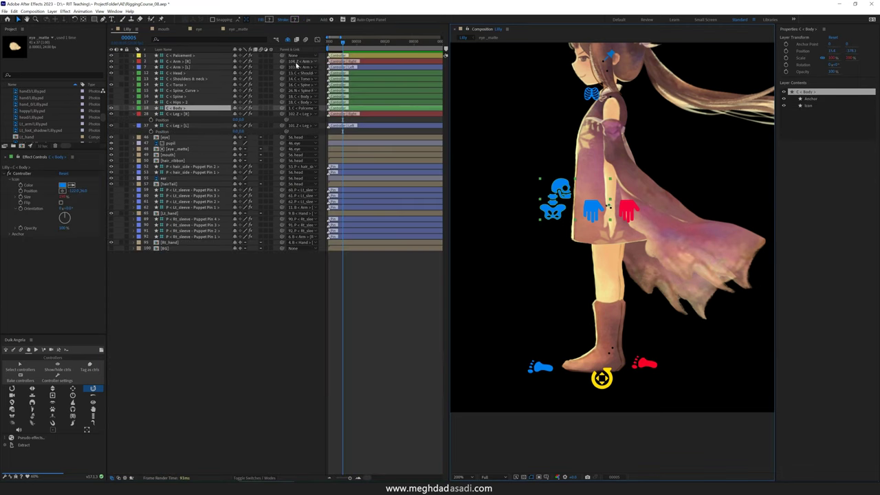
Step: Try moving the whole character by shifting the C < Palcement > controller toward the left side of the composition
click(206, 55)
scroll(558, 346, down, 1)
drag(602, 340, 489, 327)
key(v)
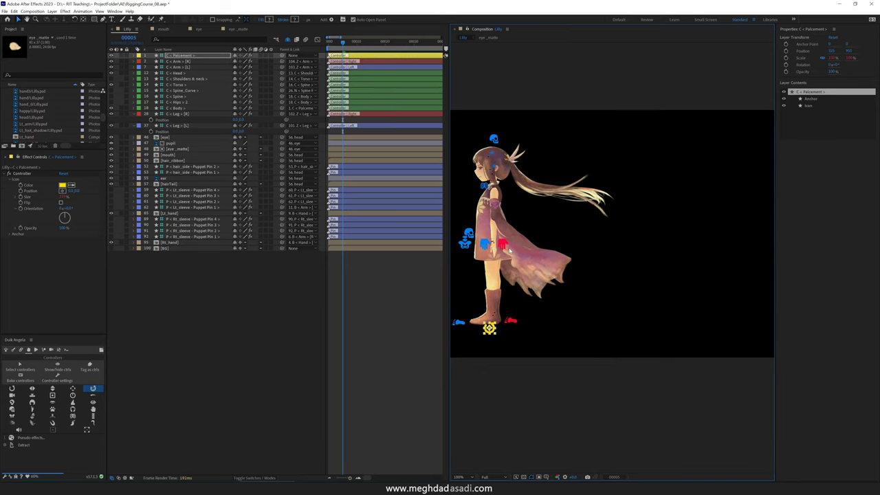
drag(595, 284, 679, 298)
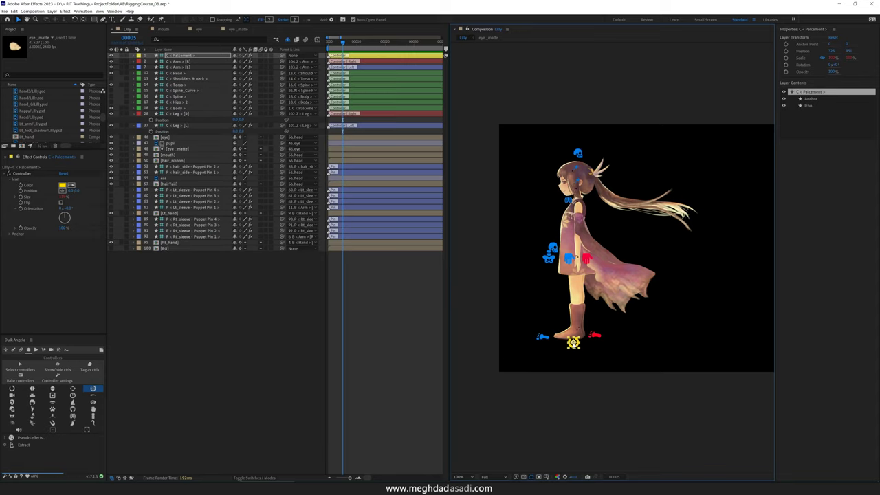
Step: Hide the C < Palcement > layer briefly, and undo both the hiding and the test move
click(112, 56)
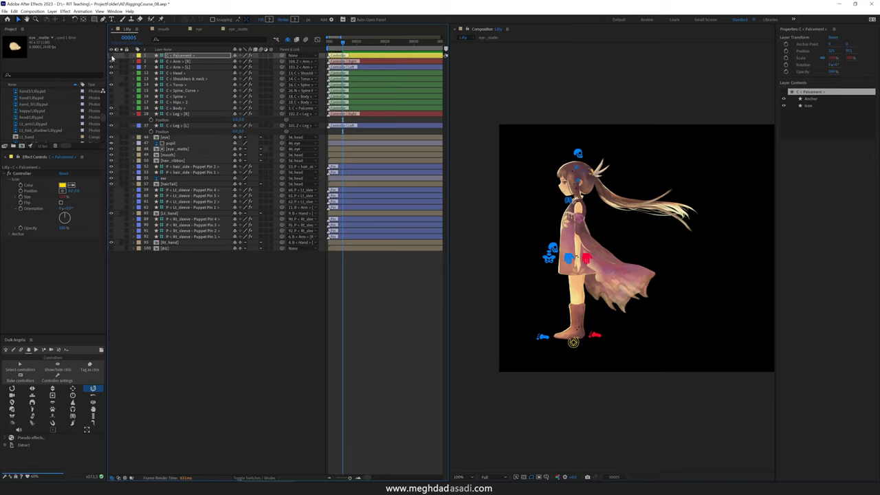
click(478, 319)
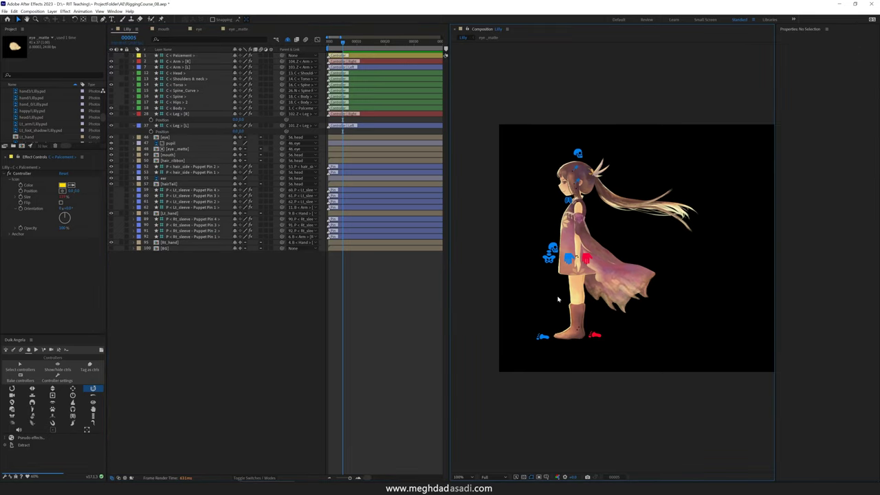
click(200, 55)
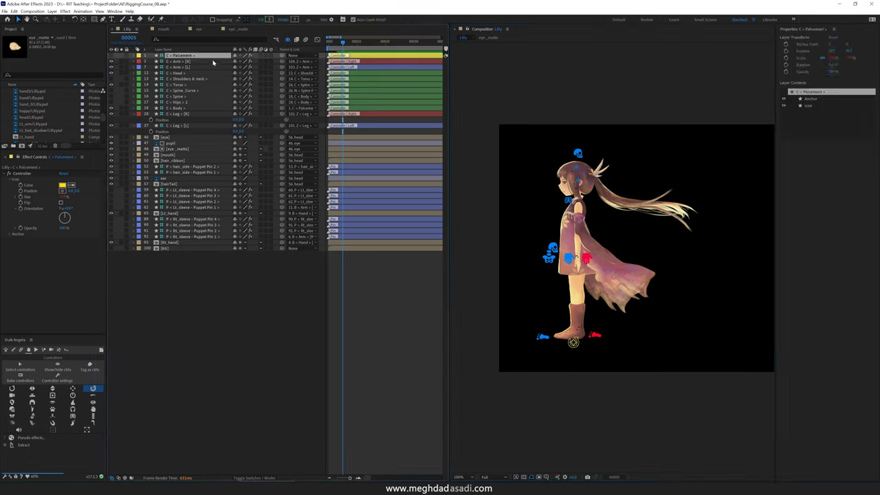
key(ctrl+z)
key(ctrl+z)
Step: Try moving the character toward the right side of the composition with the placement controller, and undo the move
drag(614, 261, 492, 256)
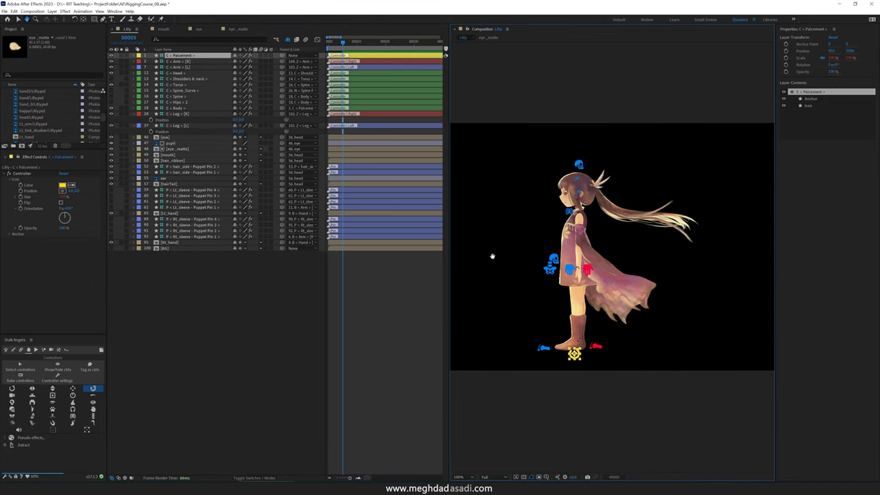
key(v)
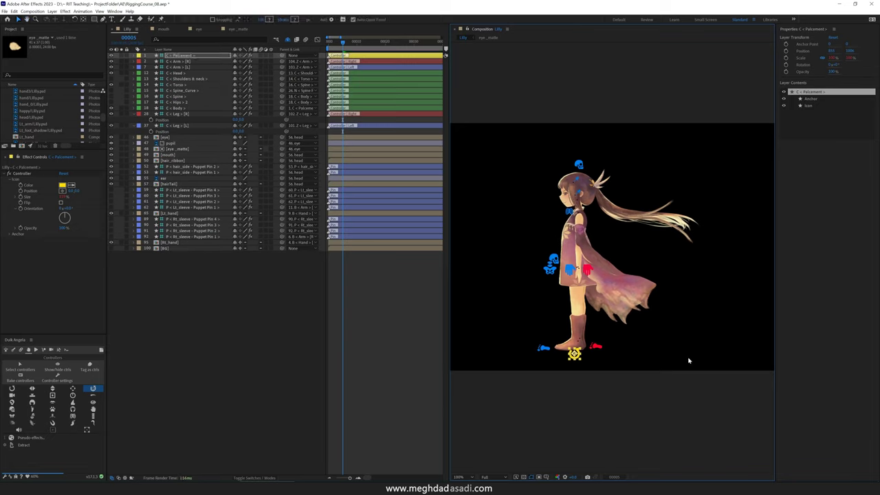
drag(575, 353, 659, 342)
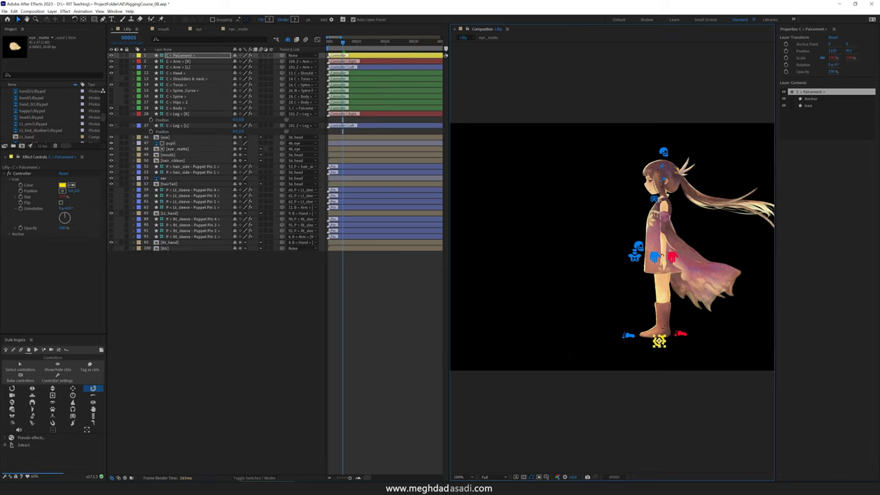
key(ctrl+z)
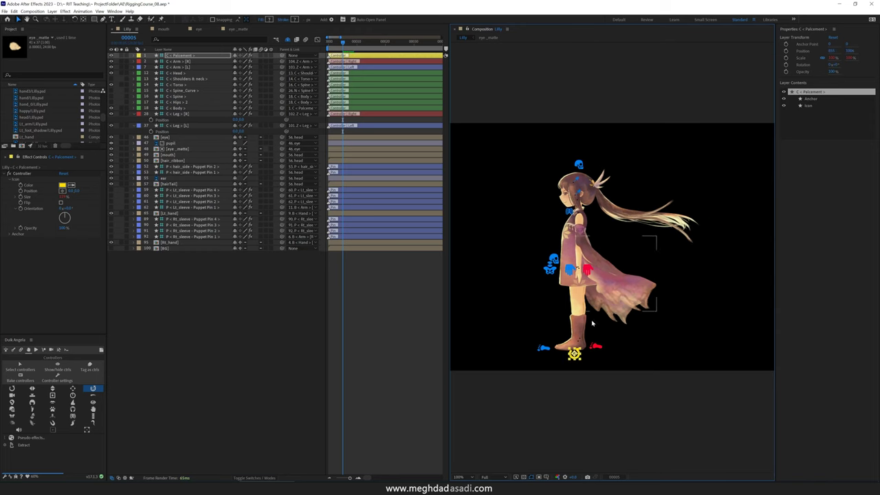
Step: Collapse the expanded properties of all layers and leave nothing selected
scroll(593, 324, down, 1)
drag(542, 317, 563, 323)
scroll(553, 353, up, 1)
key(ctrl+a)
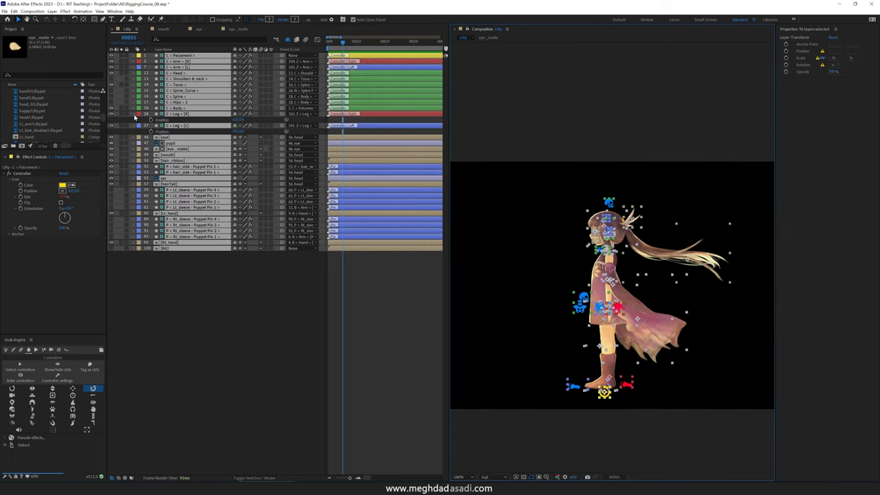
click(134, 115)
click(157, 265)
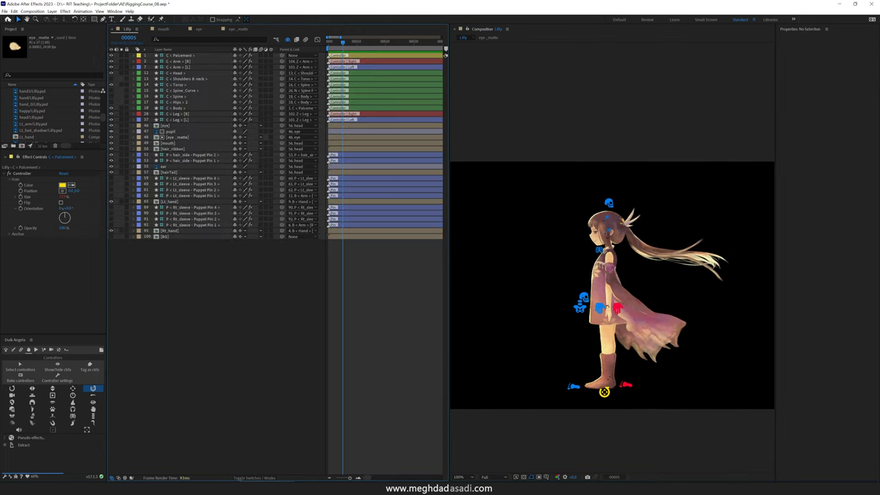
Step: Save the project as a new version named RiggingCourse_09 in the AE folder
click(4, 11)
mouse_move(28, 77)
click(123, 77)
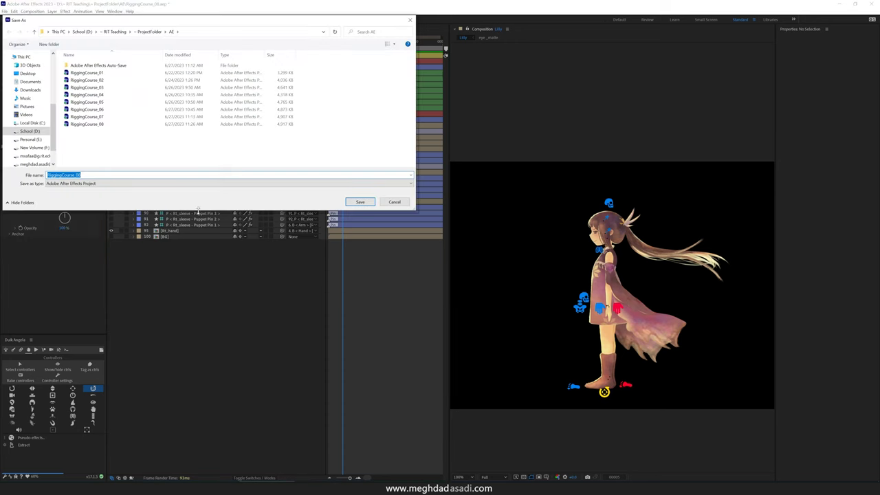
click(85, 176)
key(BackSpace)
text(9)
key(Return)
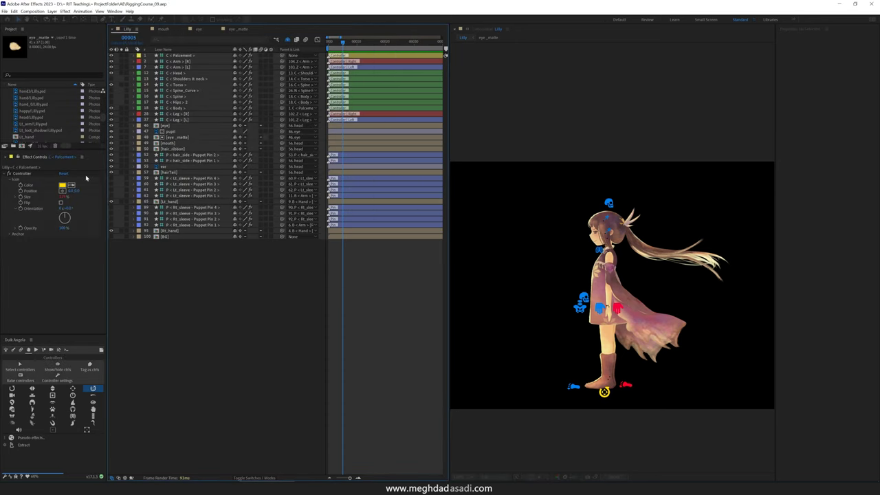